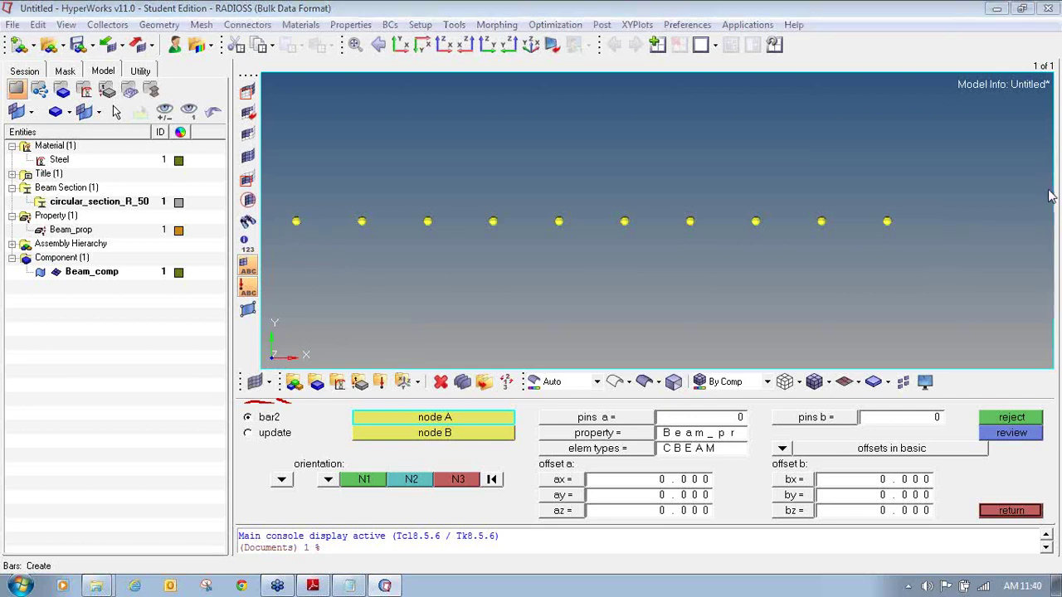
pyautogui.moveTo(399, 154)
pyautogui.mouseDown()
pyautogui.moveTo(317, 191)
pyautogui.moveTo(309, 218)
pyautogui.moveTo(504, 267)
pyautogui.moveTo(737, 259)
pyautogui.moveTo(955, 168)
pyautogui.moveTo(599, 155)
pyautogui.moveTo(371, 158)
pyautogui.mouseUp()
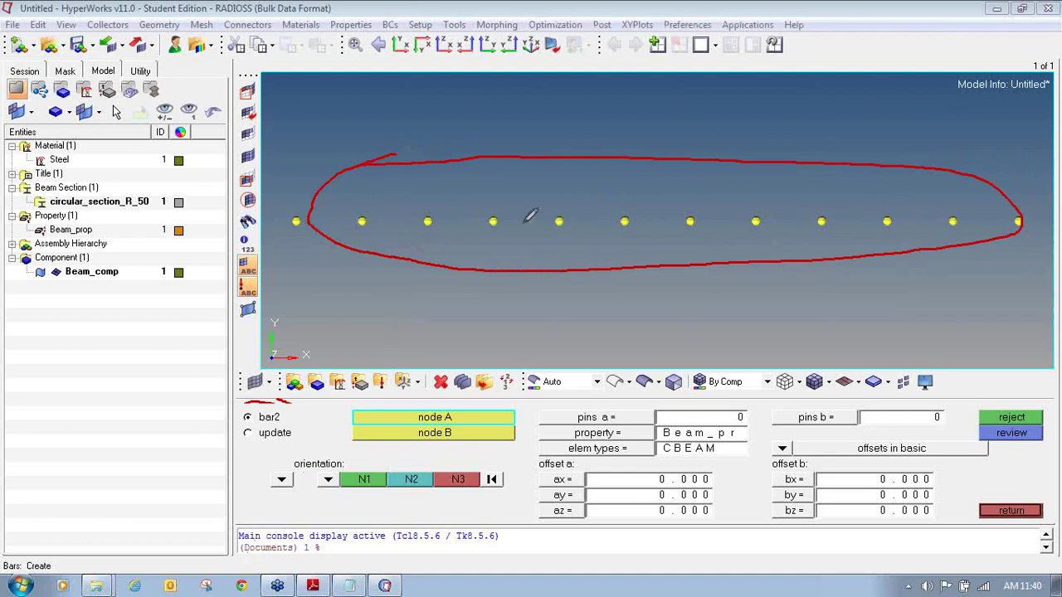
pyautogui.moveTo(630, 221)
pyautogui.mouseDown()
pyautogui.moveTo(988, 187)
pyautogui.moveTo(977, 207)
pyautogui.mouseUp()
pyautogui.moveTo(630, 218)
pyautogui.mouseDown()
pyautogui.moveTo(627, 159)
pyautogui.moveTo(609, 180)
pyautogui.moveTo(628, 159)
pyautogui.mouseUp()
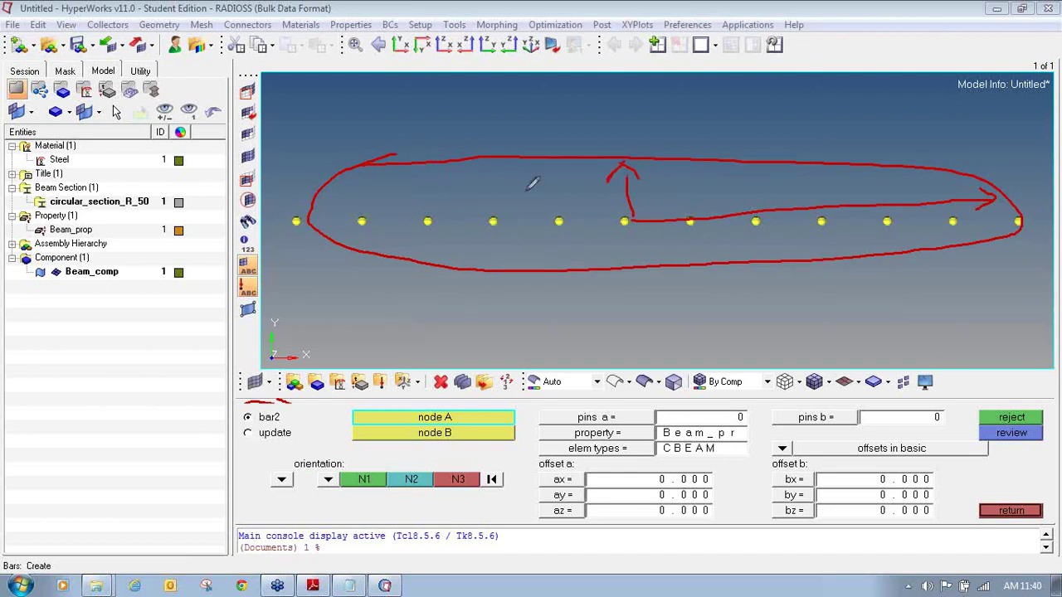
pyautogui.press('Escape')
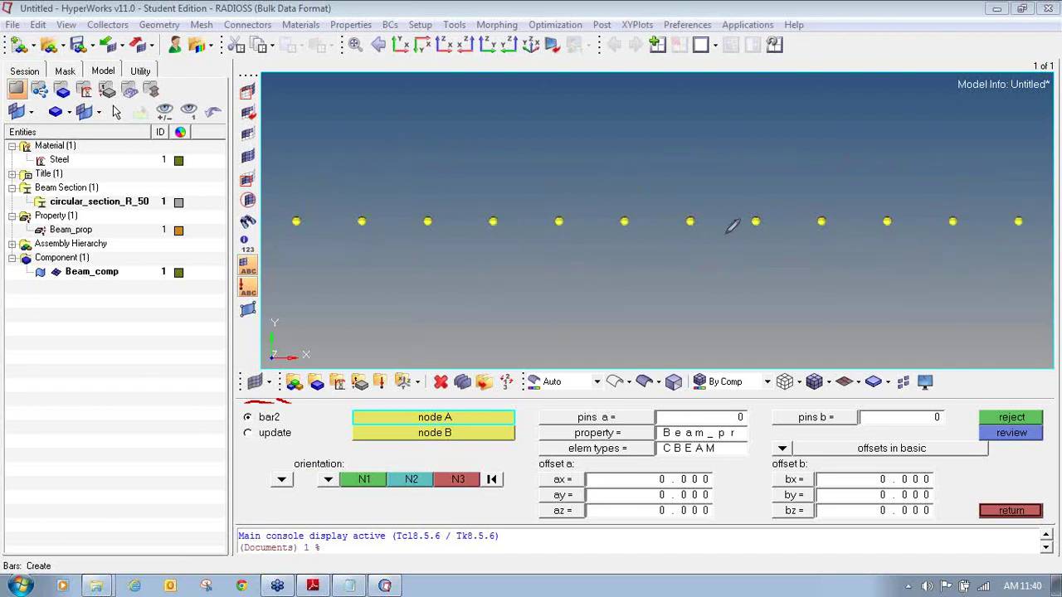
pyautogui.moveTo(296, 219); pyautogui.dragTo(1015, 216)
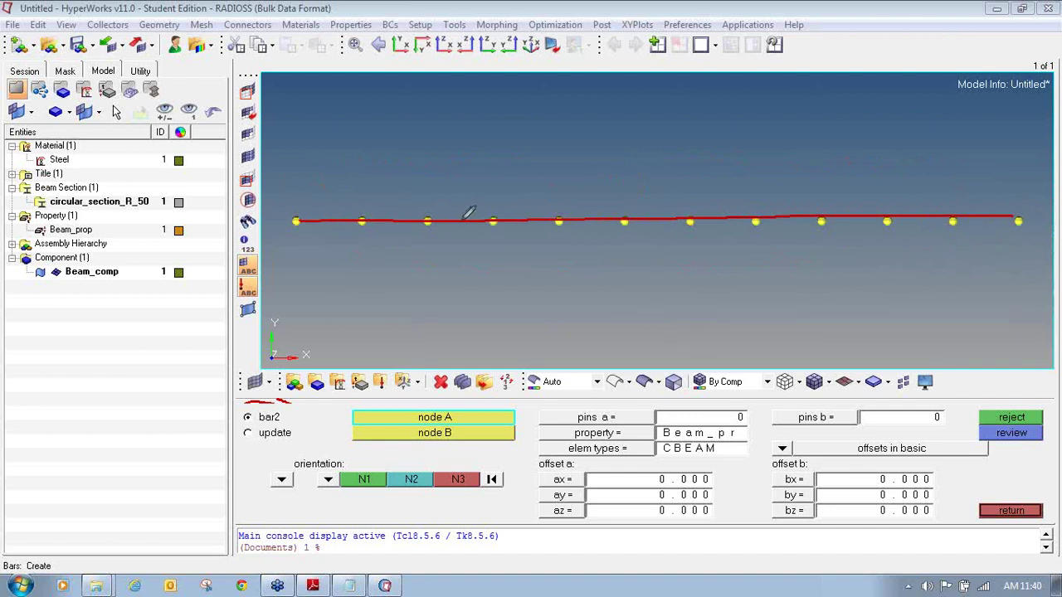
pyautogui.moveTo(661, 183)
pyautogui.mouseDown()
pyautogui.moveTo(639, 228)
pyautogui.moveTo(676, 248)
pyautogui.moveTo(721, 201)
pyautogui.moveTo(682, 184)
pyautogui.moveTo(655, 189)
pyautogui.mouseUp()
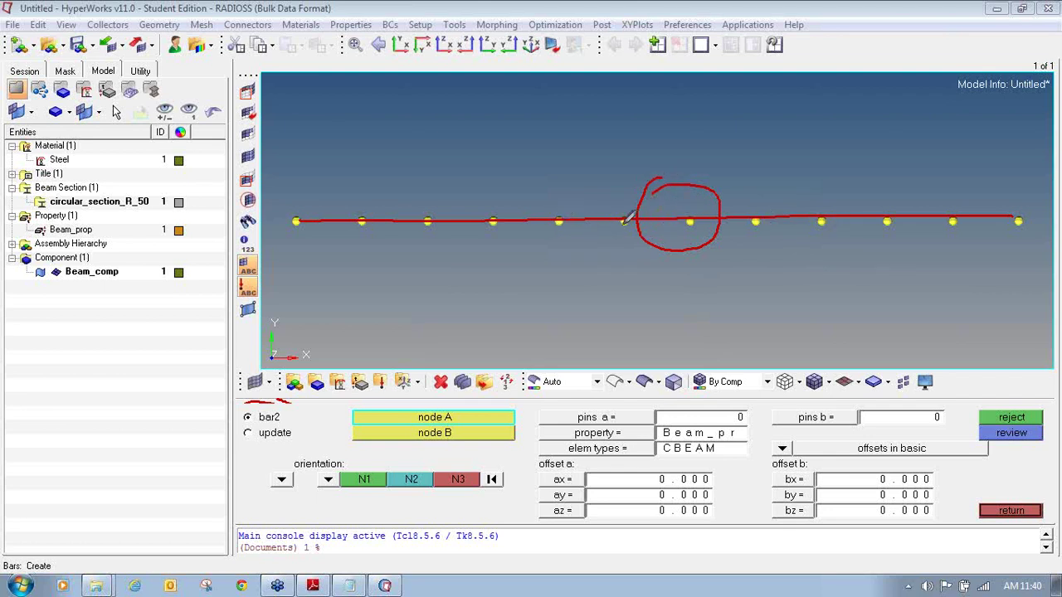
pyautogui.moveTo(628, 287)
pyautogui.mouseDown()
pyautogui.moveTo(633, 268)
pyautogui.moveTo(637, 311)
pyautogui.moveTo(670, 310)
pyautogui.mouseUp()
pyautogui.moveTo(686, 274); pyautogui.dragTo(715, 295)
pyautogui.press('Escape')
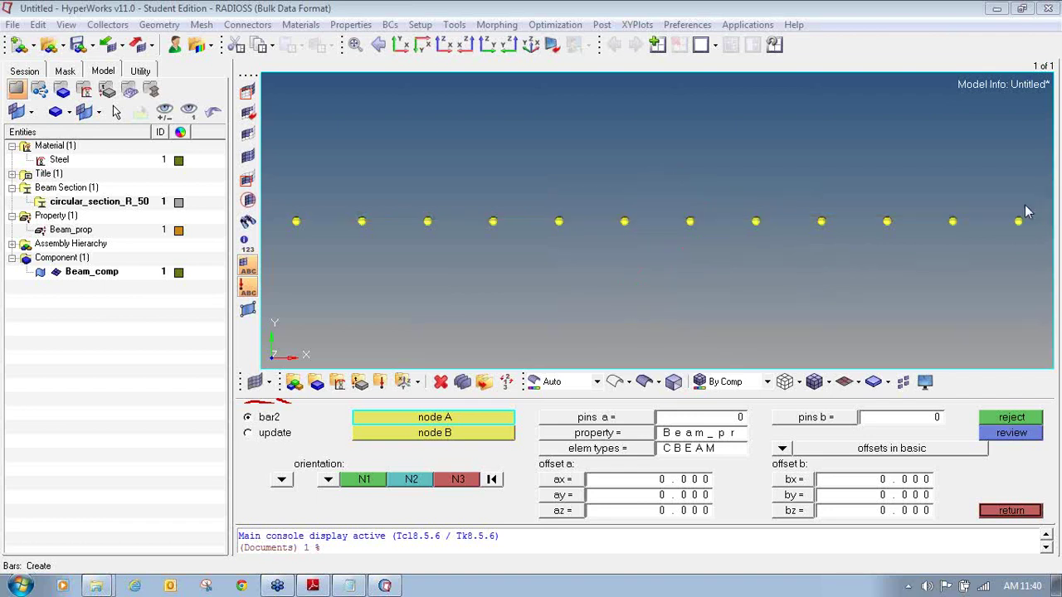
# Set the bar element orientation to the y-axis and open the circular_section_R_50 beam section to check its local axes
pyautogui.click(331, 480)
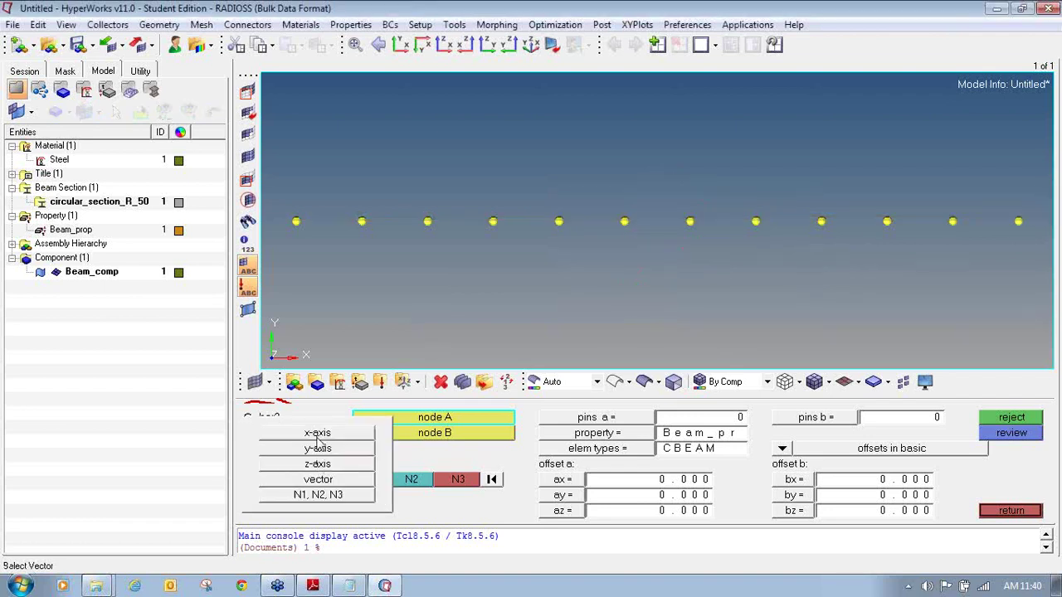
pyautogui.click(322, 452)
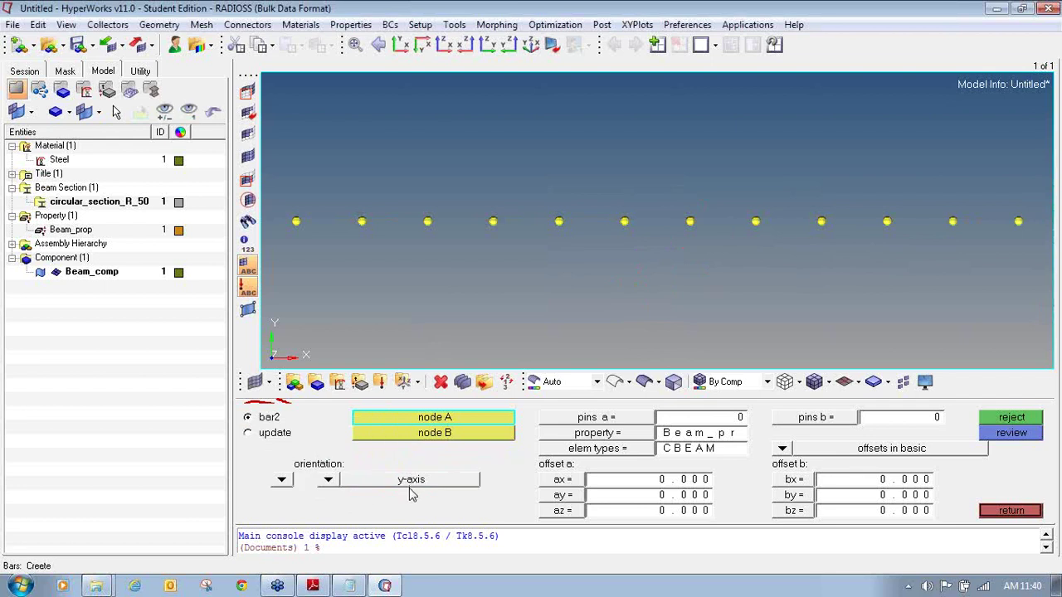
pyautogui.click(155, 91)
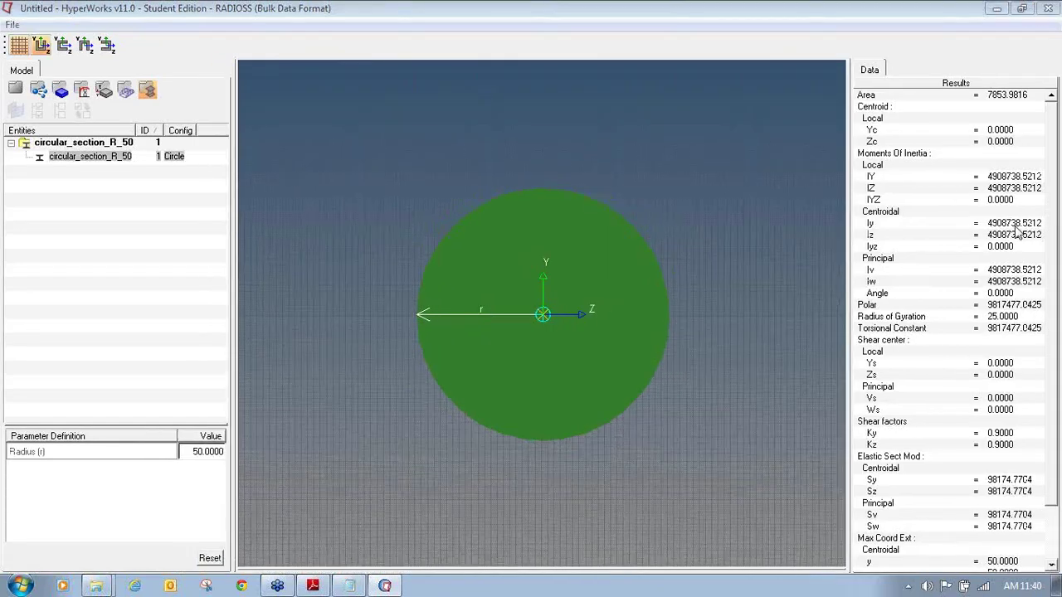
pyautogui.moveTo(554, 163); pyautogui.dragTo(556, 184)
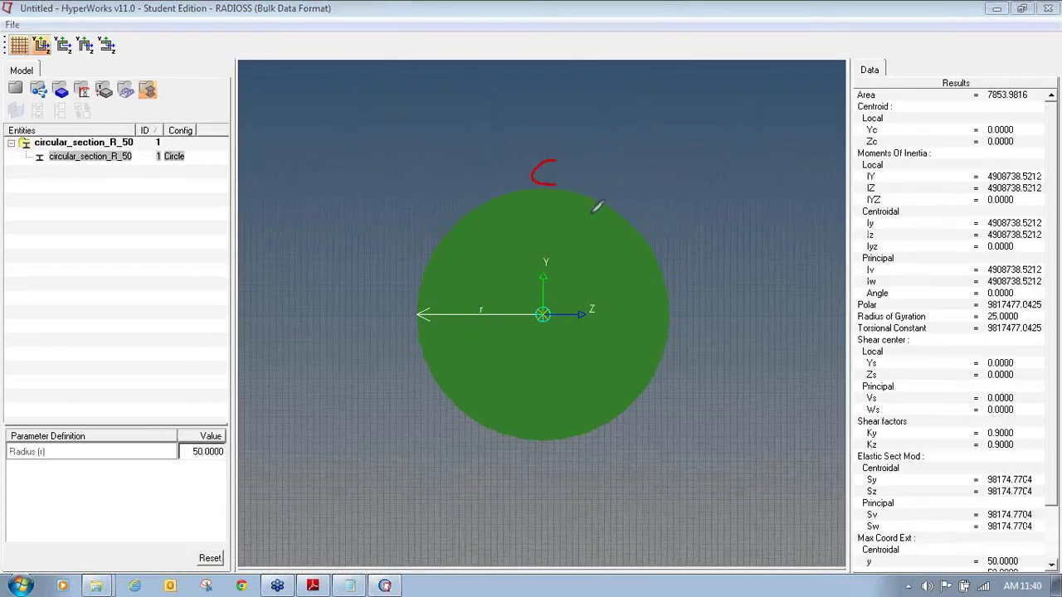
pyautogui.moveTo(679, 317)
pyautogui.mouseDown()
pyautogui.moveTo(690, 290)
pyautogui.moveTo(682, 316)
pyautogui.mouseUp()
pyautogui.moveTo(541, 452)
pyautogui.mouseDown()
pyautogui.moveTo(554, 485)
pyautogui.moveTo(567, 445)
pyautogui.moveTo(579, 479)
pyautogui.mouseUp()
pyautogui.moveTo(388, 300)
pyautogui.mouseDown()
pyautogui.moveTo(381, 345)
pyautogui.moveTo(393, 297)
pyautogui.moveTo(402, 314)
pyautogui.mouseUp()
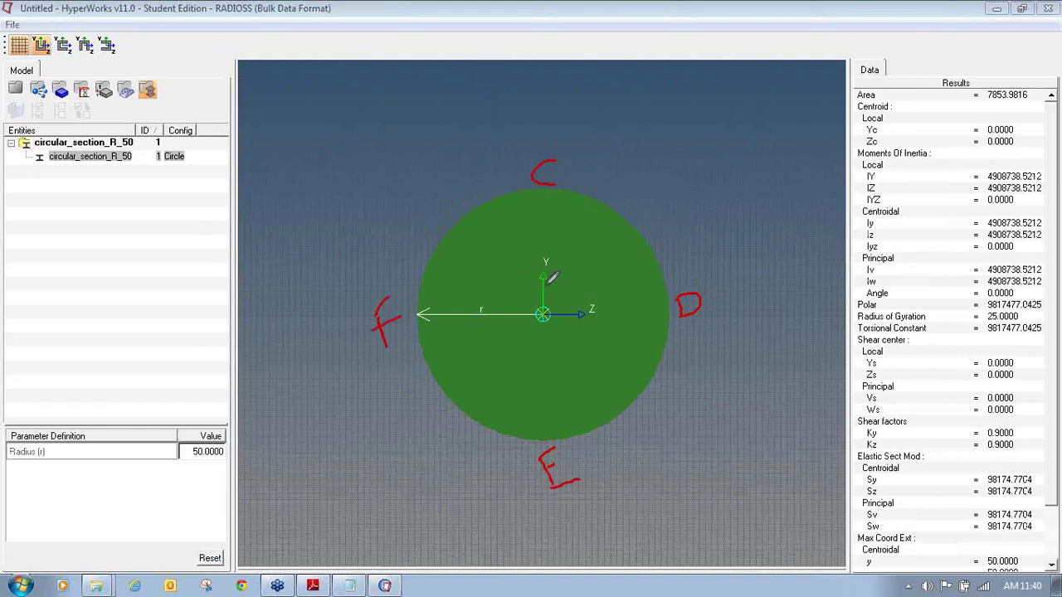
pyautogui.moveTo(546, 192); pyautogui.dragTo(545, 204)
pyautogui.moveTo(262, 462)
pyautogui.mouseDown()
pyautogui.moveTo(263, 497)
pyautogui.moveTo(317, 520)
pyautogui.moveTo(306, 533)
pyautogui.mouseUp()
pyautogui.moveTo(240, 432); pyautogui.dragTo(259, 461)
pyautogui.moveTo(326, 526); pyautogui.dragTo(375, 541)
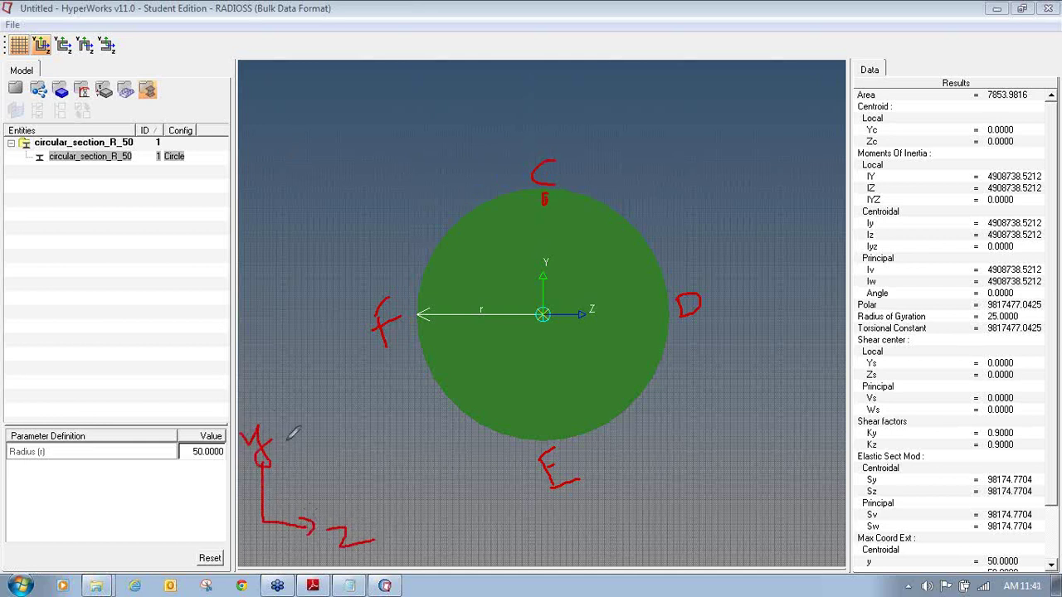
pyautogui.moveTo(253, 477); pyautogui.dragTo(270, 473)
pyautogui.moveTo(581, 86)
pyautogui.mouseDown()
pyautogui.moveTo(585, 151)
pyautogui.moveTo(590, 140)
pyautogui.mouseUp()
pyautogui.moveTo(604, 75)
pyautogui.mouseDown()
pyautogui.moveTo(619, 103)
pyautogui.moveTo(608, 107)
pyautogui.moveTo(610, 74)
pyautogui.moveTo(626, 90)
pyautogui.moveTo(734, 76)
pyautogui.mouseUp()
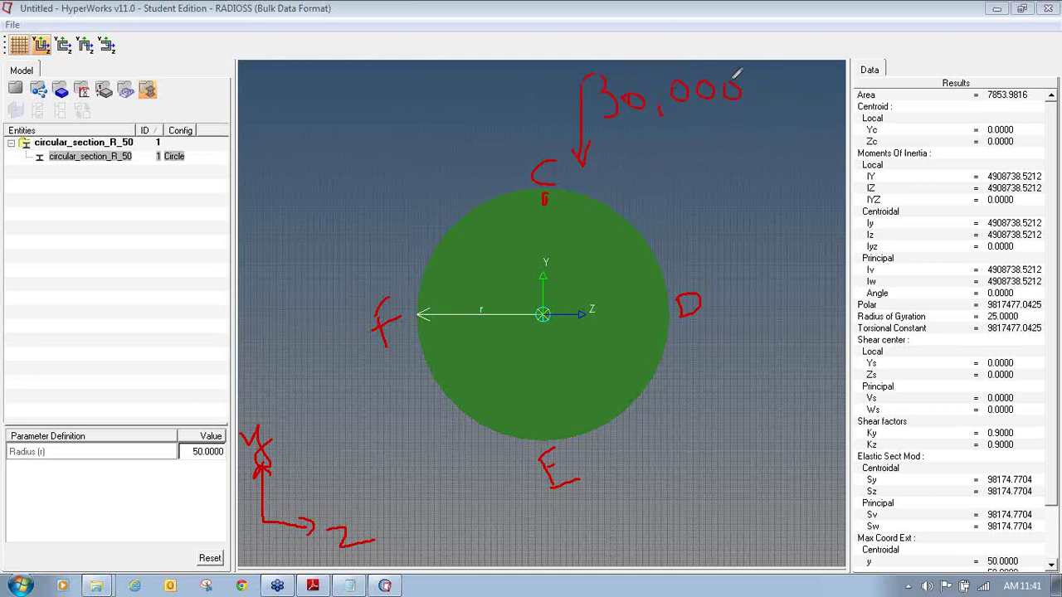
pyautogui.moveTo(545, 157)
pyautogui.mouseDown()
pyautogui.moveTo(581, 174)
pyautogui.moveTo(568, 198)
pyautogui.mouseUp()
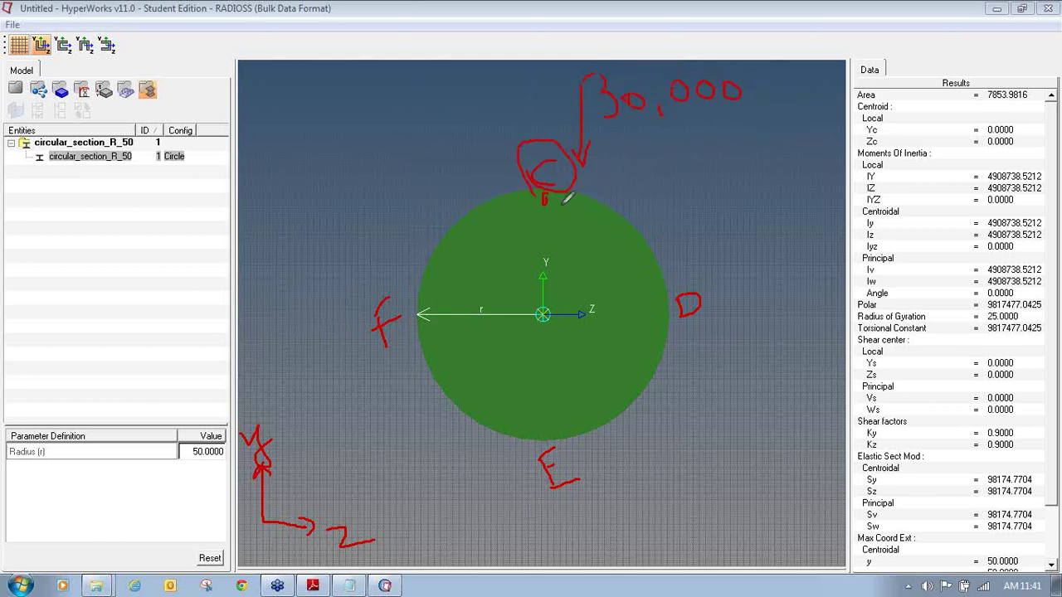
pyautogui.moveTo(531, 81)
pyautogui.mouseDown()
pyautogui.moveTo(529, 113)
pyautogui.moveTo(547, 93)
pyautogui.mouseUp()
pyautogui.moveTo(438, 149)
pyautogui.mouseDown()
pyautogui.moveTo(448, 117)
pyautogui.moveTo(459, 146)
pyautogui.moveTo(467, 137)
pyautogui.moveTo(479, 150)
pyautogui.moveTo(498, 107)
pyautogui.moveTo(498, 122)
pyautogui.moveTo(521, 116)
pyautogui.mouseUp()
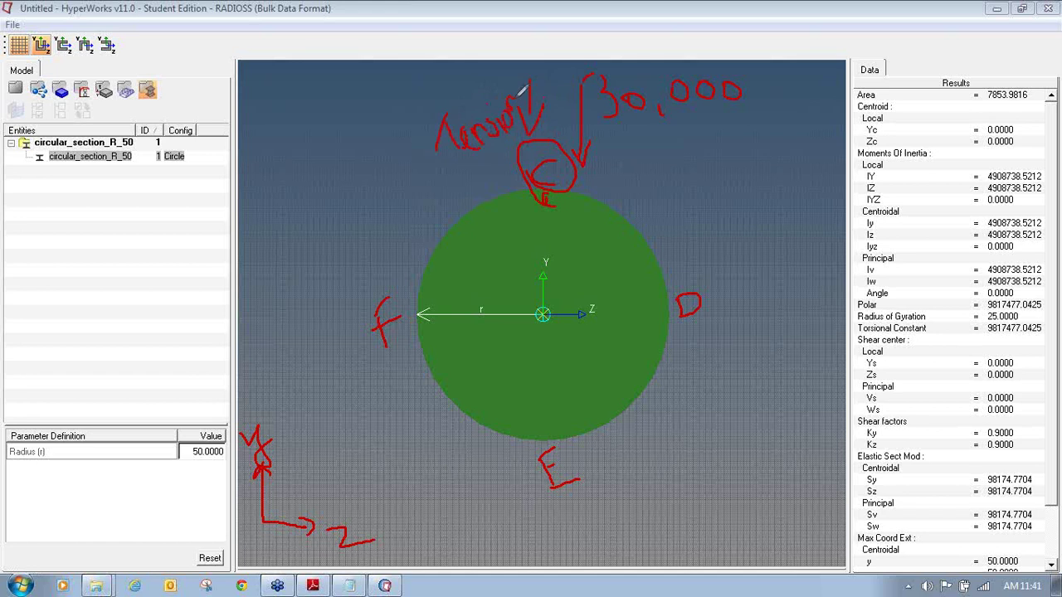
pyautogui.moveTo(628, 456)
pyautogui.mouseDown()
pyautogui.moveTo(645, 478)
pyautogui.moveTo(679, 440)
pyautogui.moveTo(694, 463)
pyautogui.mouseUp()
pyautogui.moveTo(679, 423)
pyautogui.mouseDown()
pyautogui.moveTo(695, 472)
pyautogui.moveTo(709, 434)
pyautogui.moveTo(713, 442)
pyautogui.moveTo(750, 431)
pyautogui.moveTo(739, 397)
pyautogui.moveTo(762, 412)
pyautogui.moveTo(774, 386)
pyautogui.moveTo(787, 405)
pyautogui.moveTo(799, 399)
pyautogui.moveTo(676, 475)
pyautogui.mouseUp()
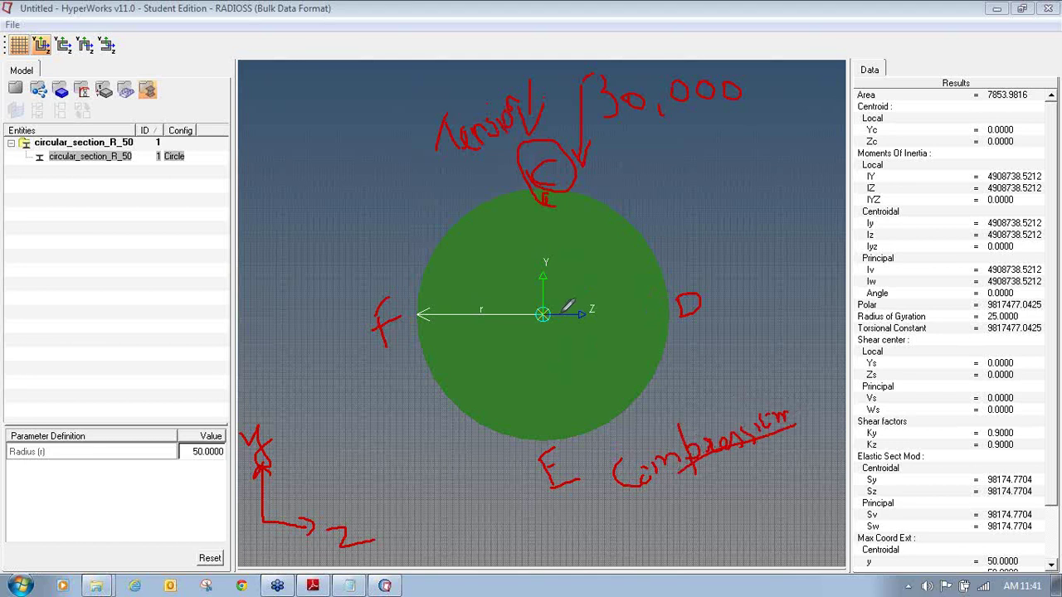
pyautogui.moveTo(543, 315); pyautogui.dragTo(587, 316)
pyautogui.moveTo(257, 405)
pyautogui.mouseDown()
pyautogui.moveTo(231, 461)
pyautogui.moveTo(316, 459)
pyautogui.moveTo(234, 419)
pyautogui.mouseUp()
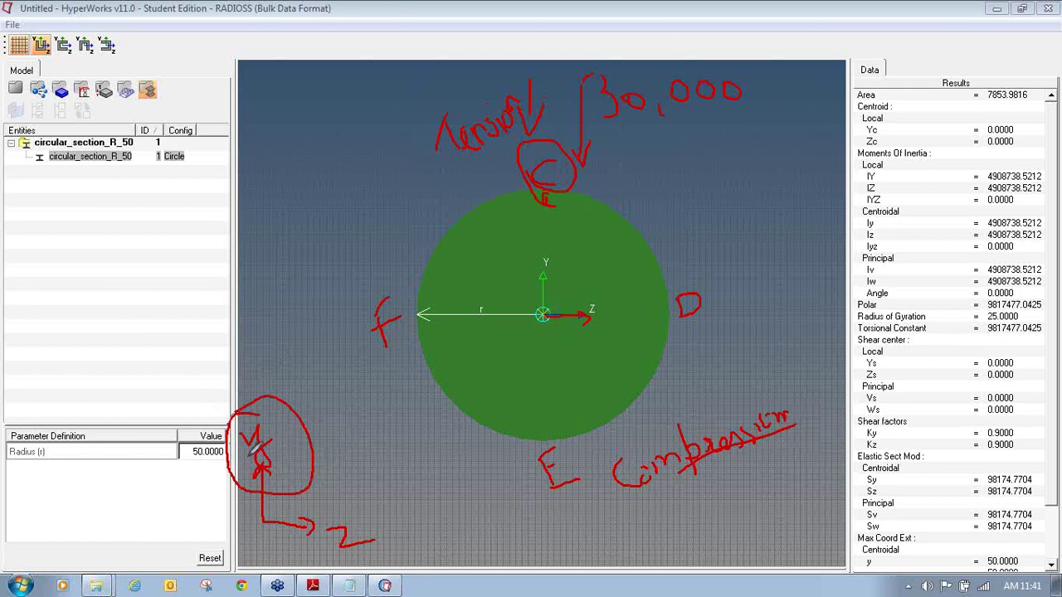
pyautogui.moveTo(591, 282)
pyautogui.mouseDown()
pyautogui.moveTo(577, 311)
pyautogui.moveTo(581, 278)
pyautogui.mouseUp()
pyautogui.moveTo(674, 314)
pyautogui.mouseDown()
pyautogui.moveTo(778, 315)
pyautogui.moveTo(684, 330)
pyautogui.moveTo(666, 314)
pyautogui.mouseUp()
pyautogui.moveTo(758, 285)
pyautogui.mouseDown()
pyautogui.moveTo(755, 249)
pyautogui.moveTo(761, 278)
pyautogui.moveTo(776, 282)
pyautogui.moveTo(806, 280)
pyautogui.moveTo(798, 244)
pyautogui.moveTo(822, 255)
pyautogui.moveTo(836, 248)
pyautogui.mouseUp()
pyautogui.moveTo(301, 258)
pyautogui.mouseDown()
pyautogui.moveTo(381, 286)
pyautogui.moveTo(390, 263)
pyautogui.moveTo(411, 261)
pyautogui.moveTo(335, 290)
pyautogui.mouseUp()
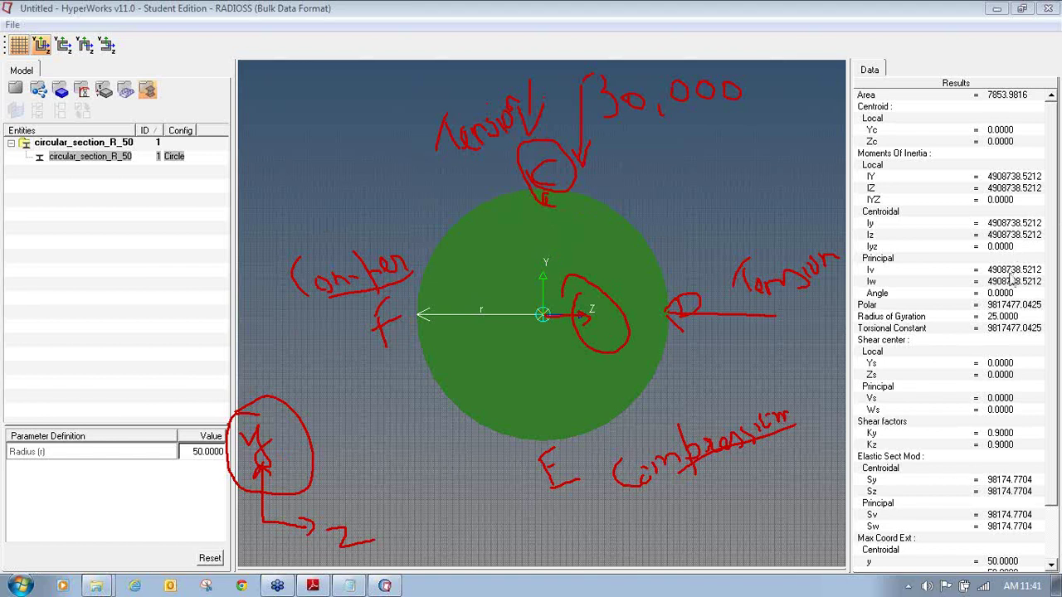
pyautogui.press('Escape')
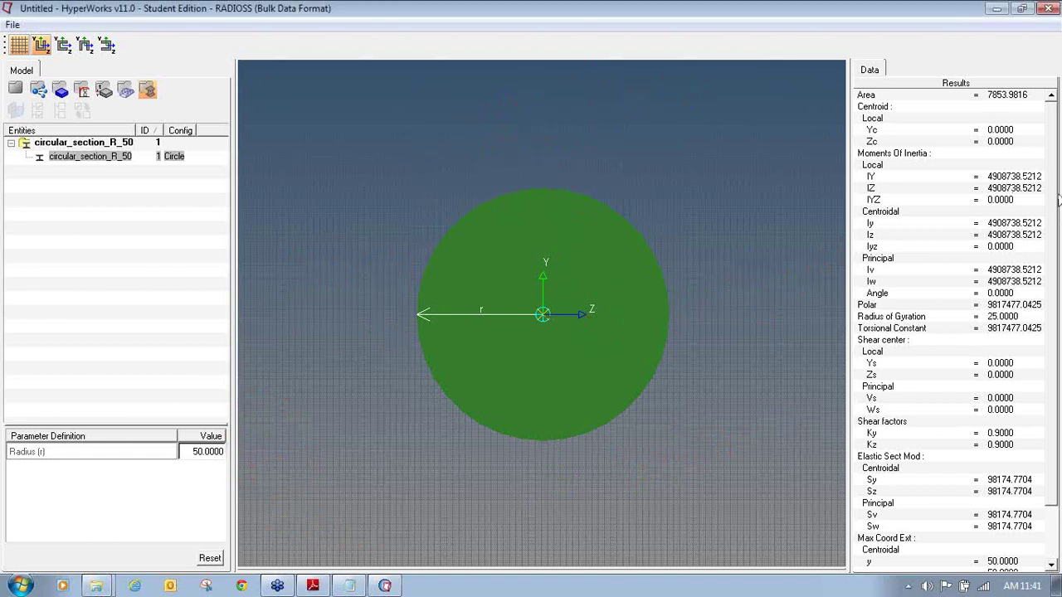
# Return to the model view and create CBEAM bar elements between every pair of adjacent nodes along the row
pyautogui.click(15, 91)
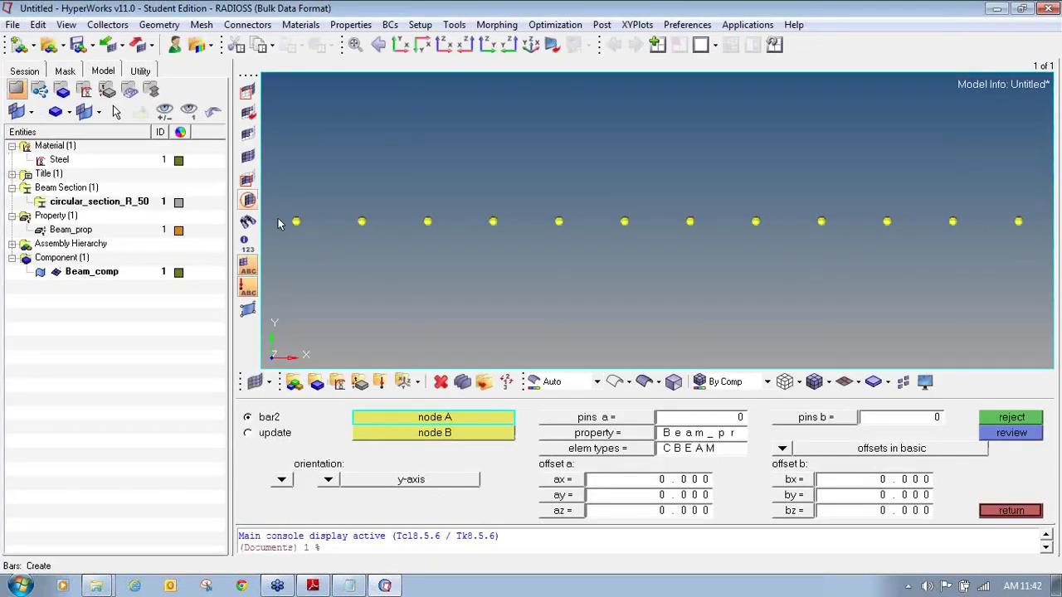
pyautogui.click(410, 421)
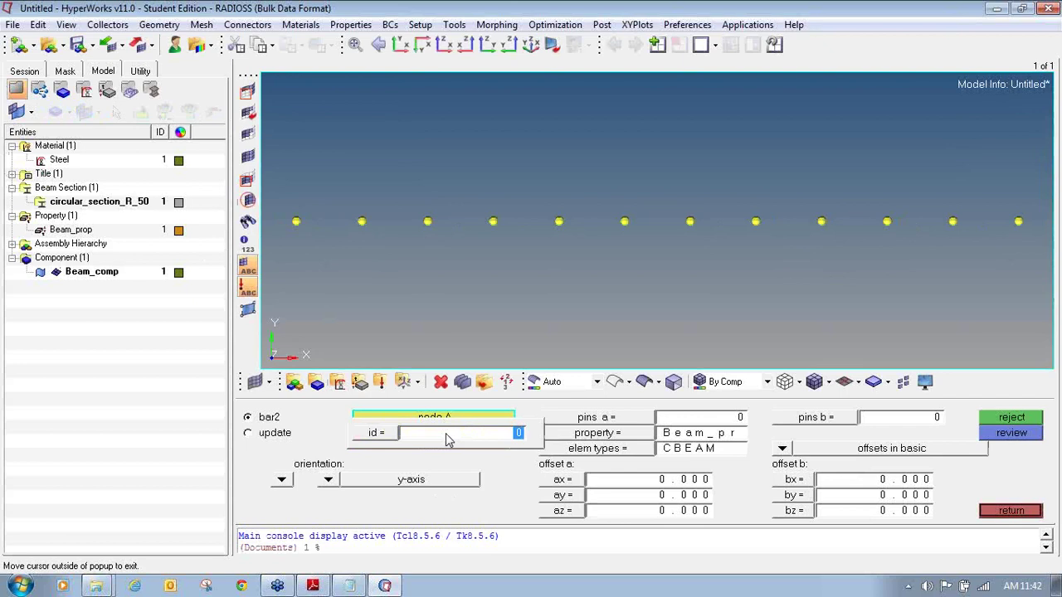
pyautogui.click(297, 221)
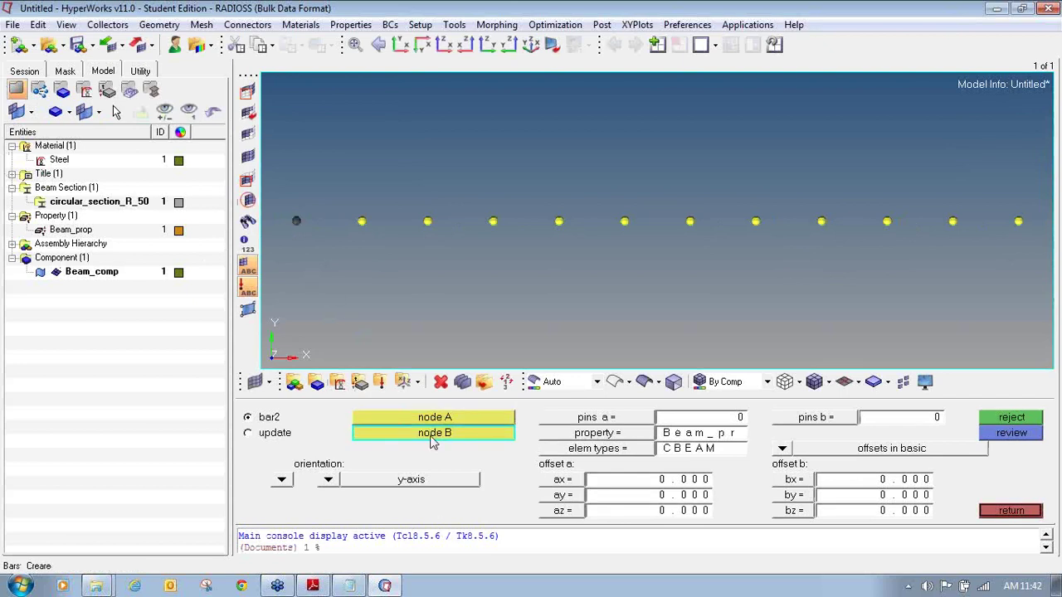
pyautogui.click(363, 222)
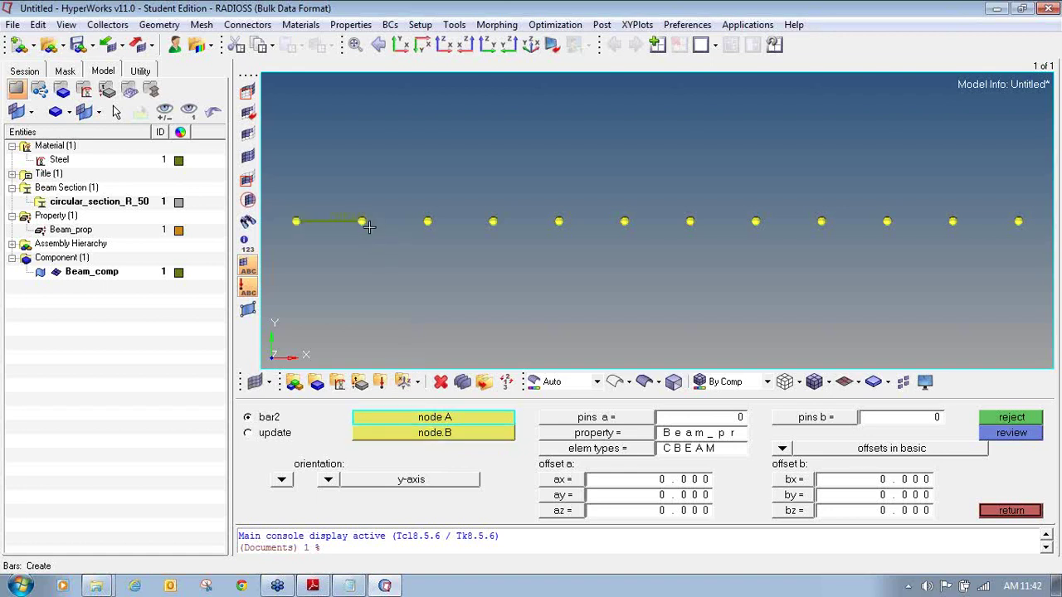
pyautogui.click(362, 221)
pyautogui.click(428, 221)
pyautogui.click(427, 221)
pyautogui.click(494, 223)
pyautogui.click(558, 223)
pyautogui.click(558, 223)
pyautogui.click(623, 221)
pyautogui.click(622, 220)
pyautogui.click(688, 222)
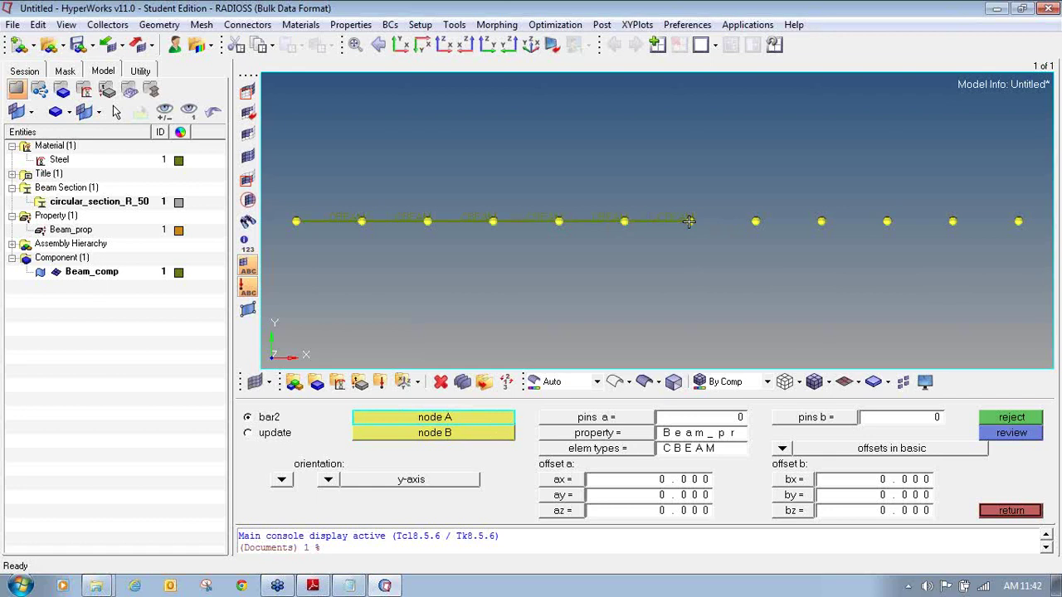
pyautogui.click(692, 221)
pyautogui.click(756, 221)
pyautogui.click(753, 221)
pyautogui.click(822, 221)
pyautogui.click(821, 221)
pyautogui.click(888, 222)
pyautogui.click(886, 221)
pyautogui.click(950, 221)
pyautogui.click(956, 221)
pyautogui.click(1019, 220)
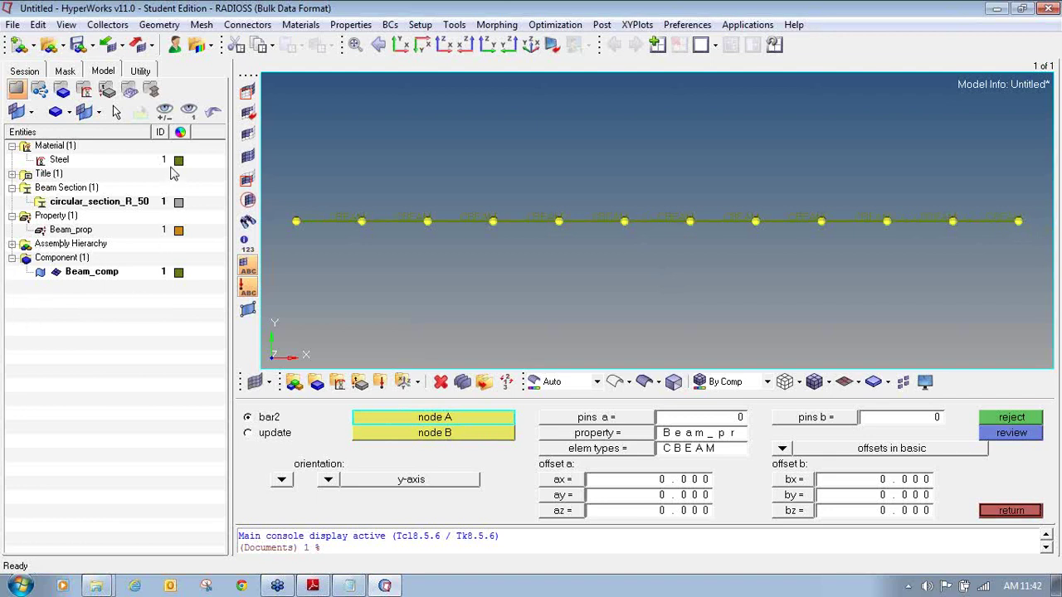
# Change the colour of the Beam_comp component to red
pyautogui.click(178, 272)
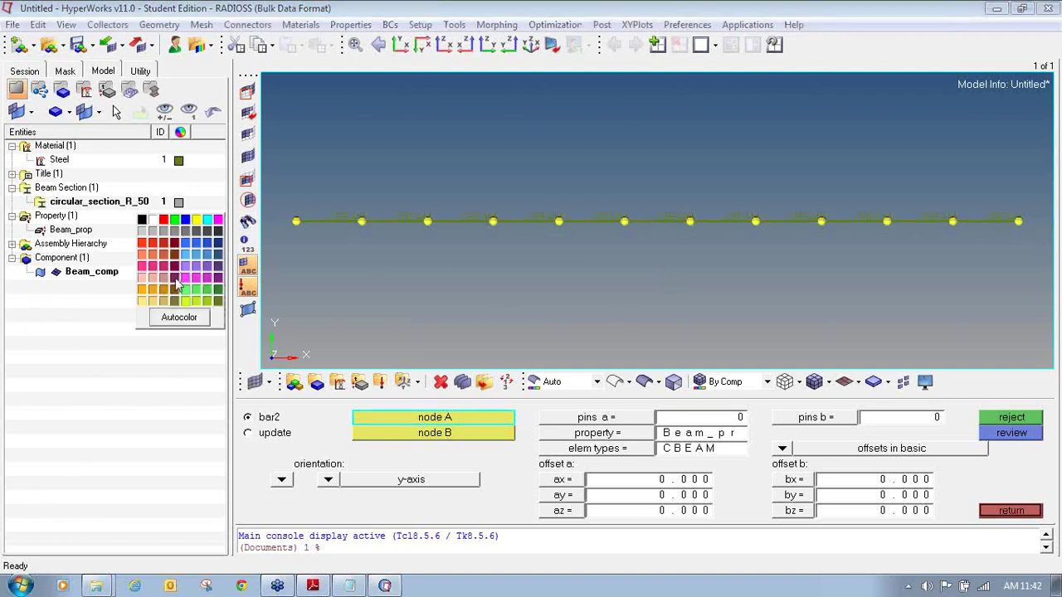
pyautogui.click(163, 243)
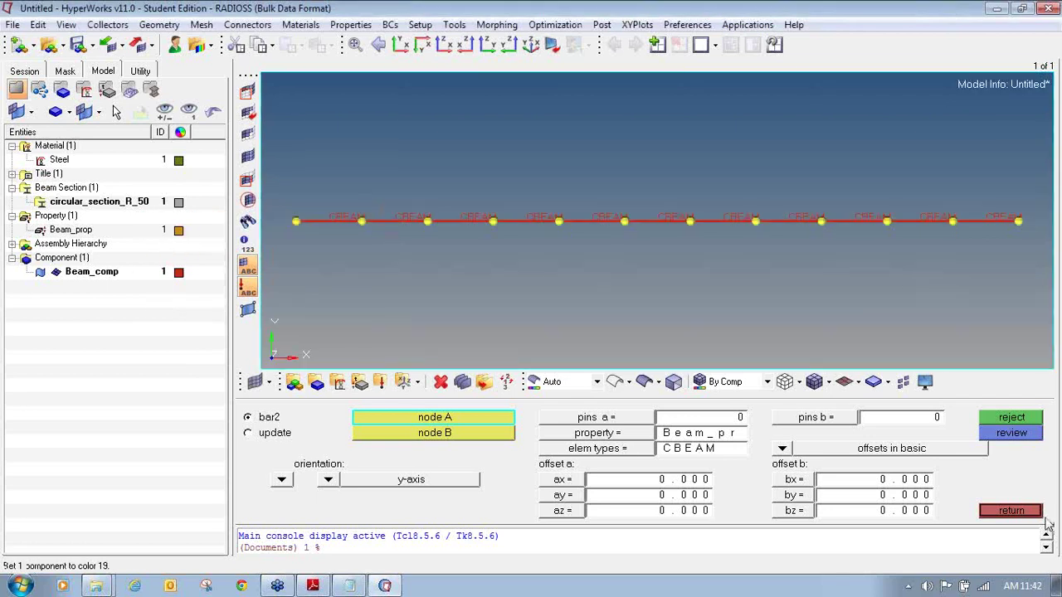
pyautogui.click(468, 249)
pyautogui.keyDown('ctrl'); pyautogui.moveTo(462, 249); pyautogui.dragTo(388, 275); pyautogui.keyUp('ctrl')
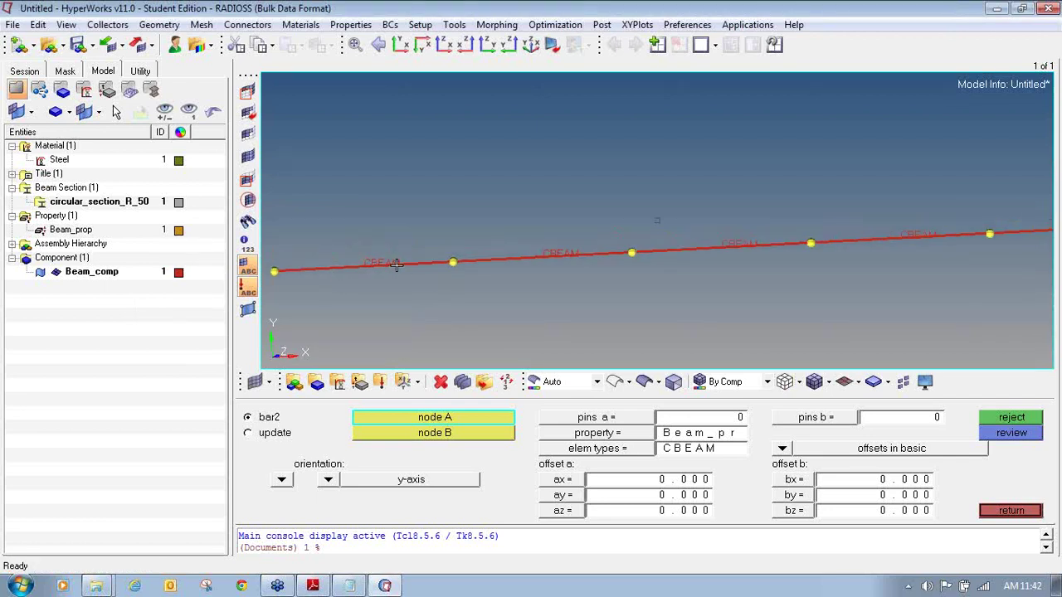
pyautogui.scroll(-5, 405, 269)
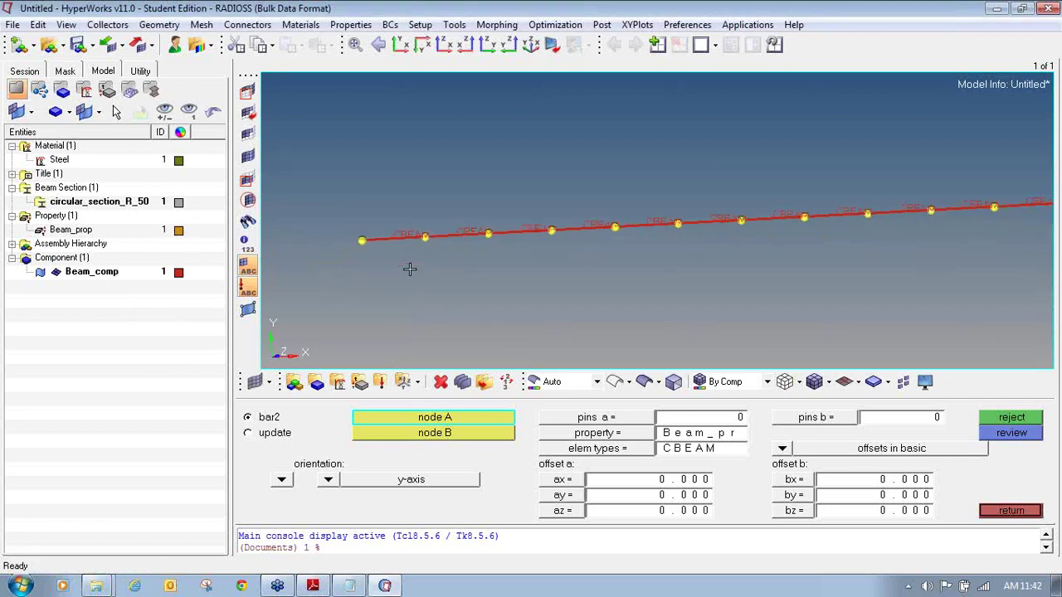
pyautogui.click(399, 47)
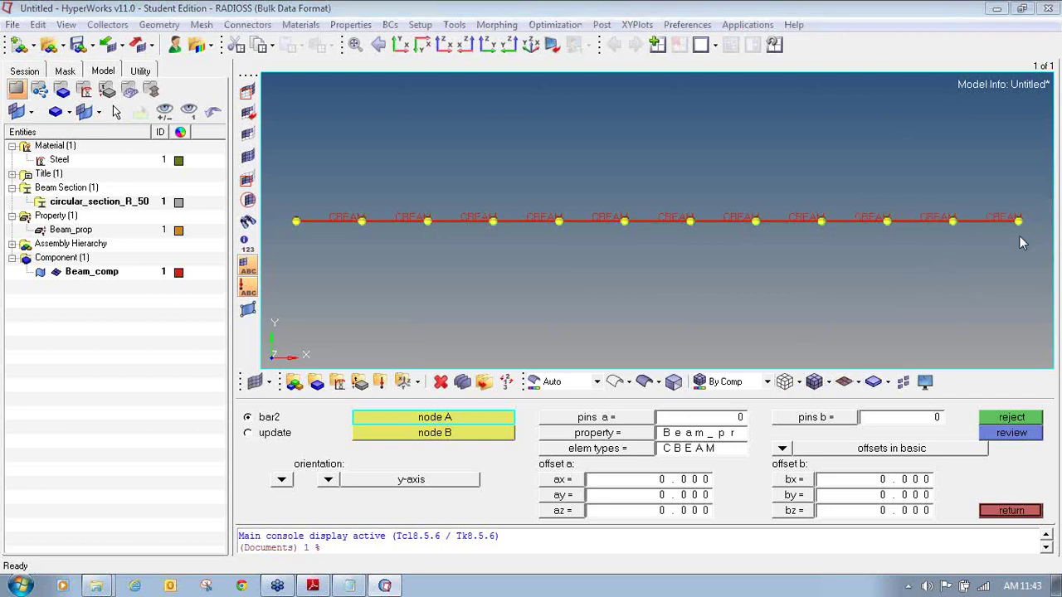
pyautogui.moveTo(857, 363)
pyautogui.mouseDown()
pyautogui.moveTo(824, 379)
pyautogui.moveTo(825, 392)
pyautogui.moveTo(867, 396)
pyautogui.moveTo(846, 361)
pyautogui.mouseUp()
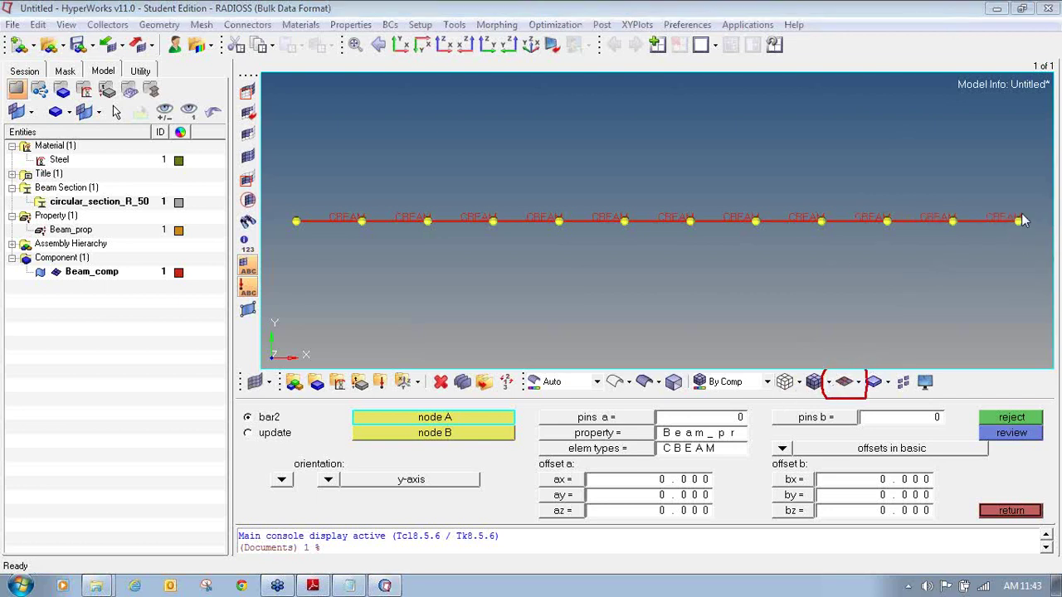
# Switch the beam elements to 3D Element Representation and show the model in an isometric view
pyautogui.click(859, 383)
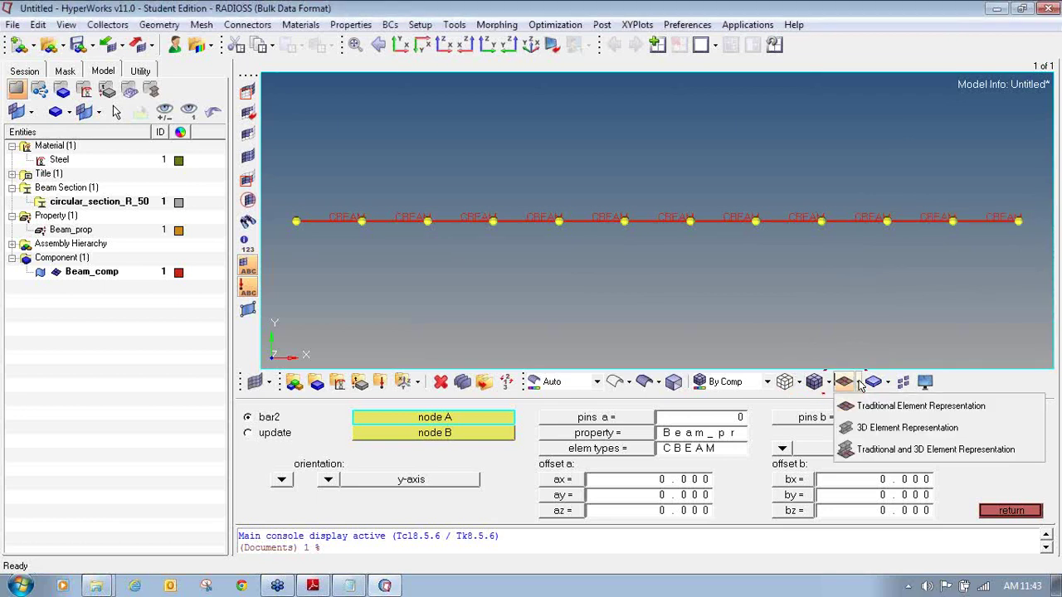
pyautogui.click(867, 428)
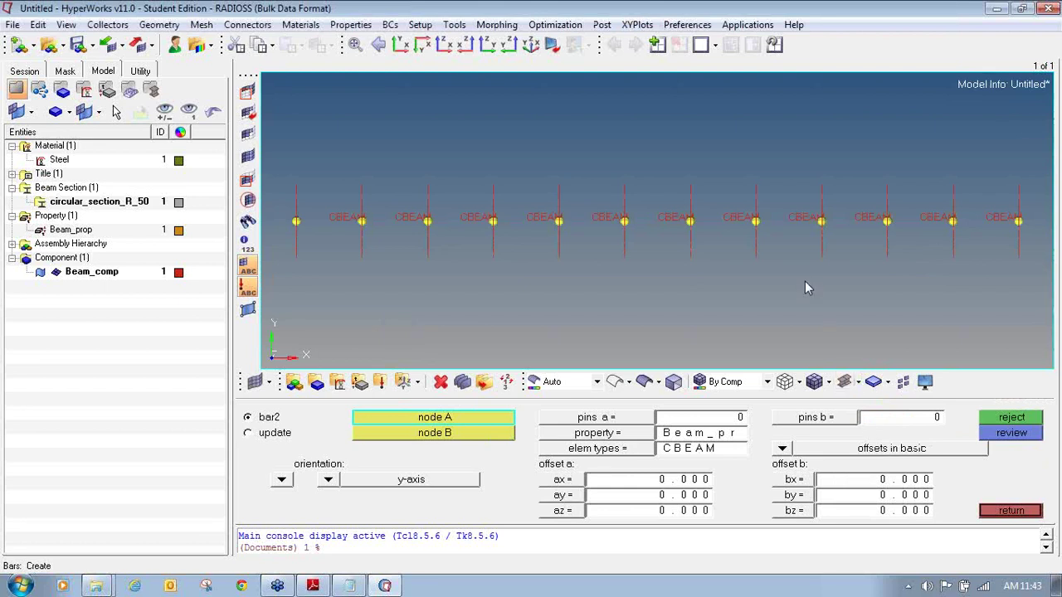
pyautogui.click(531, 44)
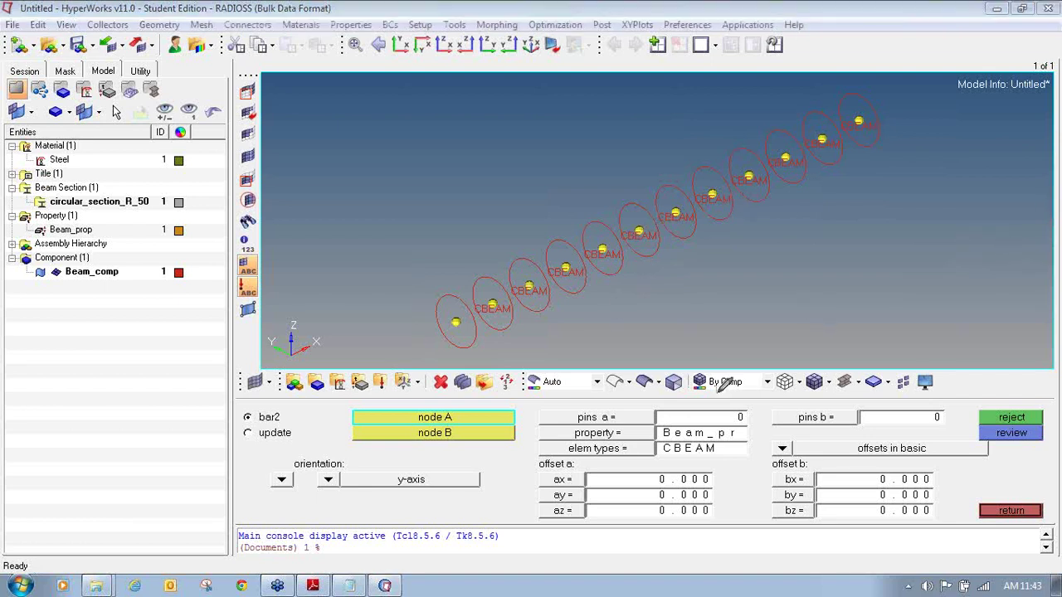
pyautogui.moveTo(818, 366)
pyautogui.mouseDown()
pyautogui.moveTo(797, 383)
pyautogui.moveTo(828, 399)
pyautogui.moveTo(833, 370)
pyautogui.moveTo(816, 368)
pyautogui.mouseUp()
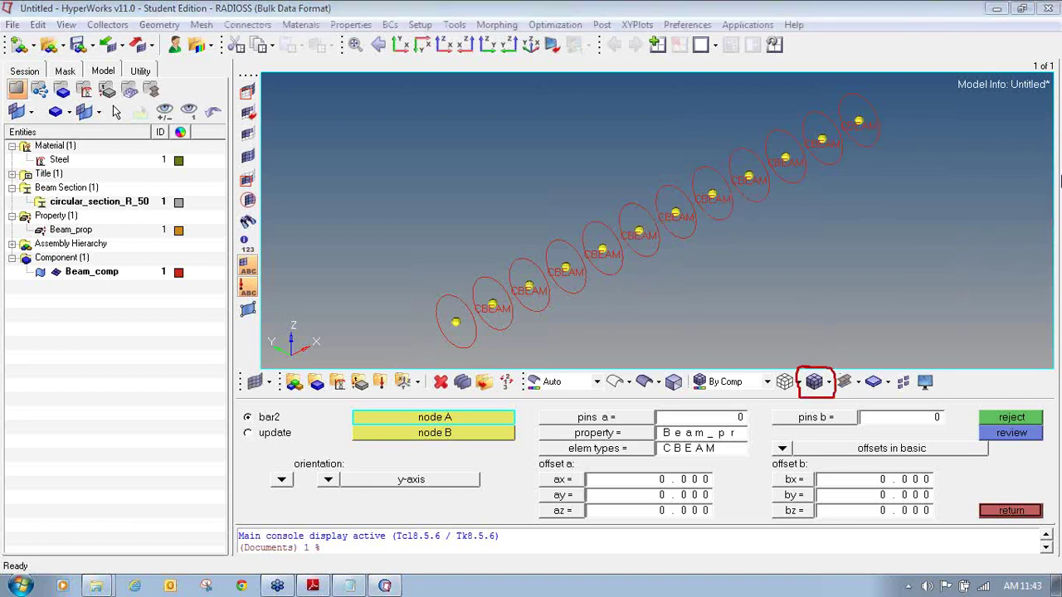
# Shade the 3D beam elements, and show them in Traditional Element Representation in the XY plane view
pyautogui.click(812, 389)
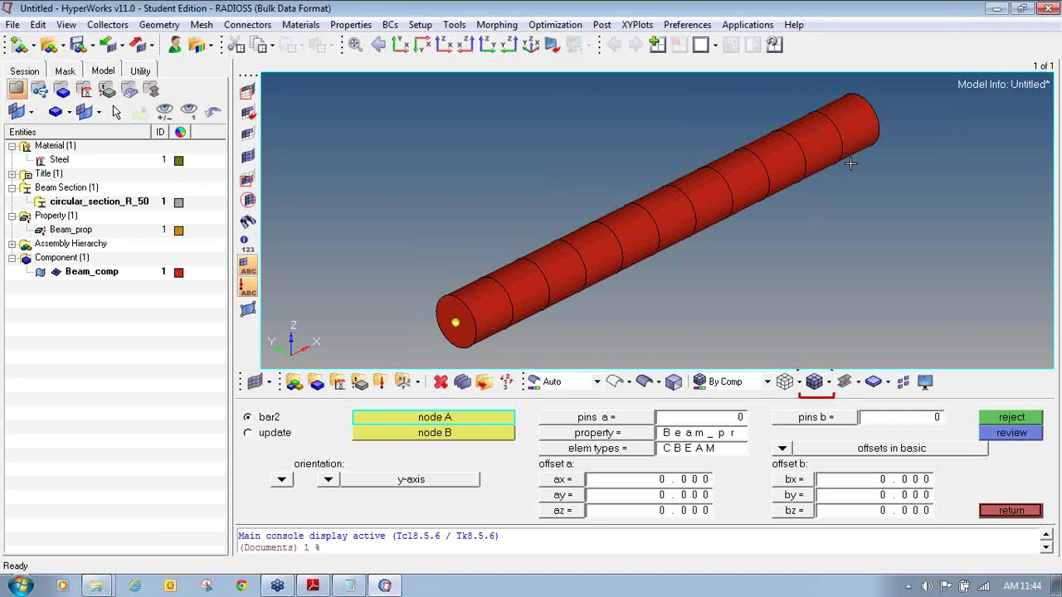
pyautogui.click(400, 44)
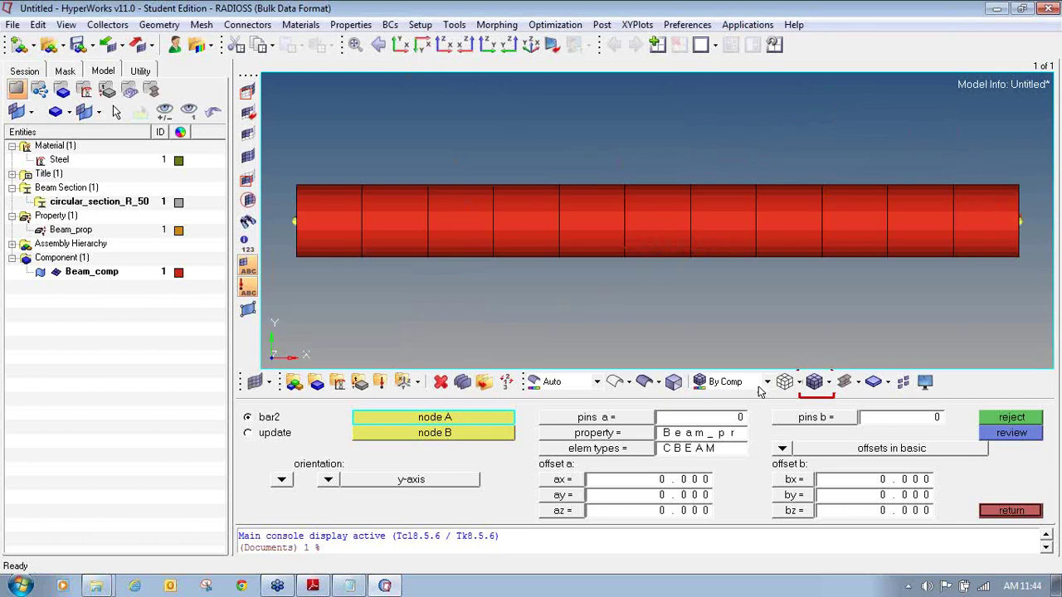
pyautogui.click(859, 384)
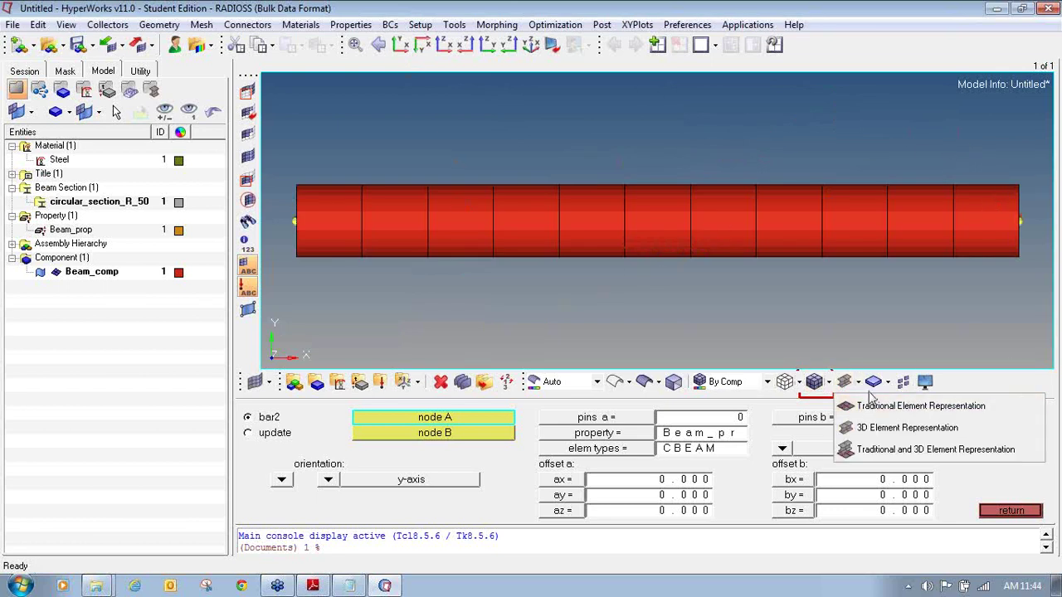
pyautogui.click(871, 408)
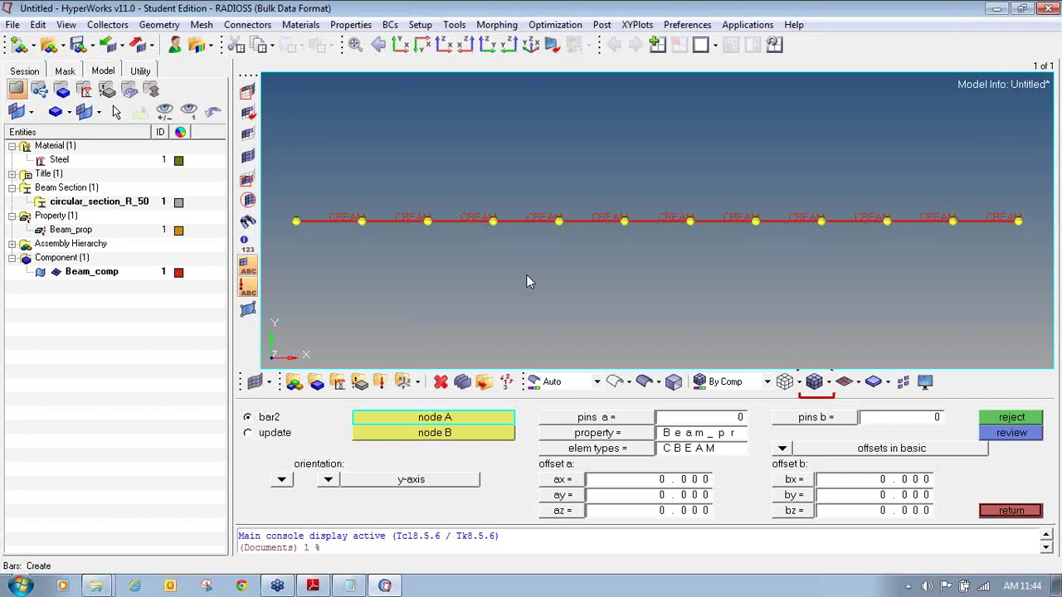
pyautogui.click(1010, 510)
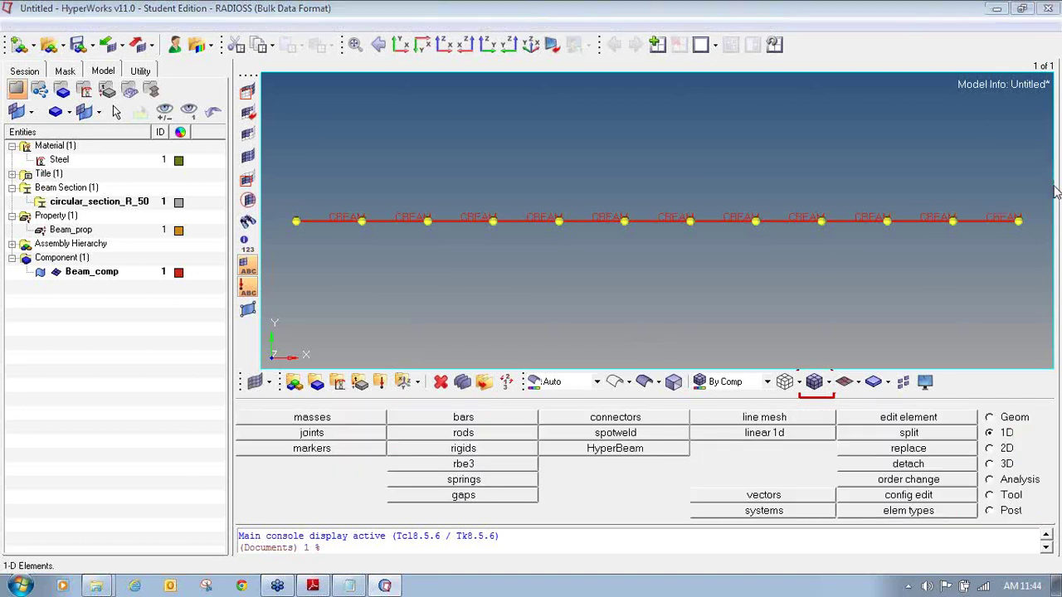
# Create a load collector named Force with blue colour and no card image
pyautogui.click(380, 382)
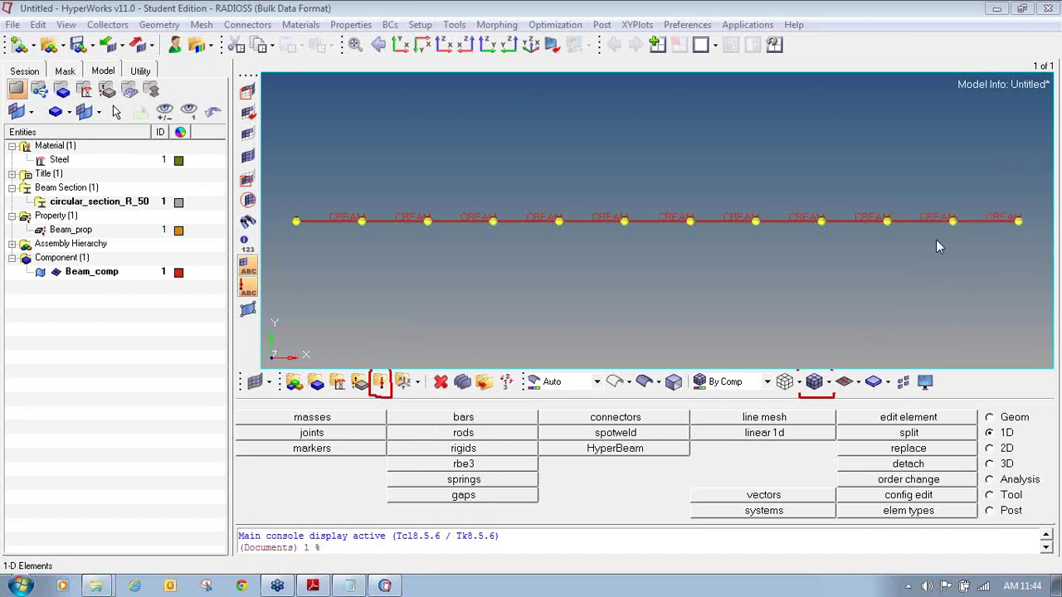
pyautogui.click(382, 390)
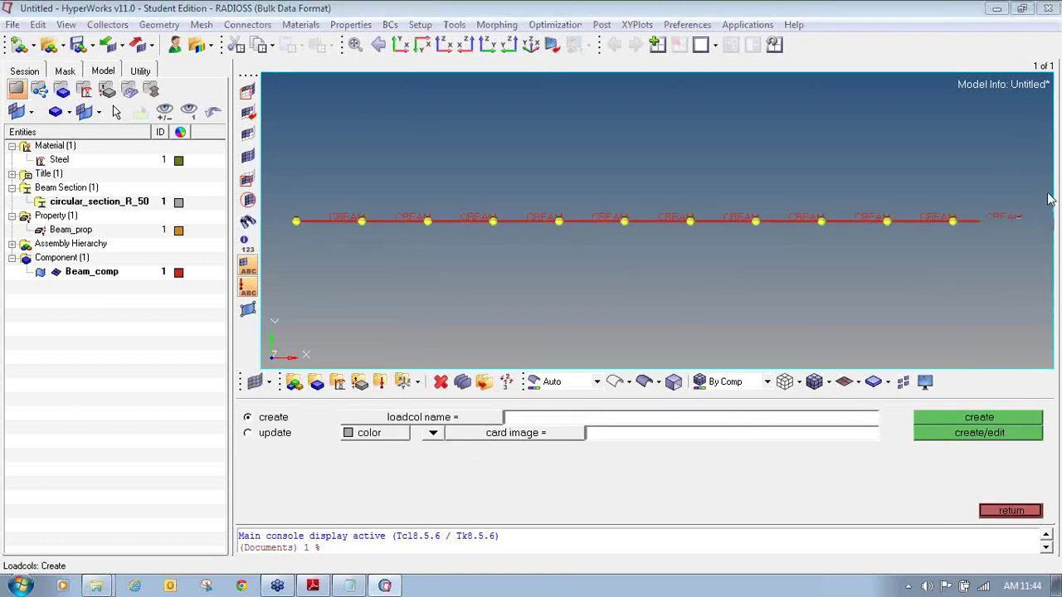
pyautogui.moveTo(239, 411)
pyautogui.mouseDown()
pyautogui.moveTo(280, 424)
pyautogui.moveTo(296, 415)
pyautogui.moveTo(239, 415)
pyautogui.mouseUp()
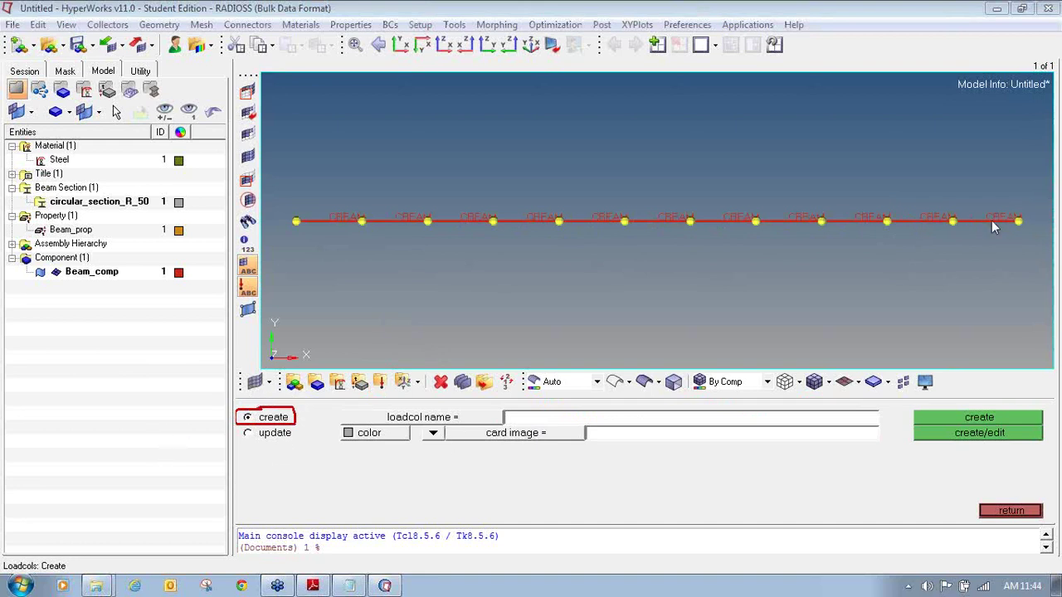
pyautogui.write('Force')
pyautogui.click(403, 437)
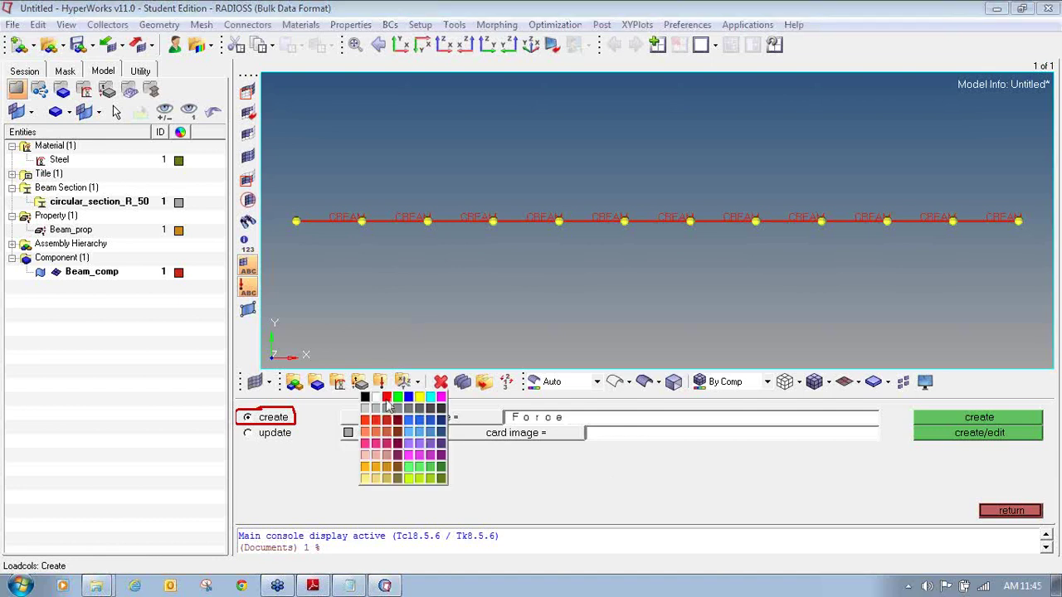
pyautogui.click(387, 399)
pyautogui.click(387, 437)
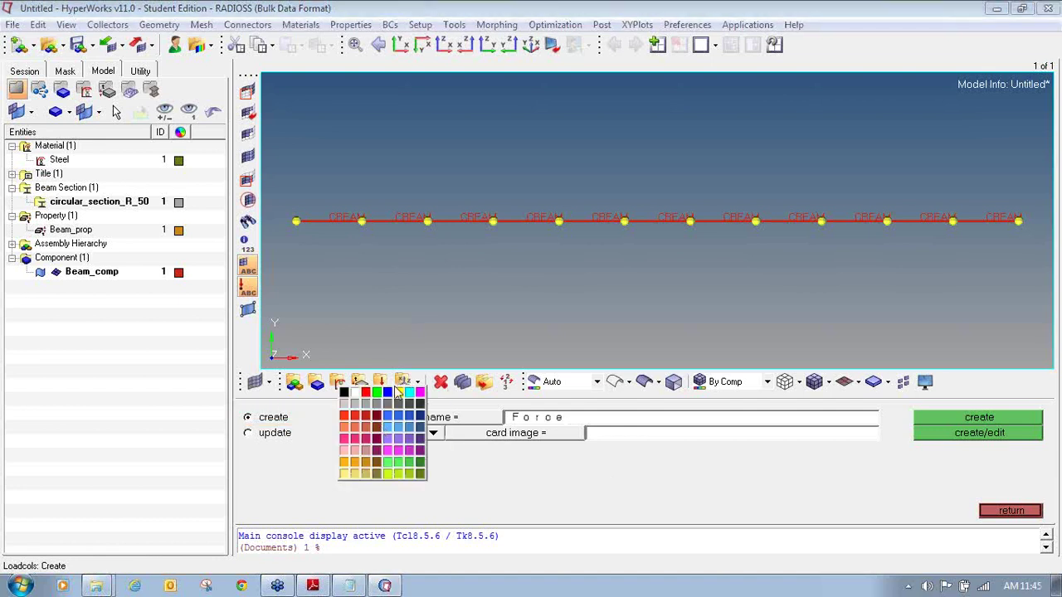
pyautogui.click(397, 392)
pyautogui.click(384, 434)
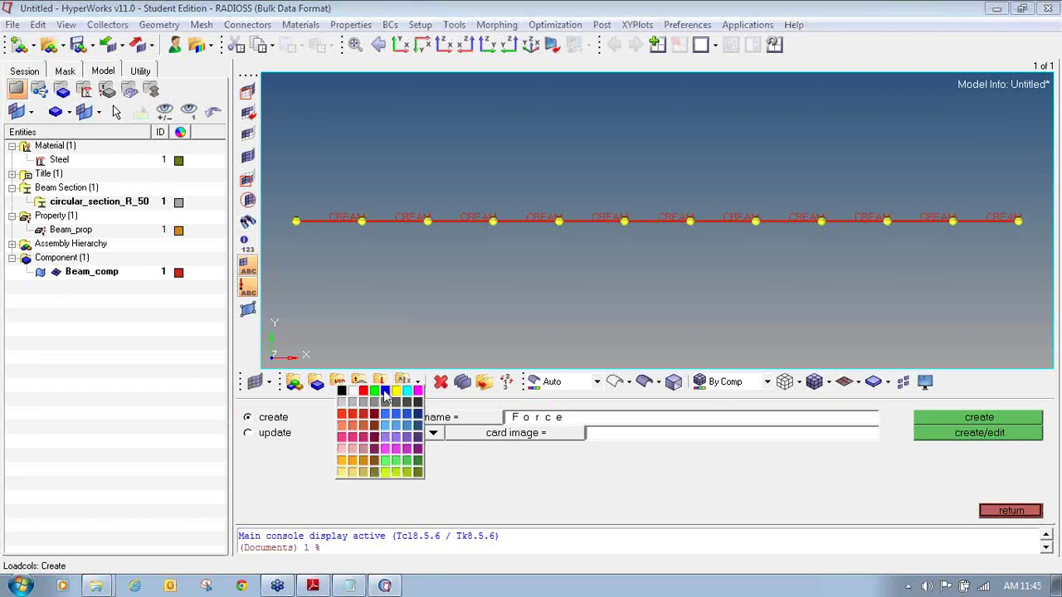
pyautogui.click(385, 392)
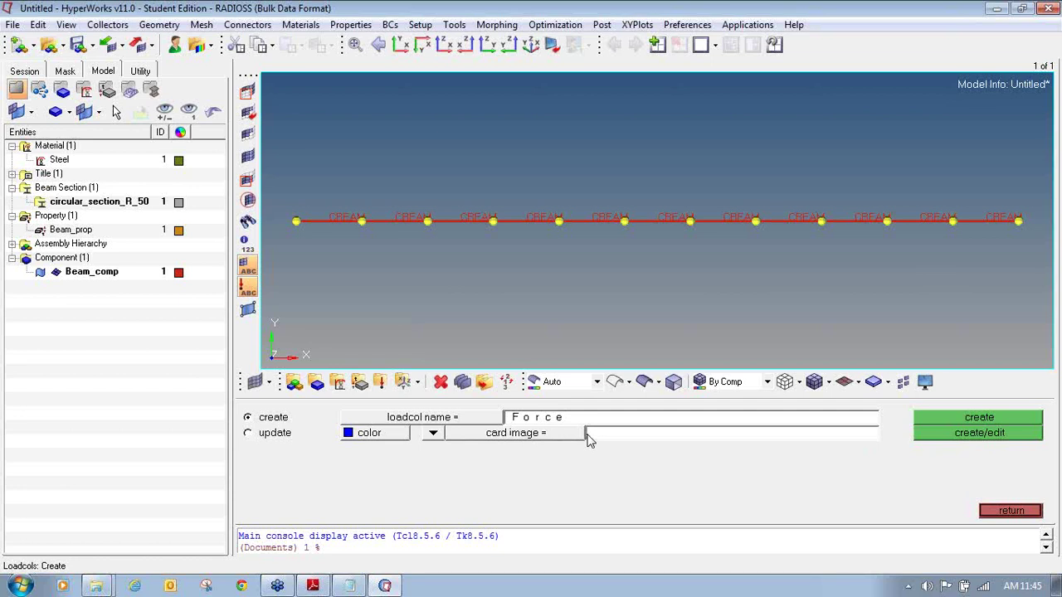
pyautogui.click(988, 419)
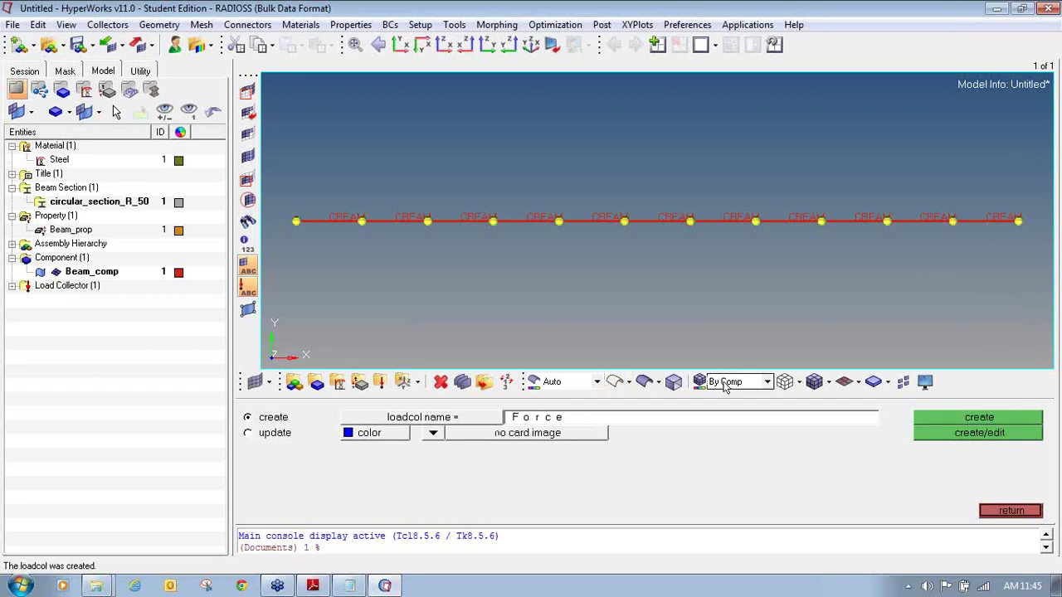
# Expand the Load Collector group in the model tree to check the Force collector, and leave load collector creation
pyautogui.click(10, 286)
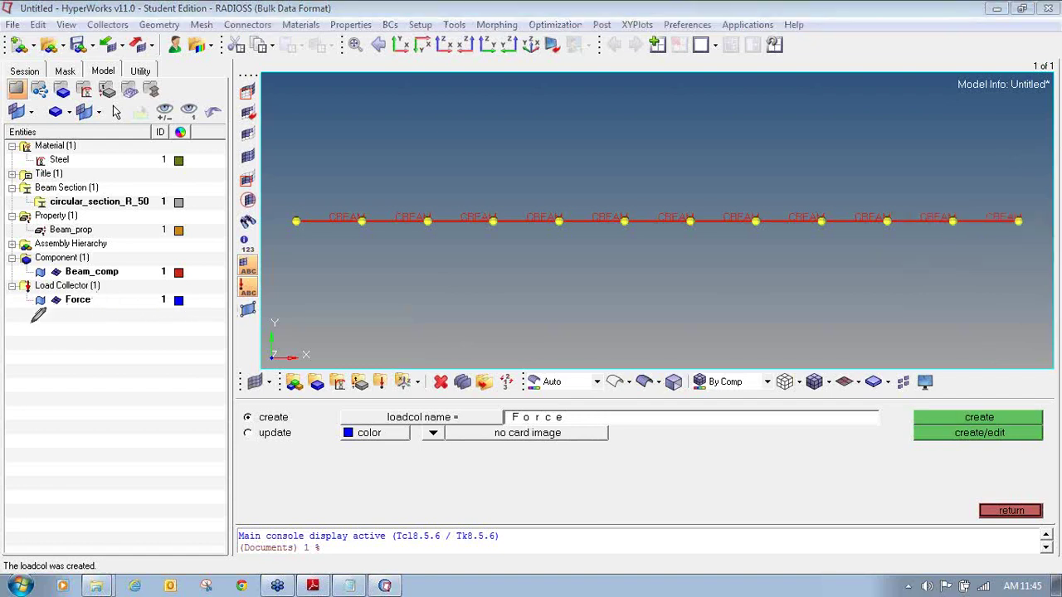
pyautogui.moveTo(29, 313); pyautogui.dragTo(187, 312)
pyautogui.moveTo(35, 294); pyautogui.dragTo(8, 295)
pyautogui.moveTo(100, 292); pyautogui.dragTo(34, 294)
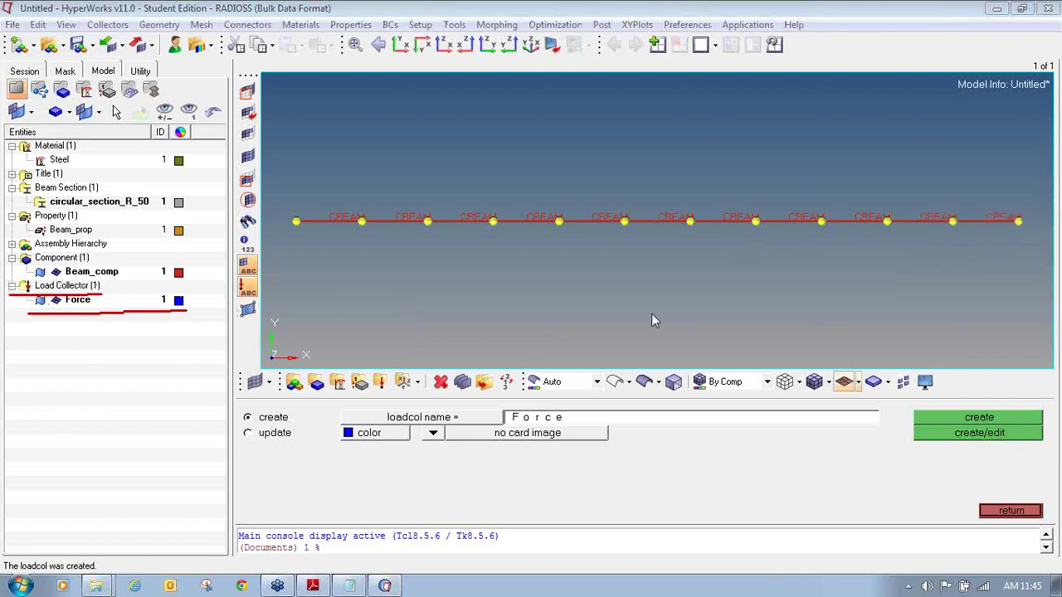
pyautogui.press('Escape')
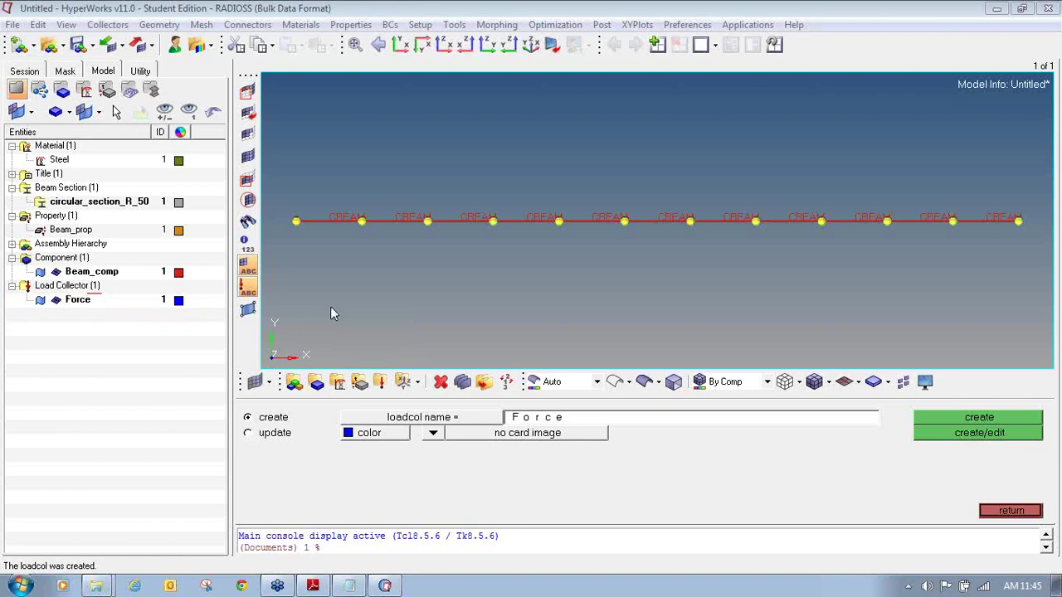
pyautogui.click(1010, 510)
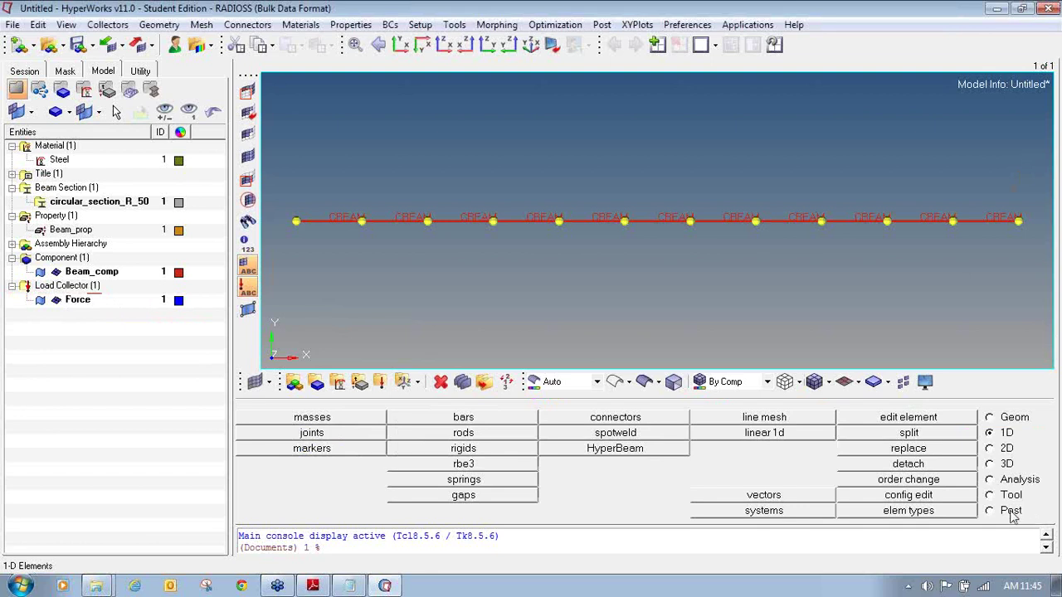
# Apply a FORCE load of magnitude -30000 along the y-axis to the end node on the beam's positive X side
pyautogui.click(1012, 479)
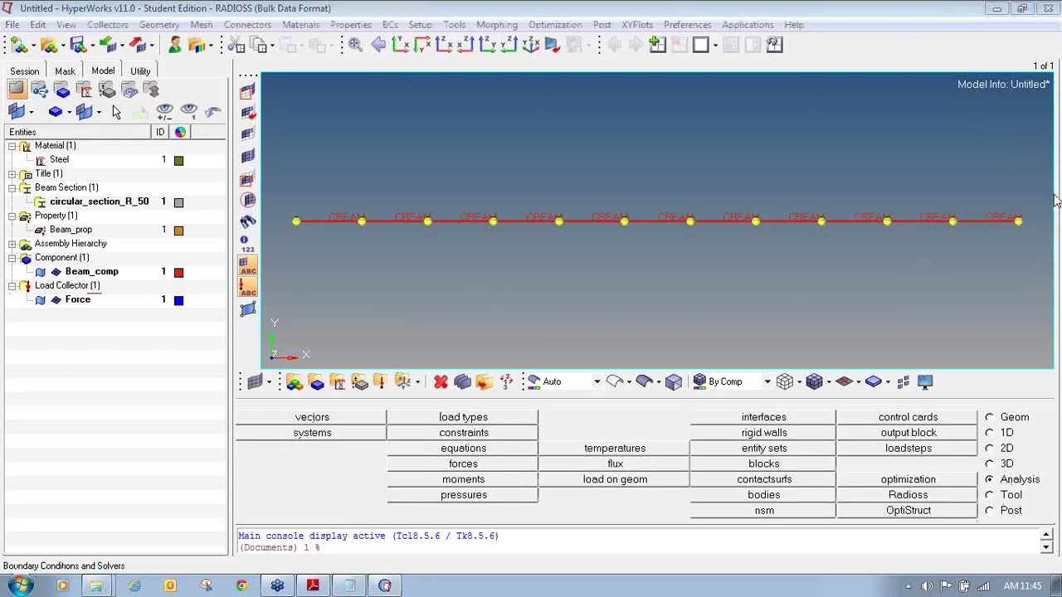
pyautogui.moveTo(1003, 466)
pyautogui.mouseDown()
pyautogui.moveTo(993, 478)
pyautogui.moveTo(1050, 473)
pyautogui.moveTo(1006, 464)
pyautogui.mouseUp()
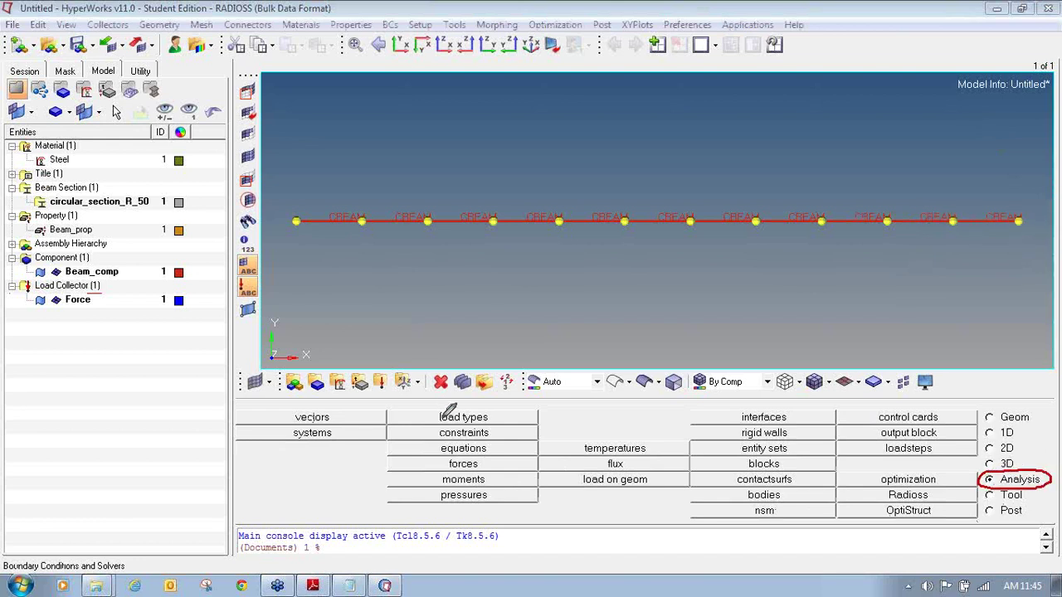
pyautogui.moveTo(469, 458)
pyautogui.mouseDown()
pyautogui.moveTo(440, 467)
pyautogui.moveTo(451, 471)
pyautogui.moveTo(495, 468)
pyautogui.moveTo(491, 455)
pyautogui.moveTo(442, 456)
pyautogui.mouseUp()
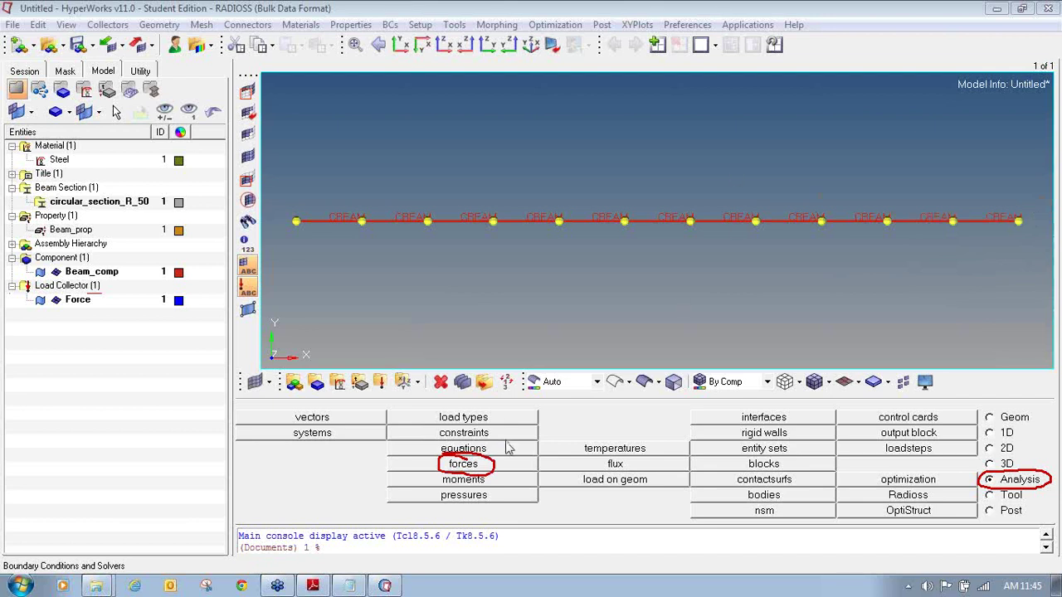
pyautogui.click(491, 464)
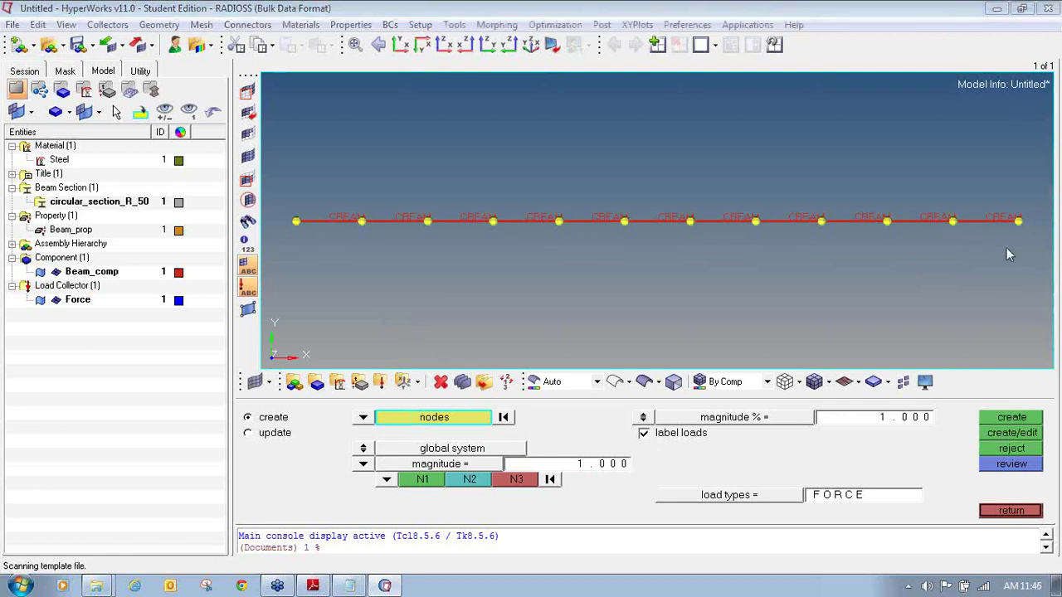
pyautogui.moveTo(267, 406)
pyautogui.mouseDown()
pyautogui.moveTo(236, 413)
pyautogui.moveTo(250, 433)
pyautogui.moveTo(305, 424)
pyautogui.moveTo(291, 404)
pyautogui.moveTo(242, 412)
pyautogui.mouseUp()
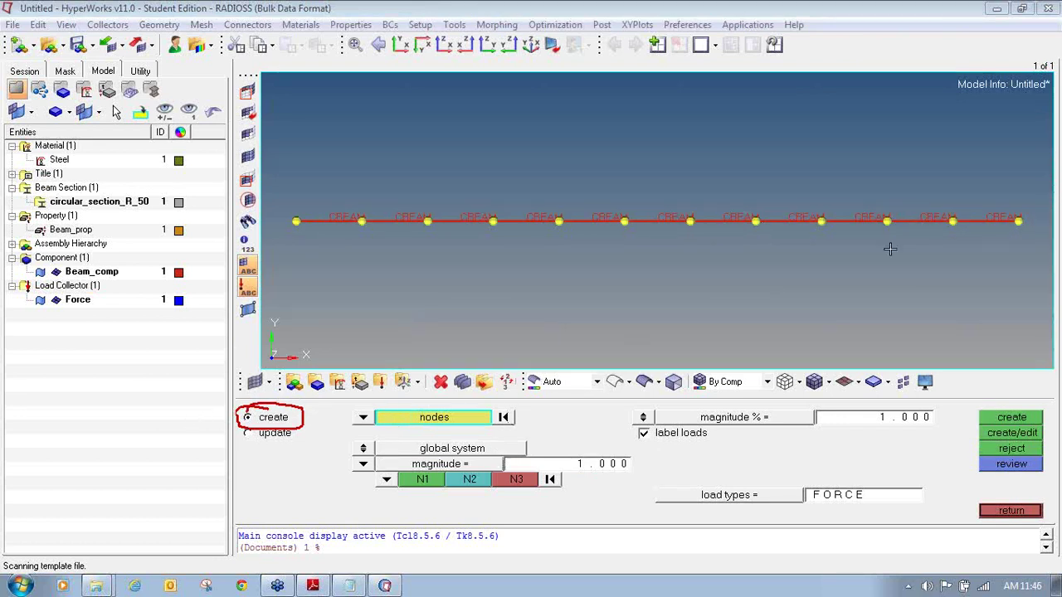
pyautogui.click(1016, 223)
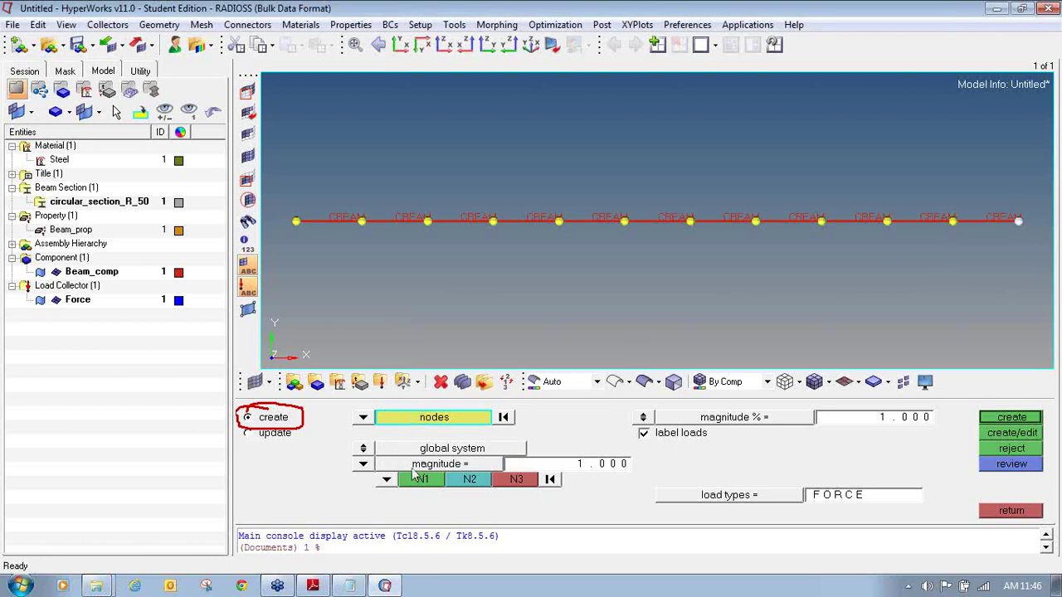
pyautogui.click(591, 468)
pyautogui.write('-3')
pyautogui.press('Return')
pyautogui.click(386, 480)
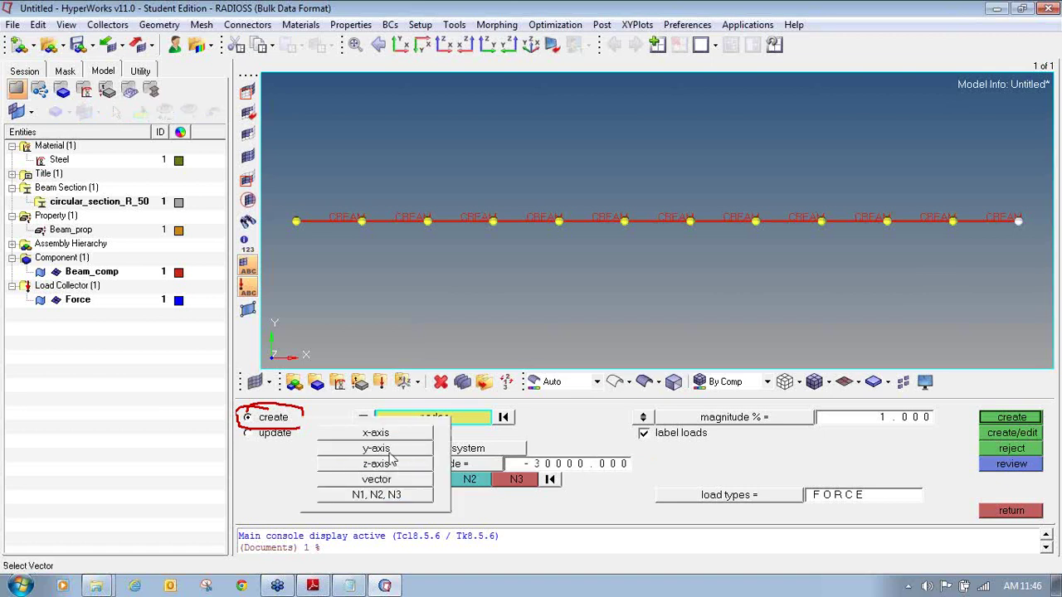
pyautogui.click(388, 450)
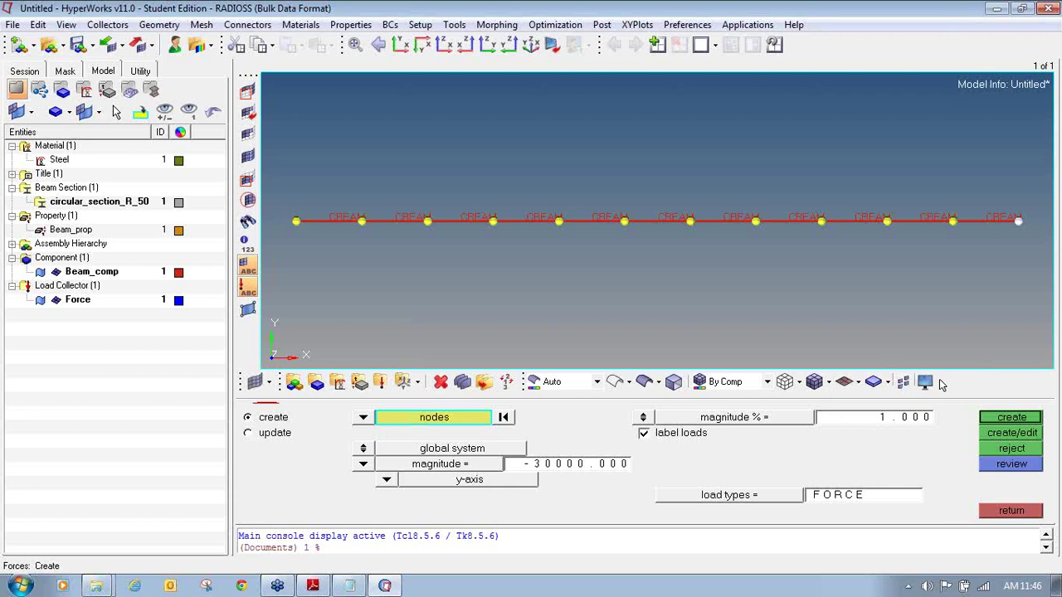
pyautogui.click(1029, 423)
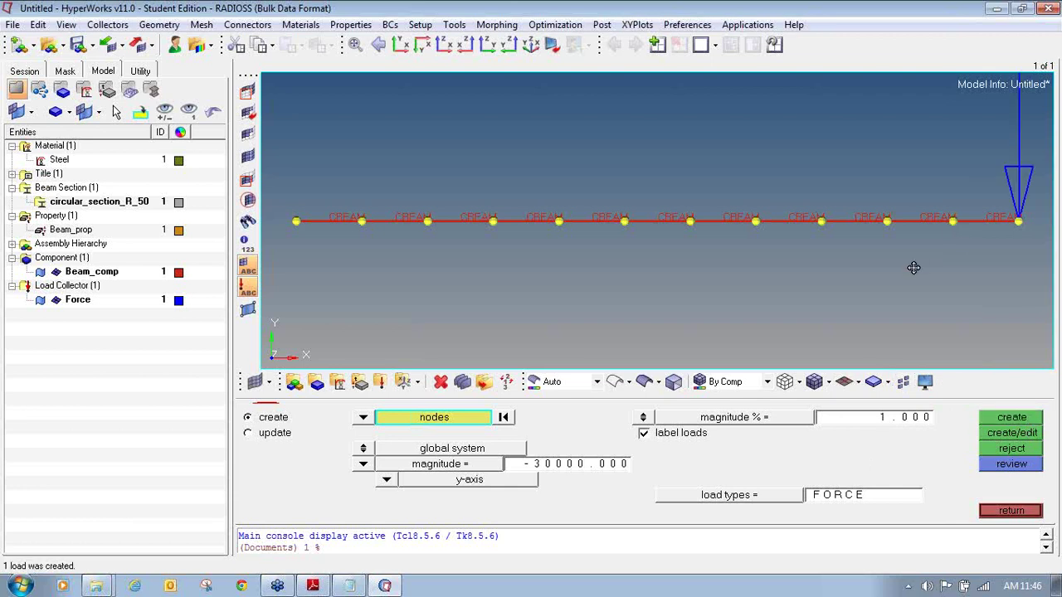
# Examine the whole force arrow and its direction relative to the global y-axis, and leave force creation
pyautogui.scroll(-3, 913, 268)
pyautogui.press('f')
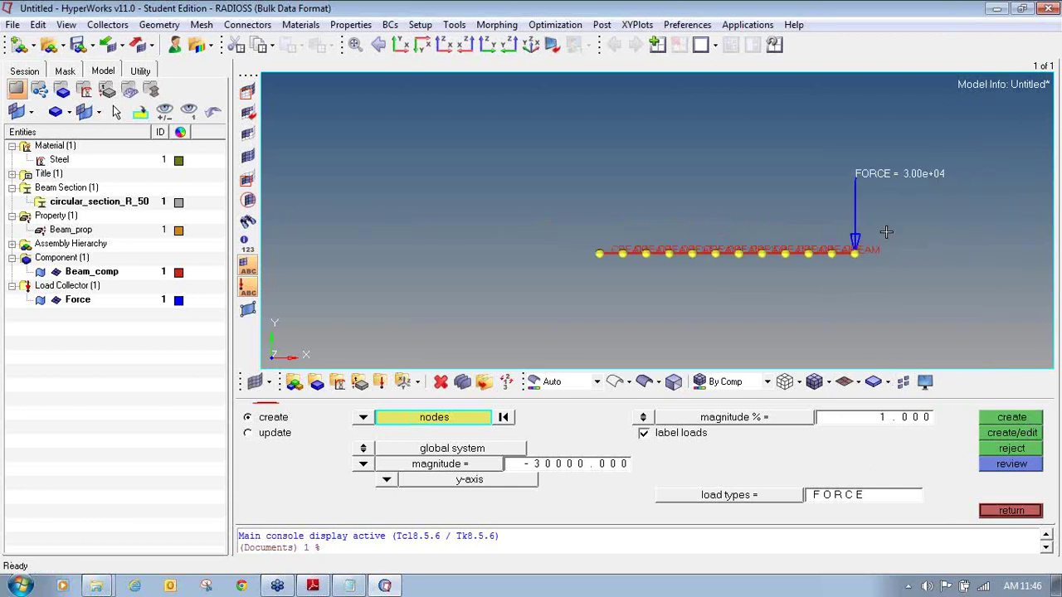
pyautogui.scroll(2, 843, 240)
pyautogui.scroll(-1, 840, 235)
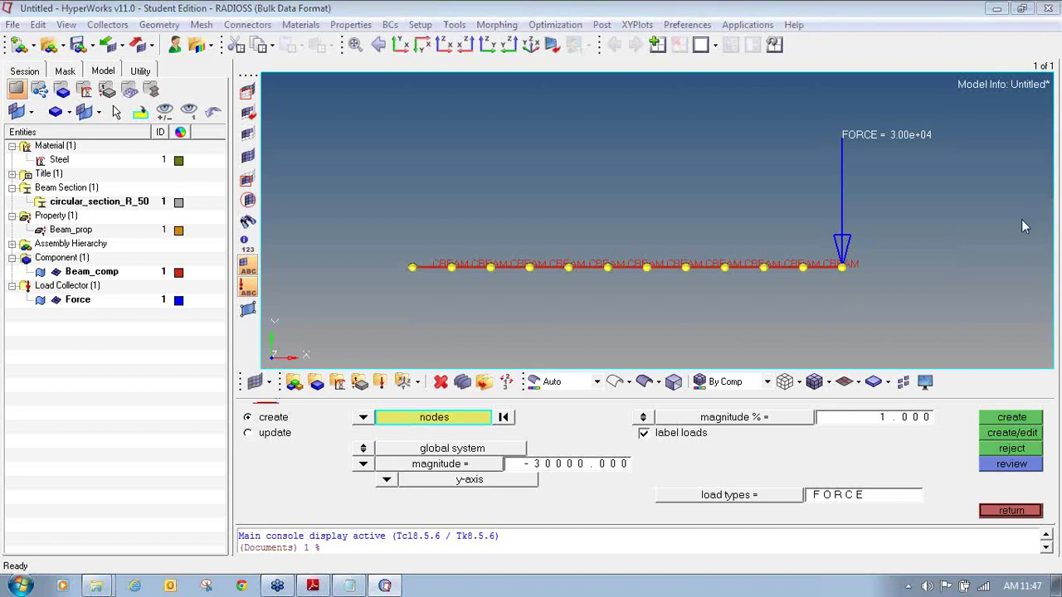
pyautogui.moveTo(280, 324); pyautogui.dragTo(282, 335)
pyautogui.moveTo(285, 284); pyautogui.dragTo(301, 284)
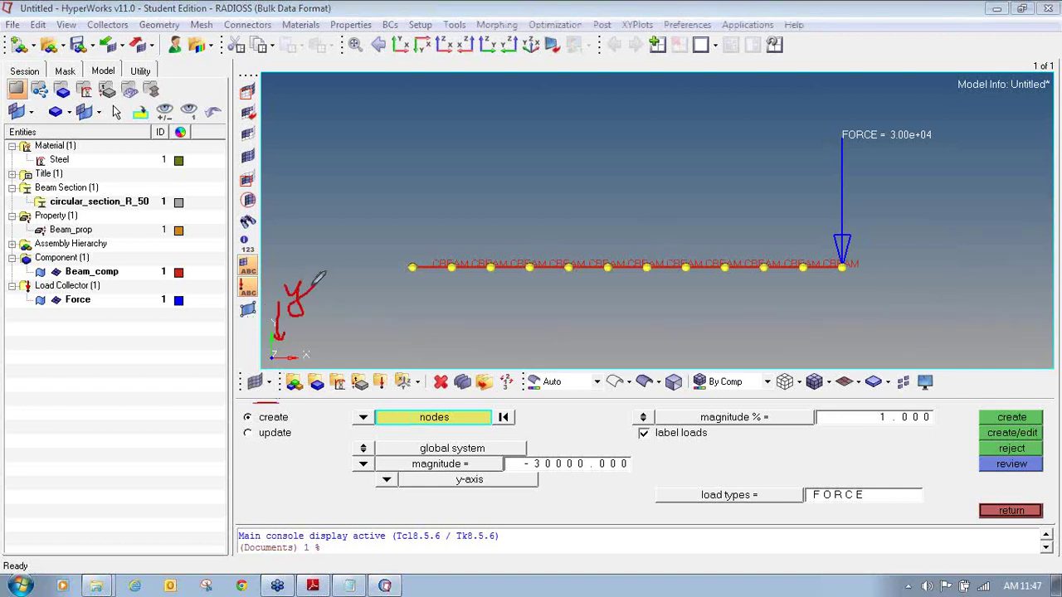
pyautogui.press('Escape')
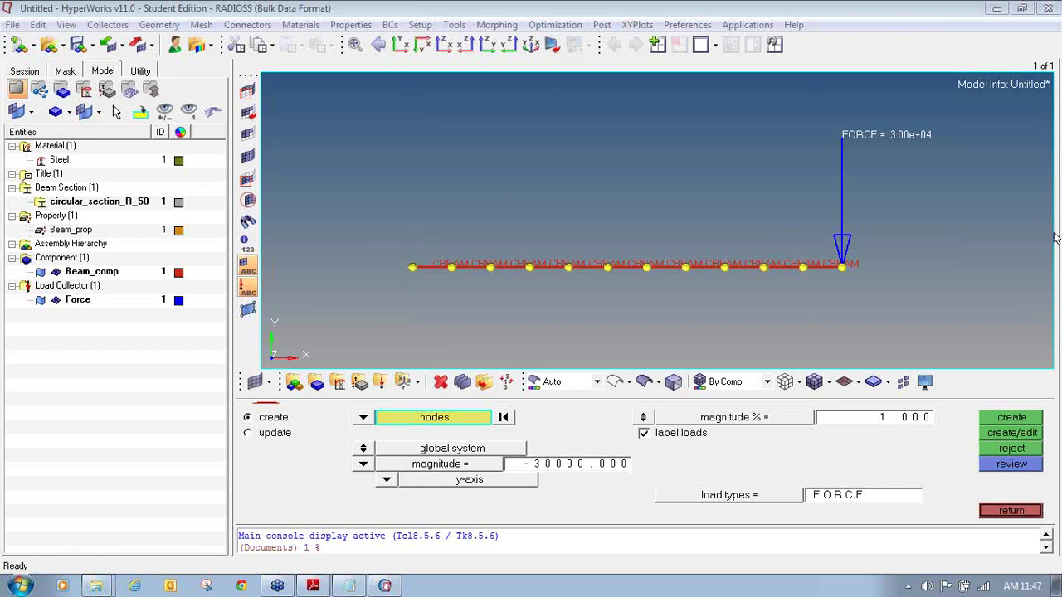
pyautogui.click(1016, 511)
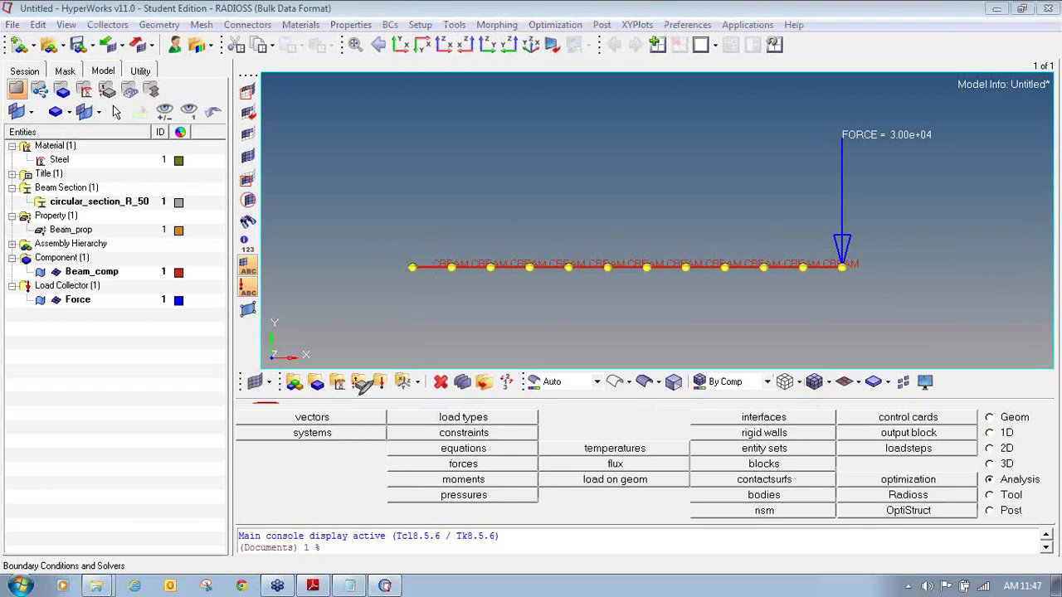
# Create a load collector named SPC with green colour and no card image, and leave load collector creation
pyautogui.moveTo(391, 363)
pyautogui.mouseDown()
pyautogui.moveTo(370, 367)
pyautogui.moveTo(365, 390)
pyautogui.moveTo(390, 395)
pyautogui.moveTo(398, 364)
pyautogui.moveTo(372, 365)
pyautogui.moveTo(365, 383)
pyautogui.moveTo(400, 367)
pyautogui.mouseUp()
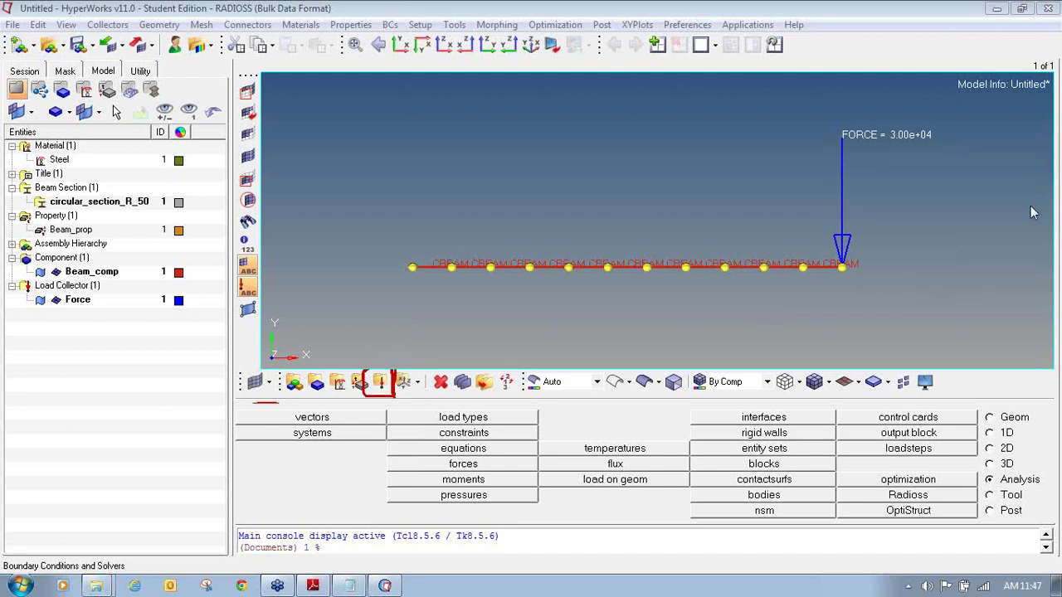
pyautogui.click(380, 380)
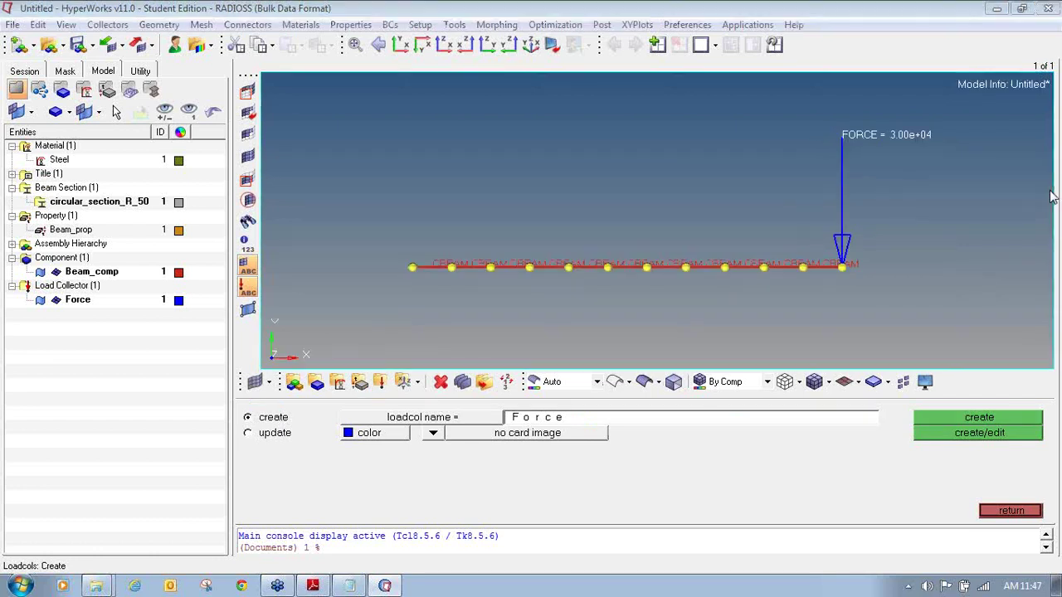
pyautogui.moveTo(291, 407)
pyautogui.mouseDown()
pyautogui.moveTo(237, 419)
pyautogui.moveTo(273, 428)
pyautogui.moveTo(304, 406)
pyautogui.mouseUp()
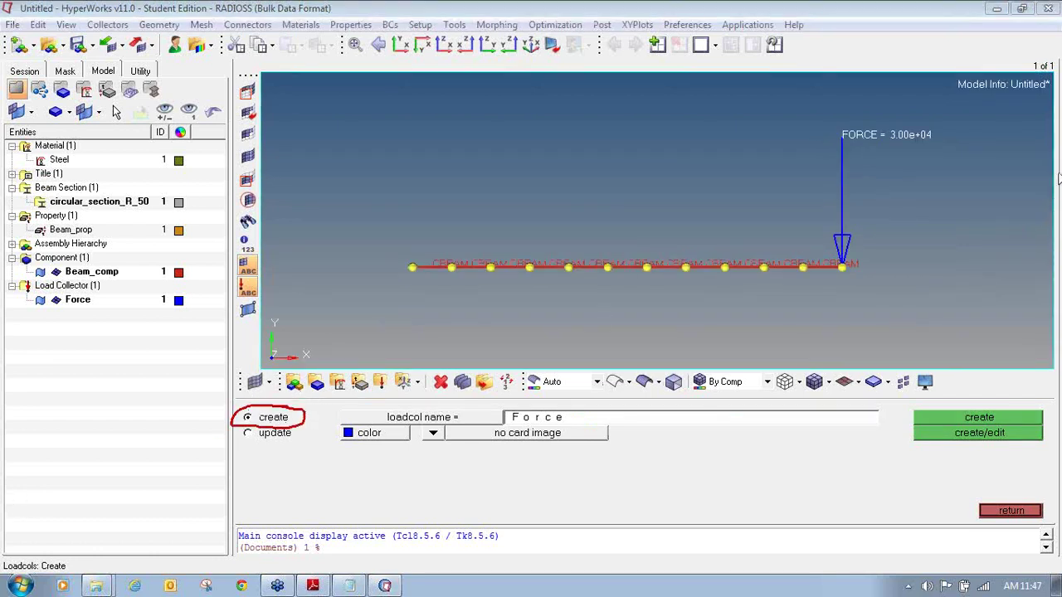
pyautogui.click(510, 417)
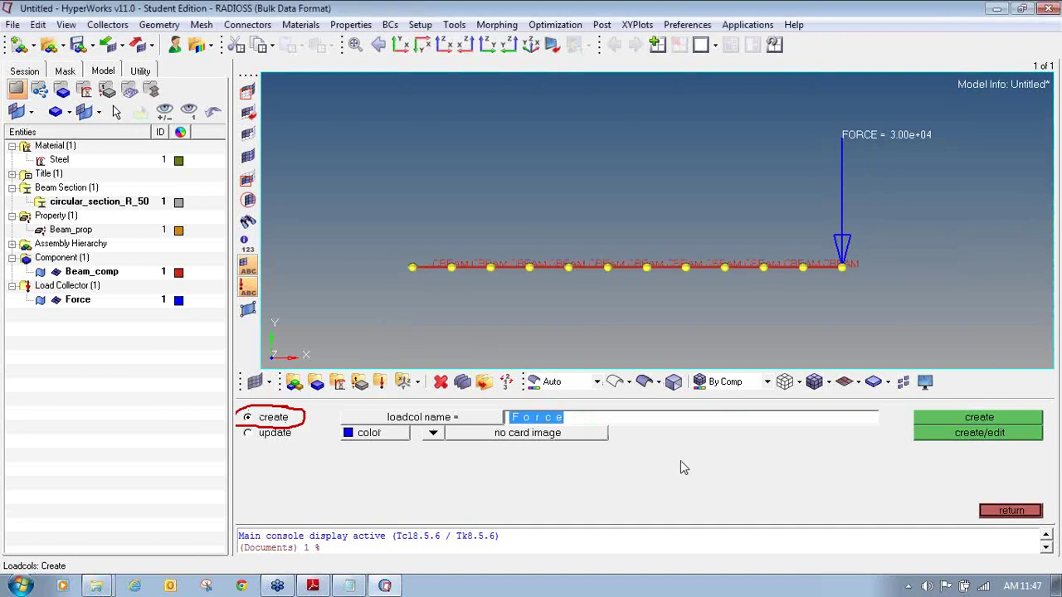
pyautogui.write('c')
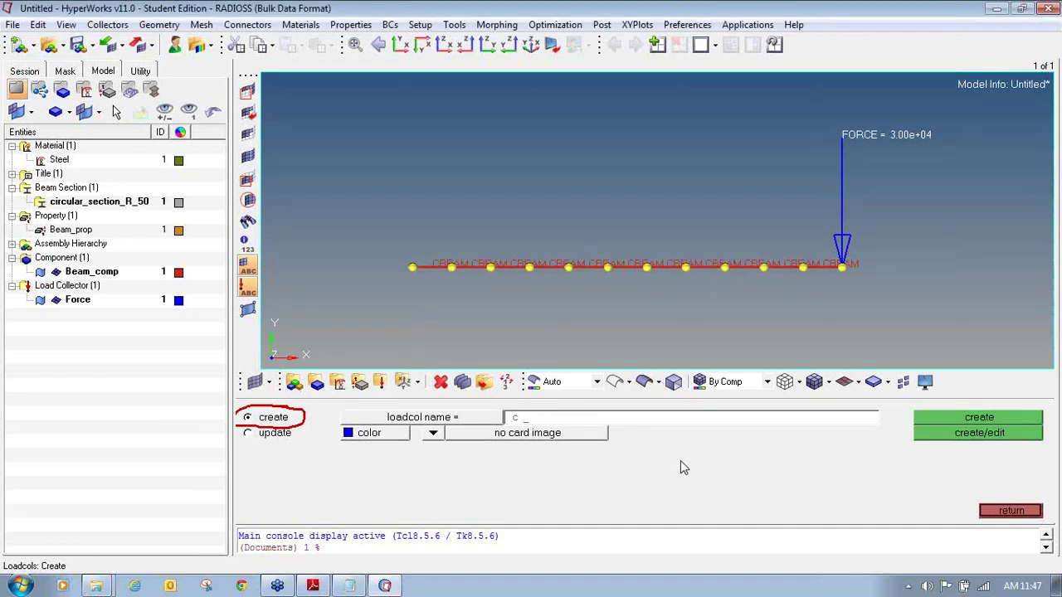
pyautogui.write('SRC')
pyautogui.click(352, 433)
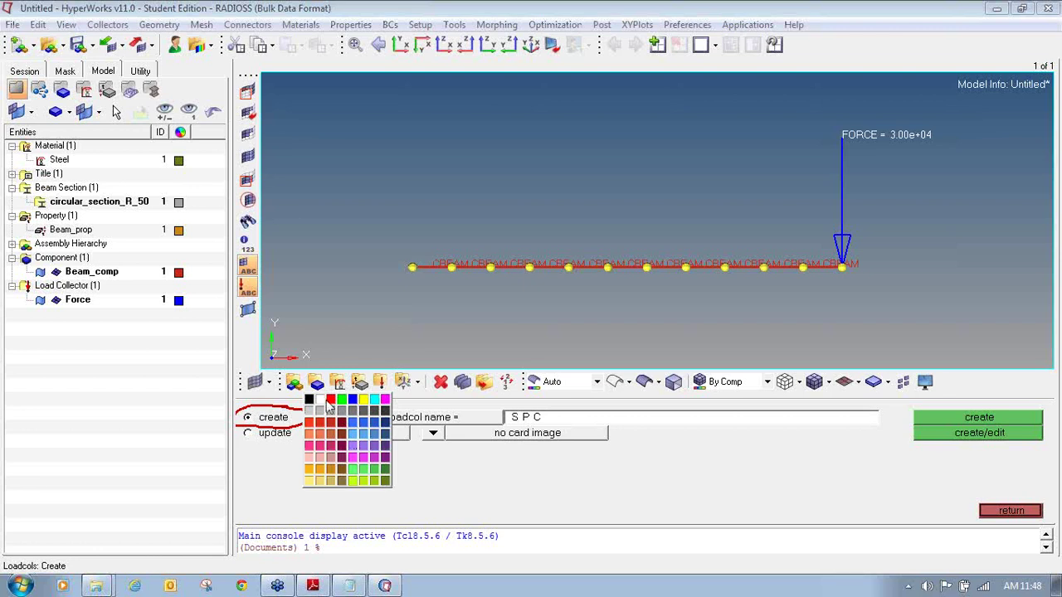
pyautogui.click(371, 408)
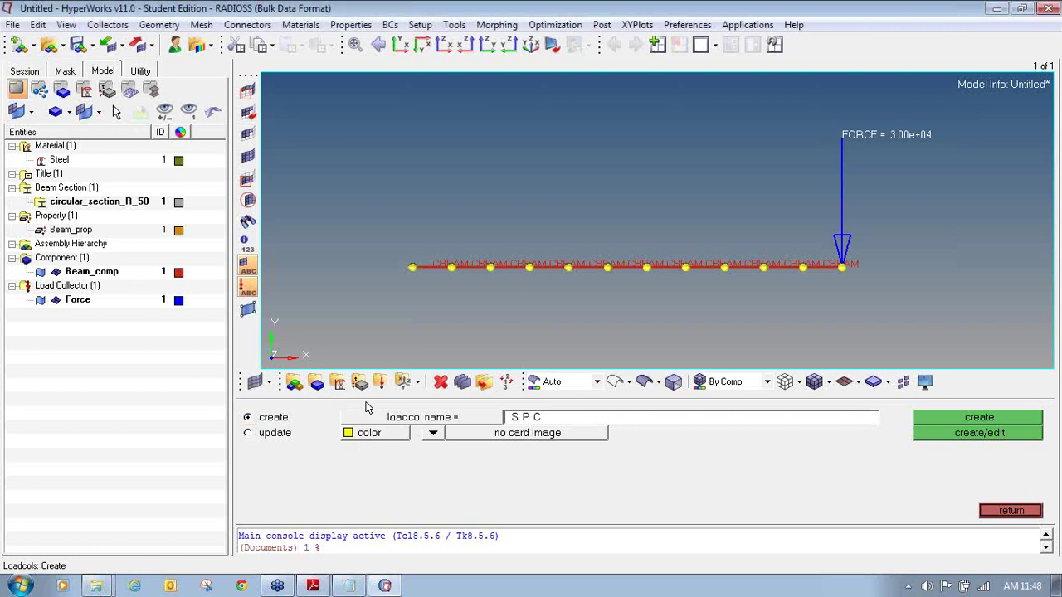
pyautogui.click(369, 433)
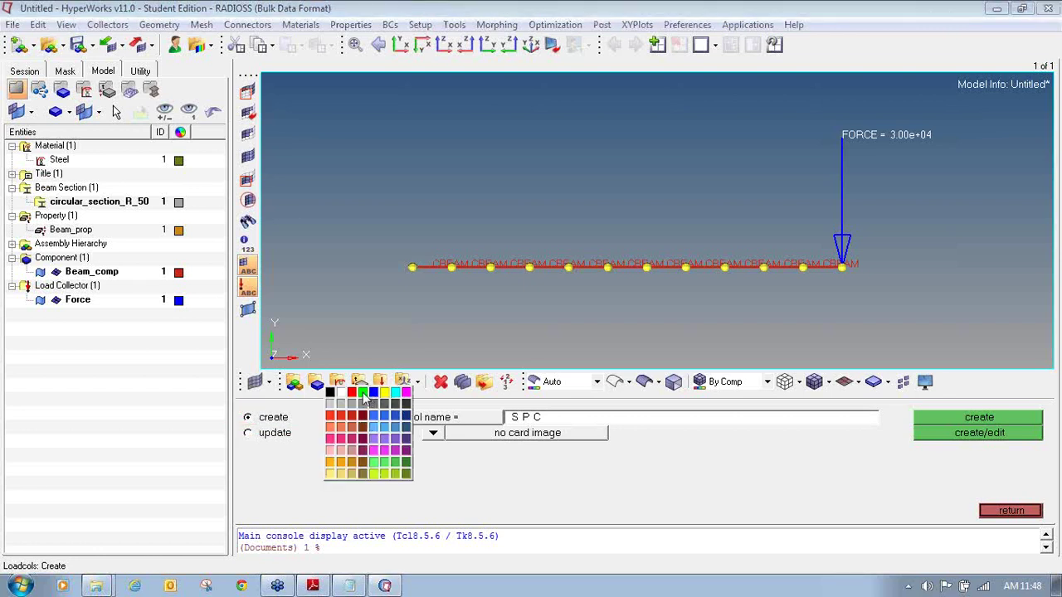
pyautogui.click(363, 393)
pyautogui.click(979, 417)
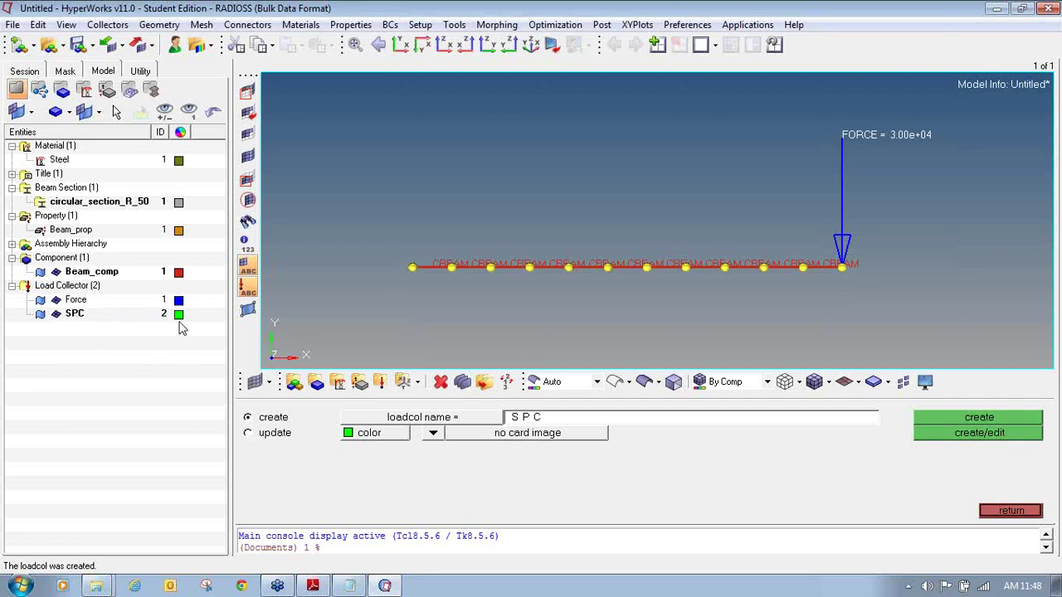
pyautogui.click(1011, 511)
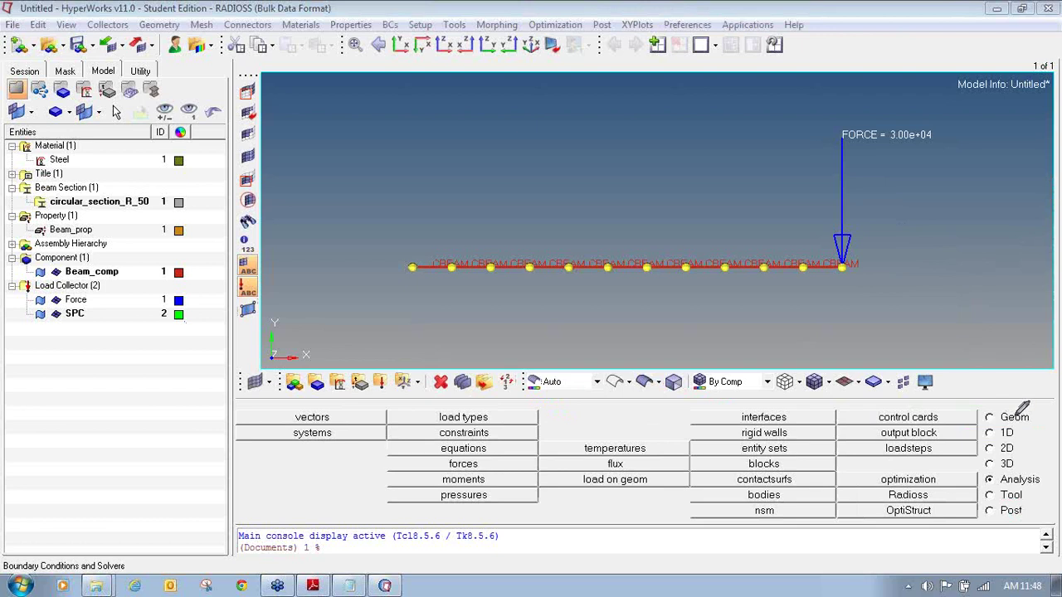
# Start creating constraints on nodes for the SPC load collector
pyautogui.moveTo(1009, 471)
pyautogui.mouseDown()
pyautogui.moveTo(984, 469)
pyautogui.moveTo(982, 484)
pyautogui.moveTo(1050, 487)
pyautogui.moveTo(1048, 471)
pyautogui.moveTo(1009, 470)
pyautogui.mouseUp()
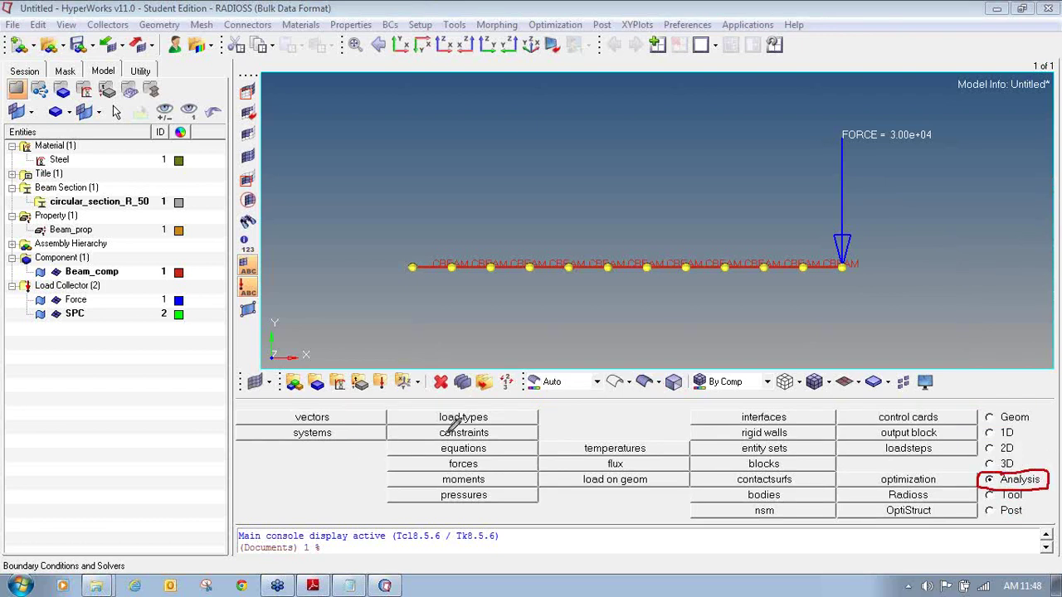
pyautogui.moveTo(443, 423)
pyautogui.mouseDown()
pyautogui.moveTo(391, 424)
pyautogui.moveTo(408, 445)
pyautogui.moveTo(485, 448)
pyautogui.moveTo(535, 436)
pyautogui.moveTo(523, 425)
pyautogui.mouseUp()
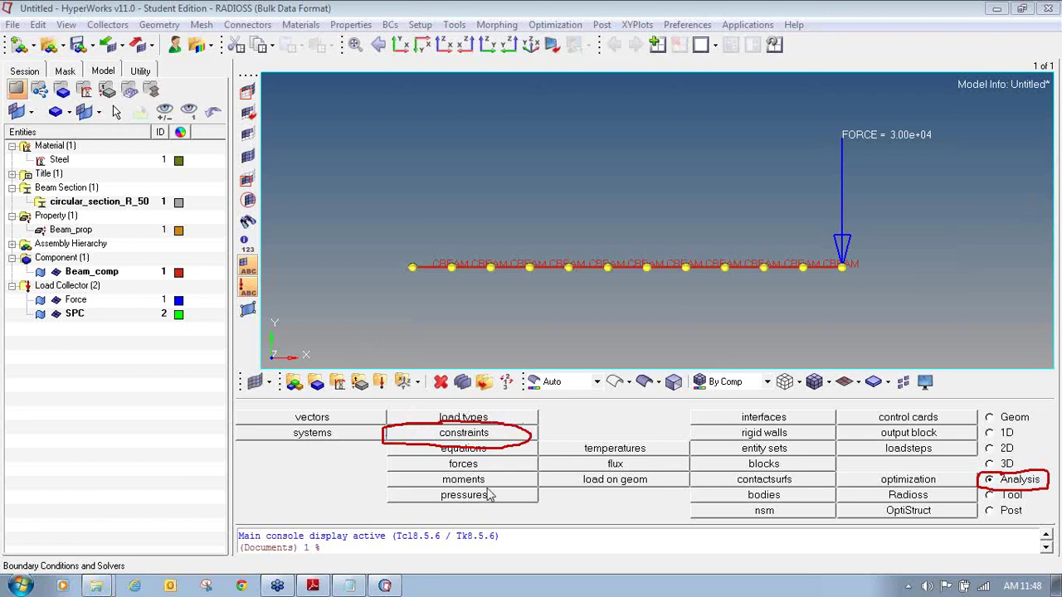
pyautogui.click(452, 433)
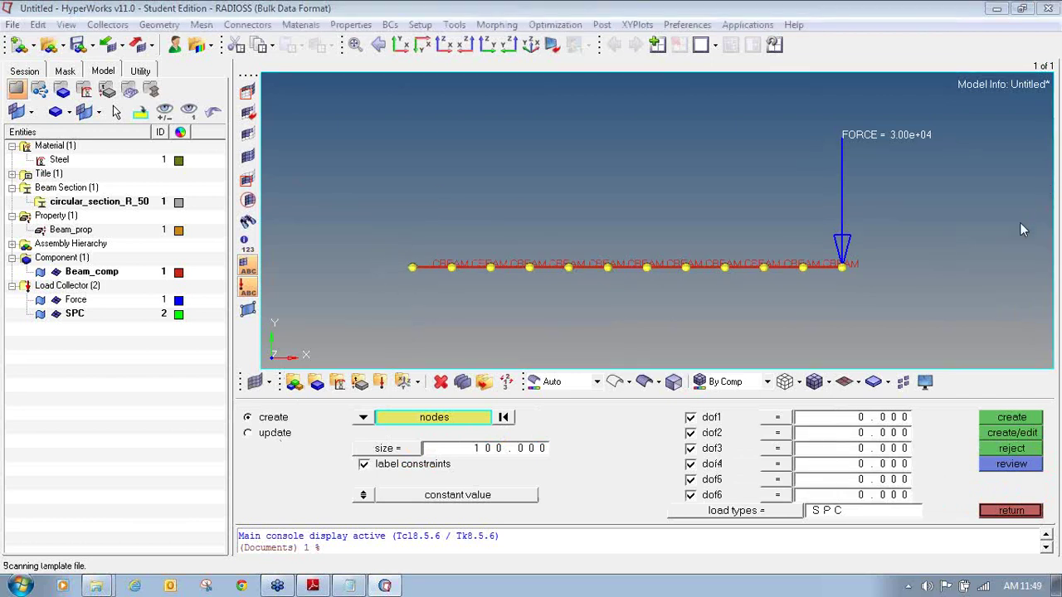
pyautogui.moveTo(270, 406)
pyautogui.mouseDown()
pyautogui.moveTo(244, 407)
pyautogui.moveTo(241, 419)
pyautogui.moveTo(266, 428)
pyautogui.moveTo(294, 410)
pyautogui.moveTo(262, 403)
pyautogui.mouseUp()
pyautogui.moveTo(383, 402)
pyautogui.mouseDown()
pyautogui.moveTo(366, 402)
pyautogui.moveTo(345, 436)
pyautogui.moveTo(535, 425)
pyautogui.moveTo(489, 396)
pyautogui.moveTo(373, 399)
pyautogui.mouseUp()
pyautogui.moveTo(387, 436)
pyautogui.mouseDown()
pyautogui.moveTo(368, 470)
pyautogui.moveTo(576, 459)
pyautogui.moveTo(583, 447)
pyautogui.moveTo(435, 425)
pyautogui.mouseUp()
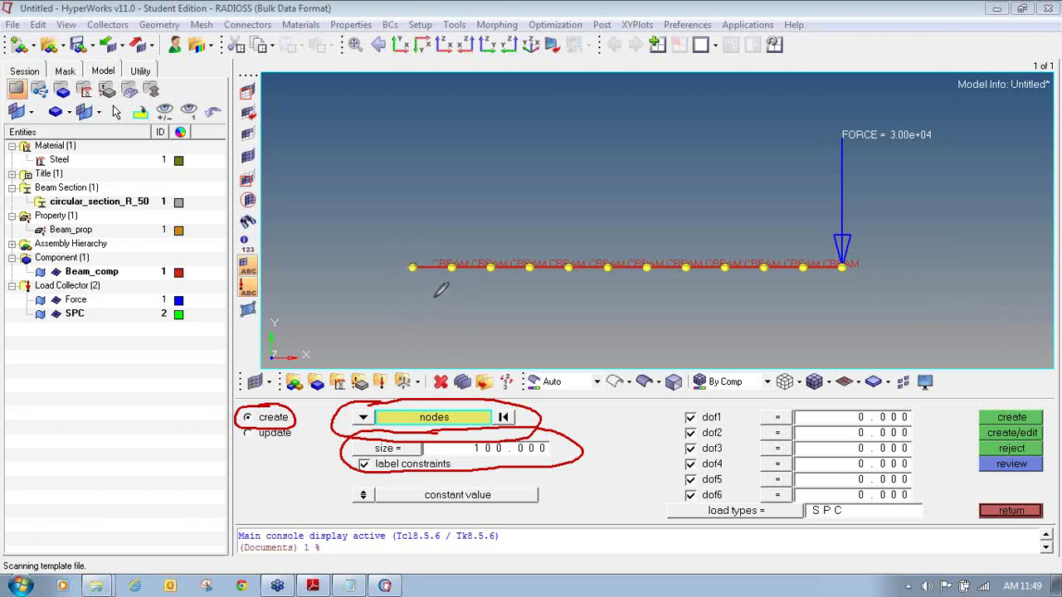
pyautogui.moveTo(656, 421)
pyautogui.mouseDown()
pyautogui.moveTo(685, 447)
pyautogui.moveTo(682, 496)
pyautogui.mouseUp()
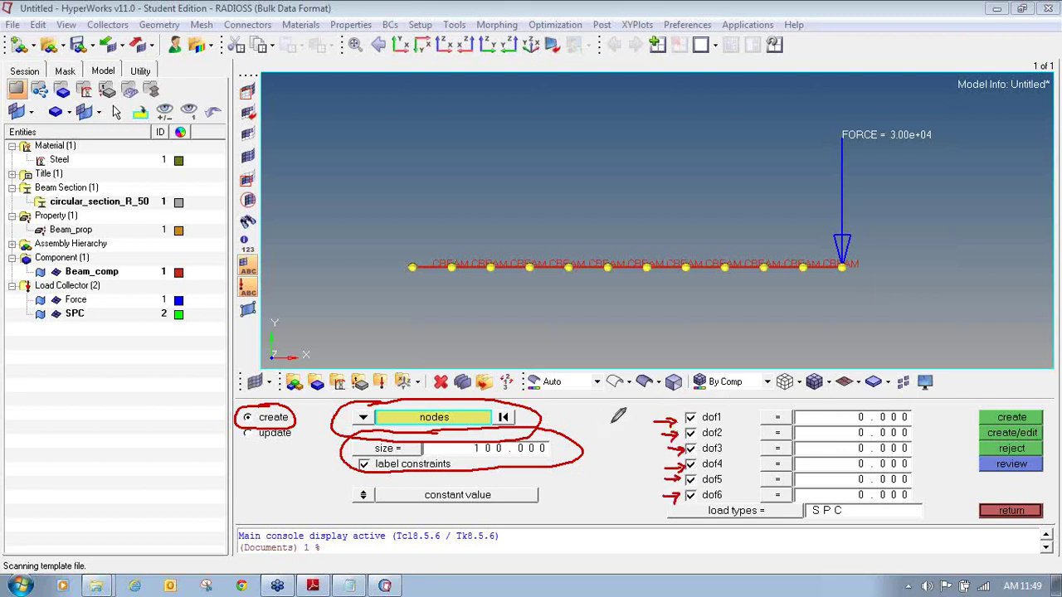
pyautogui.moveTo(628, 422)
pyautogui.mouseDown()
pyautogui.moveTo(651, 445)
pyautogui.moveTo(658, 430)
pyautogui.moveTo(640, 454)
pyautogui.moveTo(666, 459)
pyautogui.mouseUp()
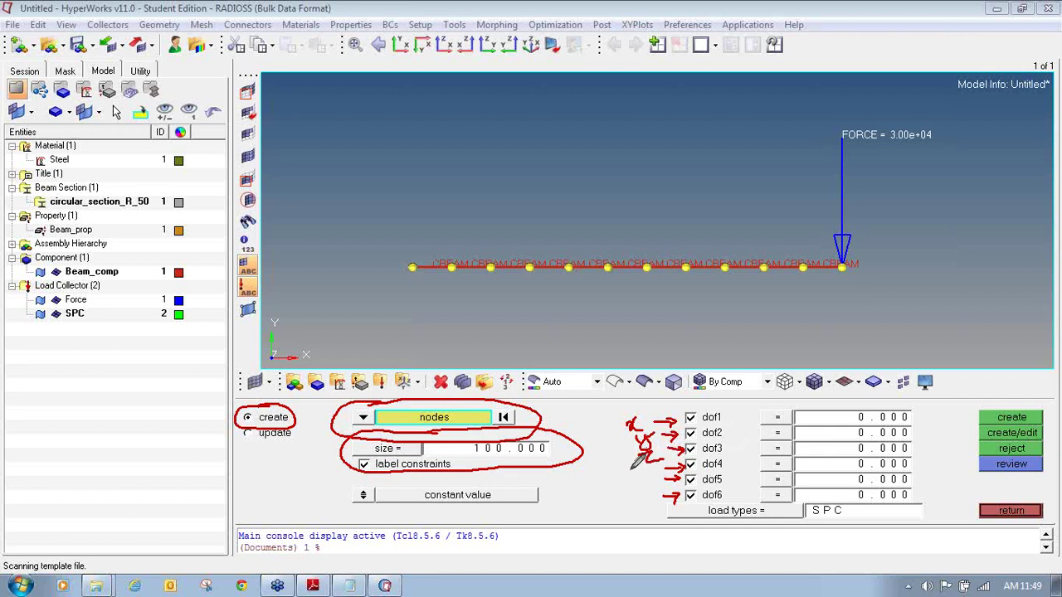
pyautogui.moveTo(642, 461)
pyautogui.mouseDown()
pyautogui.moveTo(626, 469)
pyautogui.moveTo(646, 468)
pyautogui.moveTo(652, 488)
pyautogui.moveTo(668, 470)
pyautogui.moveTo(646, 499)
pyautogui.moveTo(657, 497)
pyautogui.mouseUp()
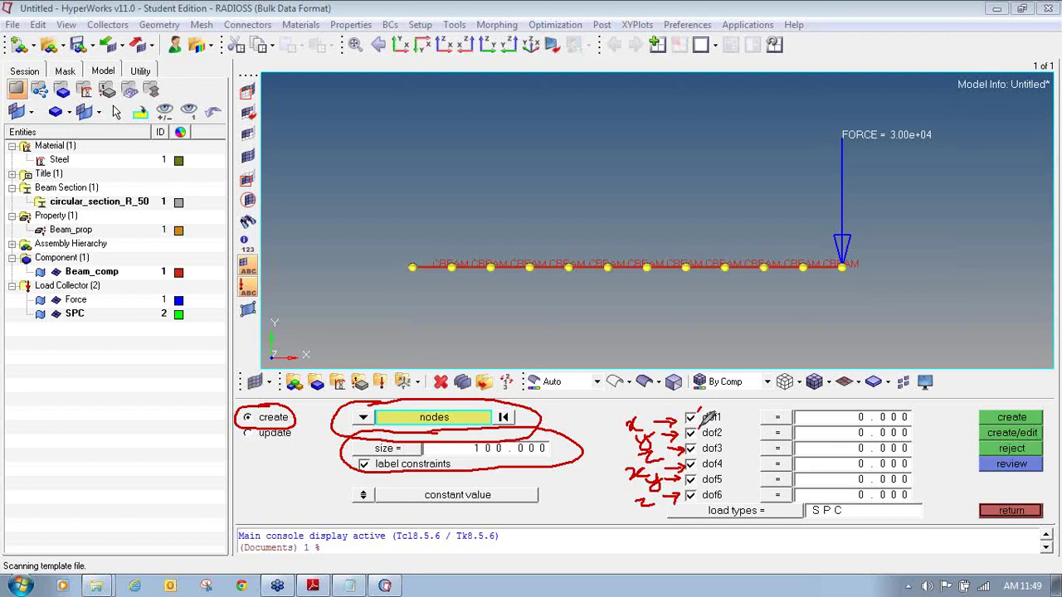
pyautogui.moveTo(695, 432); pyautogui.dragTo(700, 488)
pyautogui.moveTo(696, 417); pyautogui.dragTo(699, 410)
# Try switching off the dof1 to dof6 constraint directions and enable all six again
pyautogui.click(691, 417)
pyautogui.click(691, 432)
pyautogui.click(691, 448)
pyautogui.click(691, 464)
pyautogui.press('Escape')
pyautogui.click(691, 495)
pyautogui.click(691, 480)
pyautogui.click(691, 495)
pyautogui.click(692, 480)
pyautogui.click(691, 464)
pyautogui.click(691, 448)
pyautogui.click(691, 432)
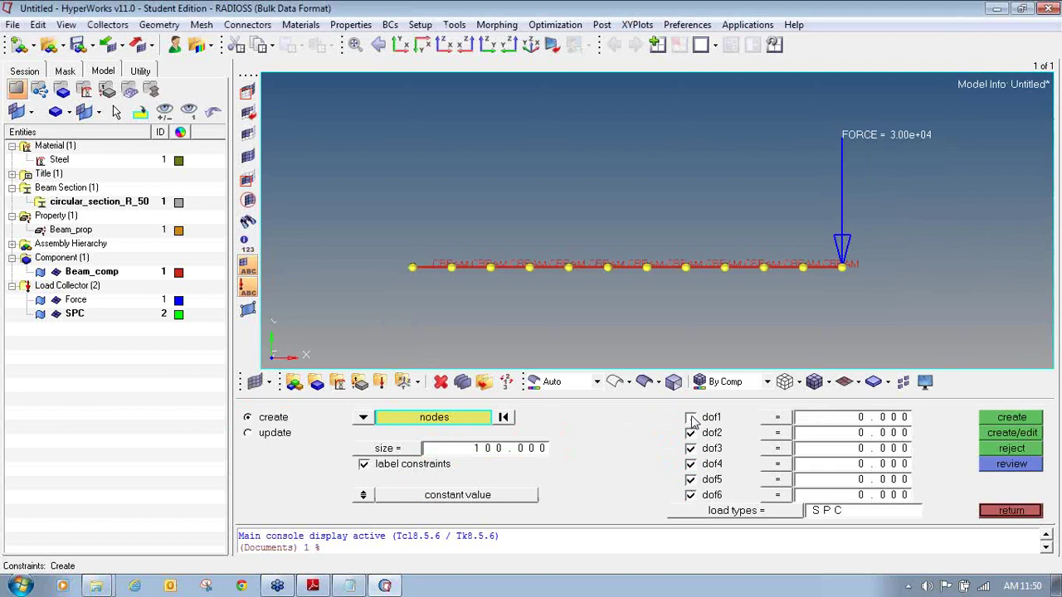
pyautogui.click(691, 418)
# Constrain dof1 to dof6 at 0.000 with load type SPC on the beam's end node opposite the force
pyautogui.click(412, 268)
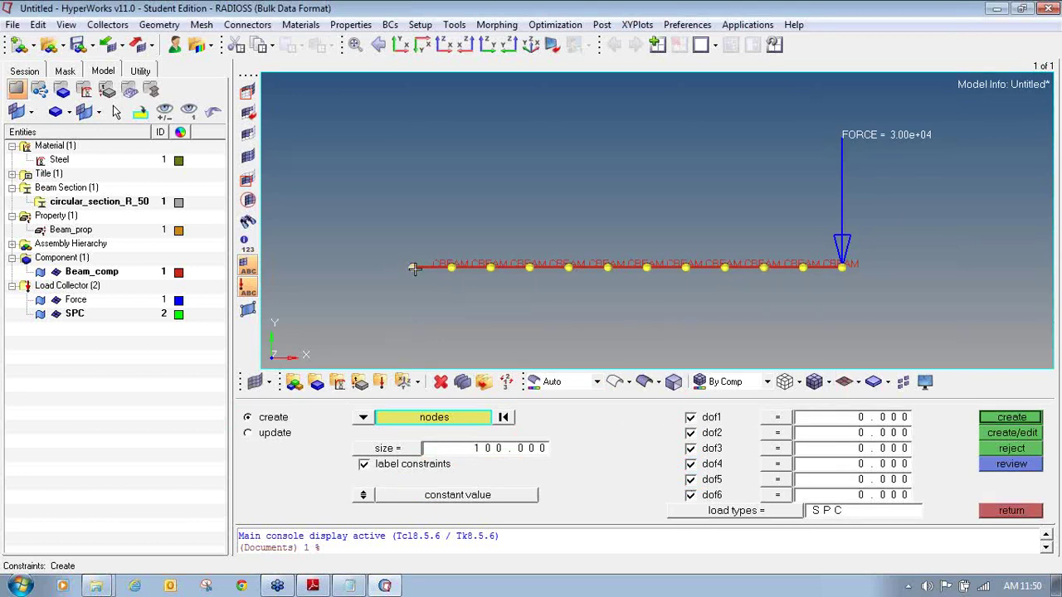
pyautogui.click(1017, 419)
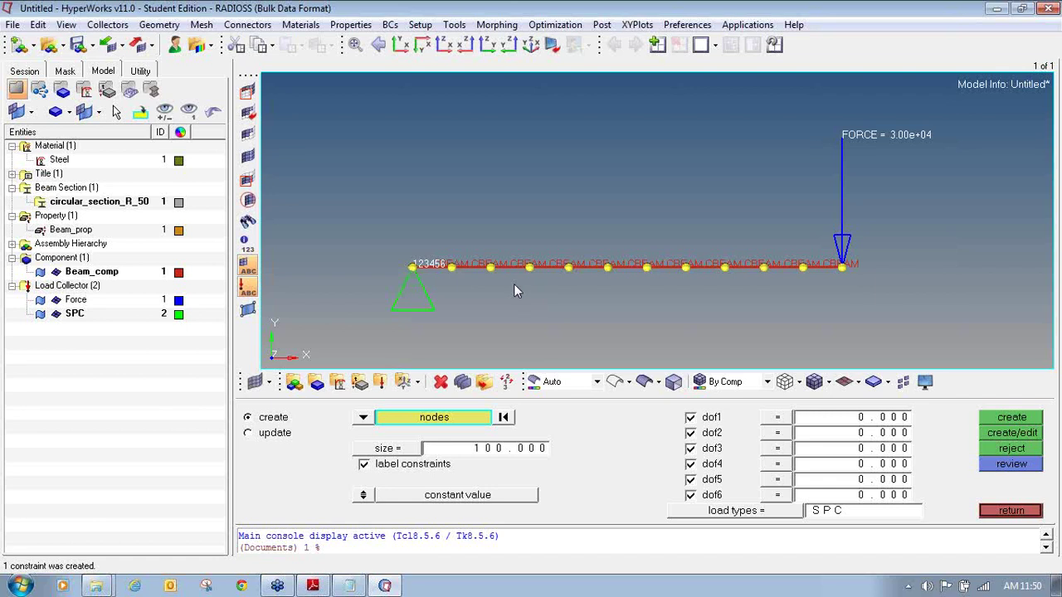
# Switch to the Notepad checklist, mark the Component Collector and Load Collector as created, and go back to HyperMesh
pyautogui.click(349, 585)
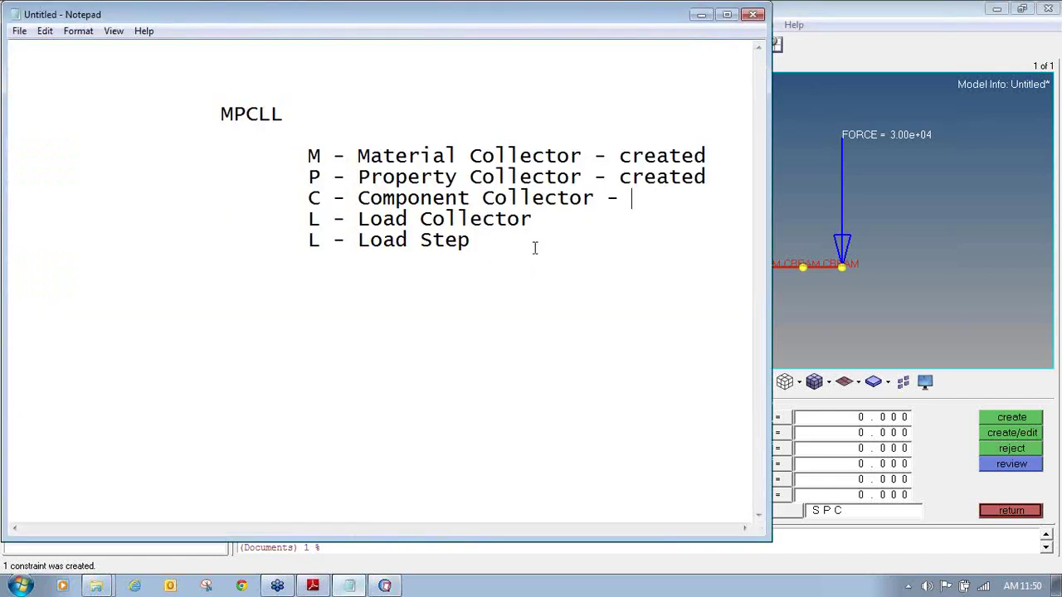
pyautogui.write('created')
pyautogui.press('Down')
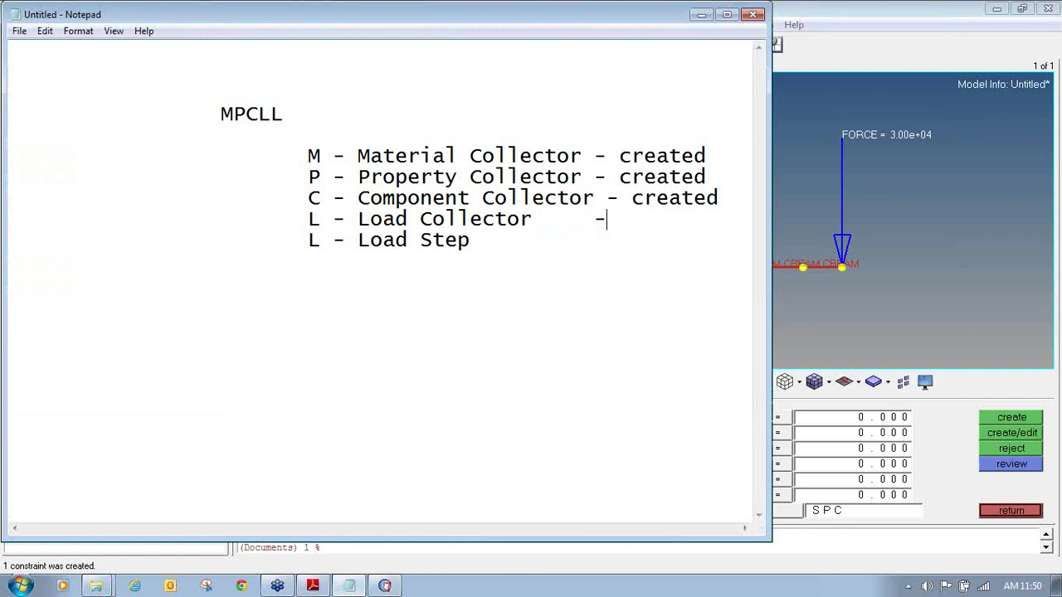
pyautogui.write('created')
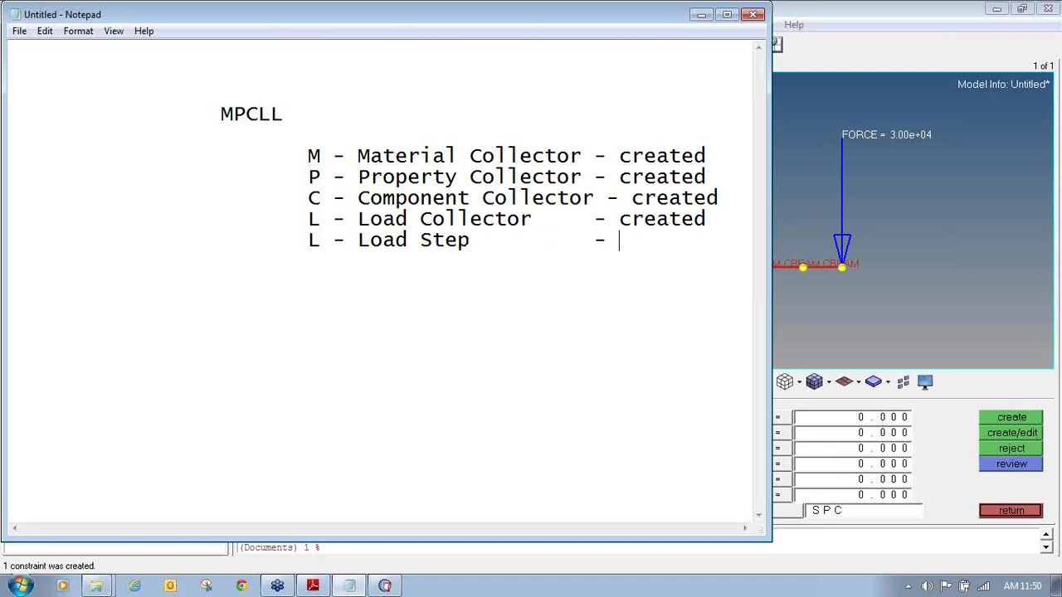
pyautogui.click(844, 6)
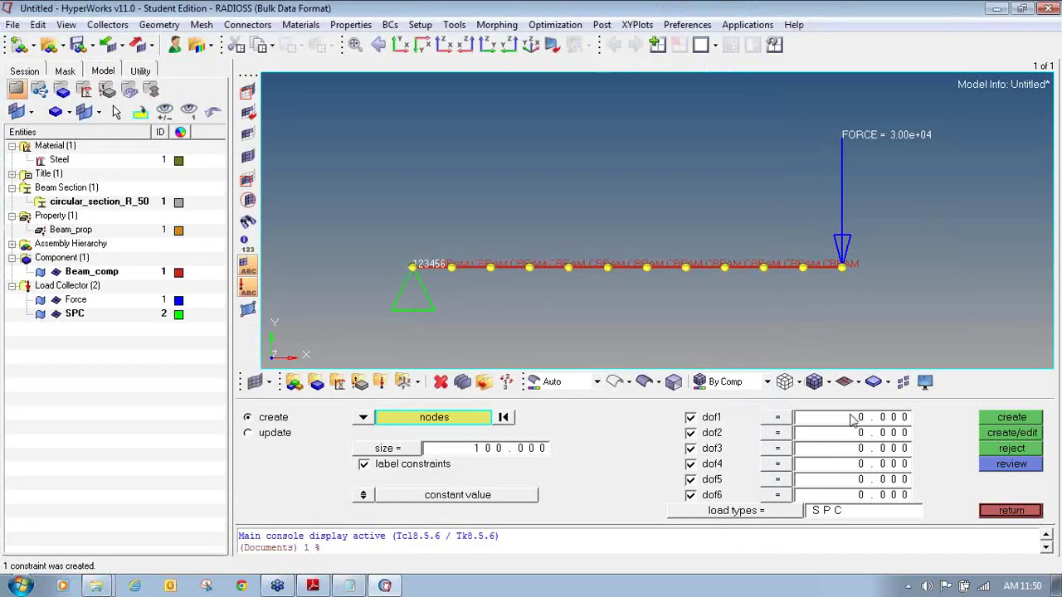
# Leave constraint creation and start defining a load step
pyautogui.click(1010, 510)
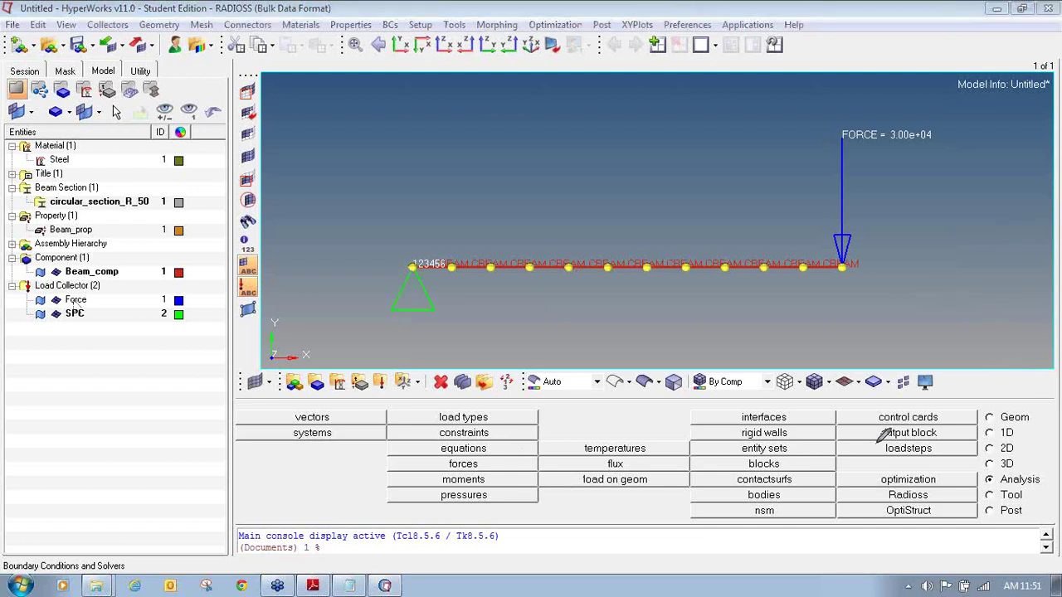
pyautogui.moveTo(865, 439)
pyautogui.mouseDown()
pyautogui.moveTo(836, 444)
pyautogui.moveTo(858, 456)
pyautogui.moveTo(964, 458)
pyautogui.moveTo(981, 448)
pyautogui.moveTo(836, 444)
pyautogui.mouseUp()
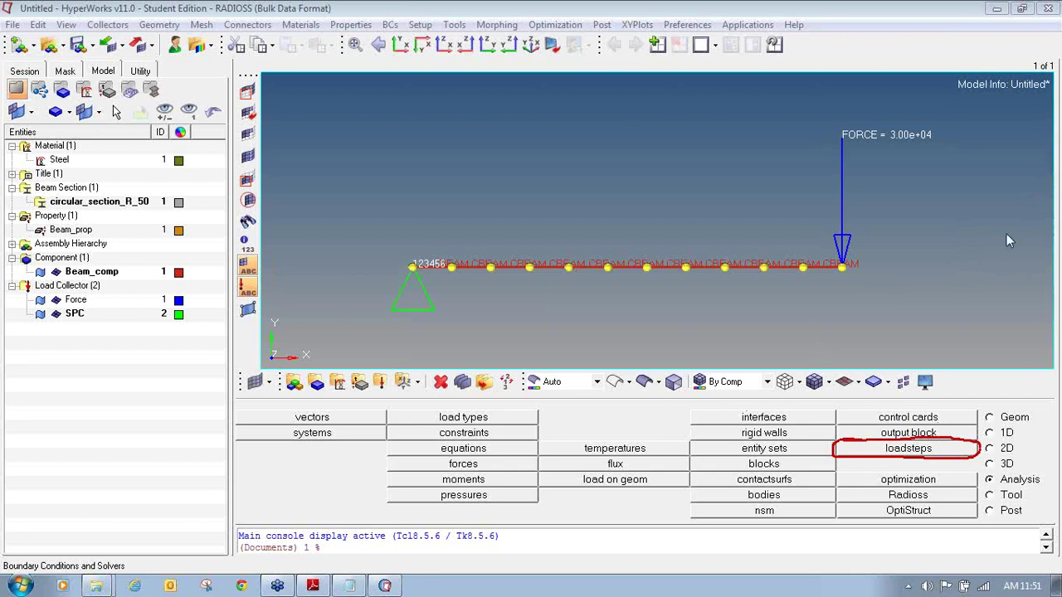
pyautogui.moveTo(1008, 465)
pyautogui.mouseDown()
pyautogui.moveTo(982, 486)
pyautogui.moveTo(1053, 482)
pyautogui.moveTo(1050, 471)
pyautogui.moveTo(996, 466)
pyautogui.mouseUp()
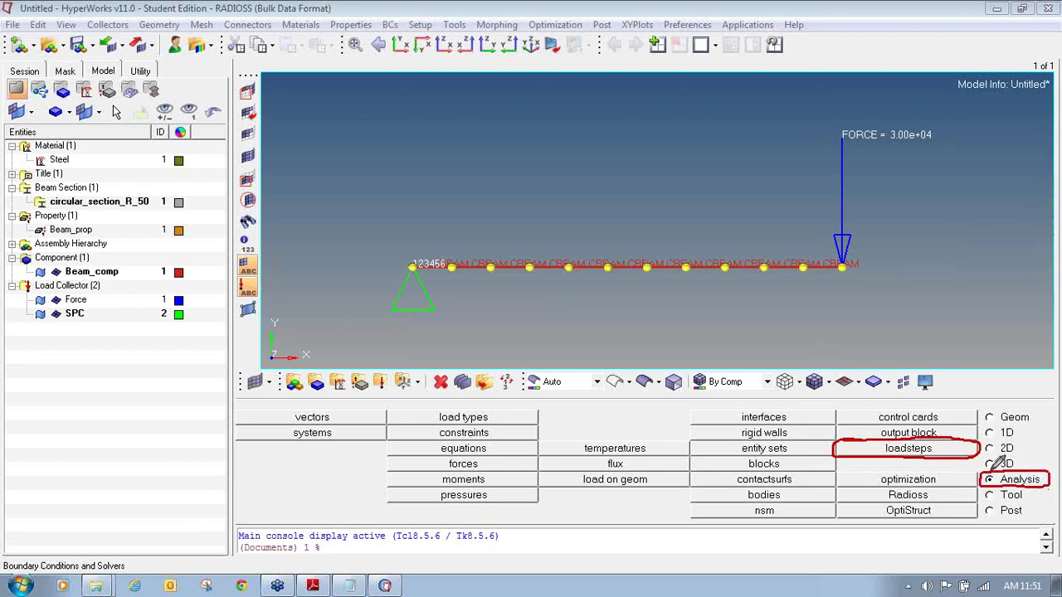
pyautogui.click(896, 449)
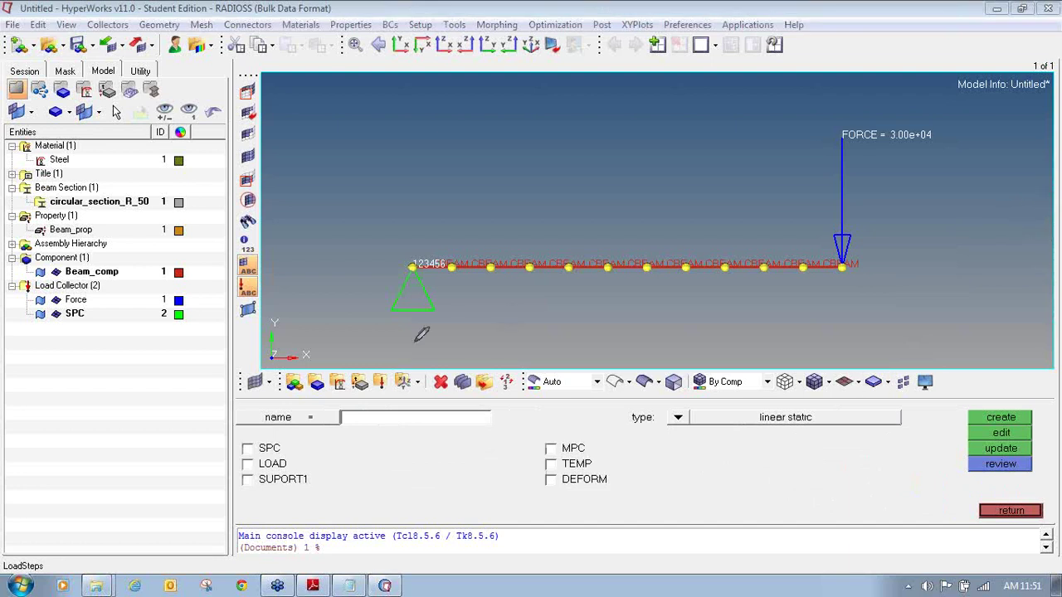
# Review the available load step types and choose linear static for the new load step
pyautogui.moveTo(294, 396)
pyautogui.mouseDown()
pyautogui.moveTo(238, 401)
pyautogui.moveTo(230, 424)
pyautogui.moveTo(511, 424)
pyautogui.moveTo(471, 394)
pyautogui.moveTo(292, 397)
pyautogui.mouseUp()
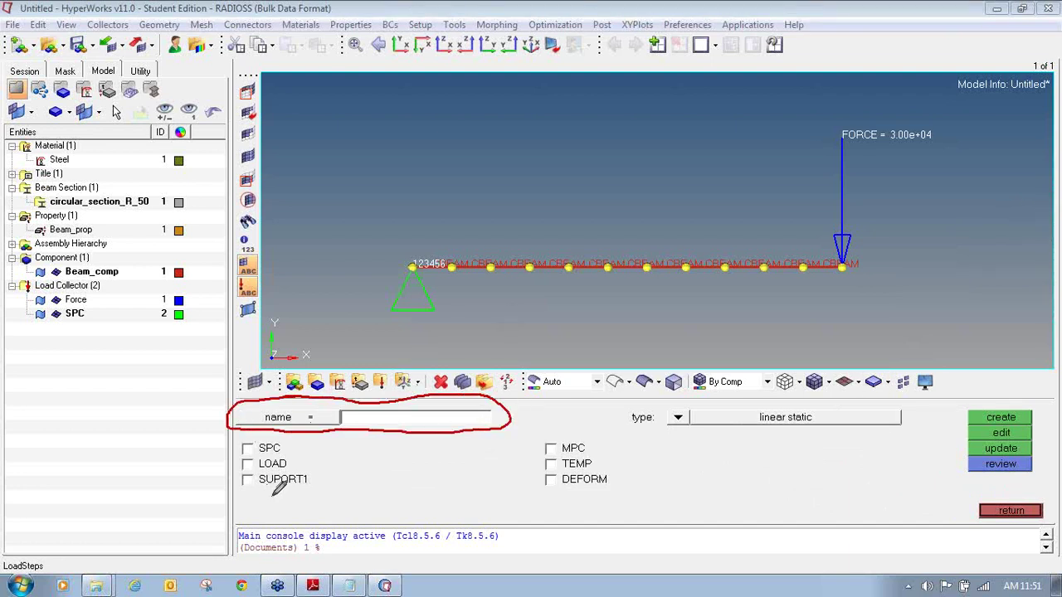
pyautogui.moveTo(680, 397)
pyautogui.mouseDown()
pyautogui.moveTo(654, 439)
pyautogui.moveTo(872, 428)
pyautogui.moveTo(920, 403)
pyautogui.moveTo(660, 395)
pyautogui.moveTo(618, 435)
pyautogui.mouseUp()
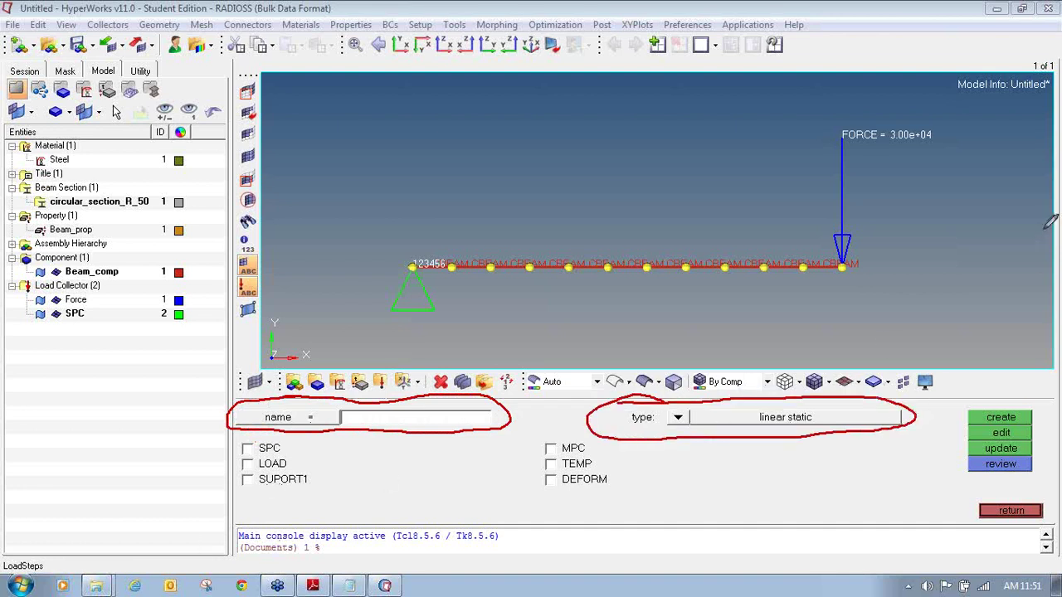
pyautogui.click(676, 419)
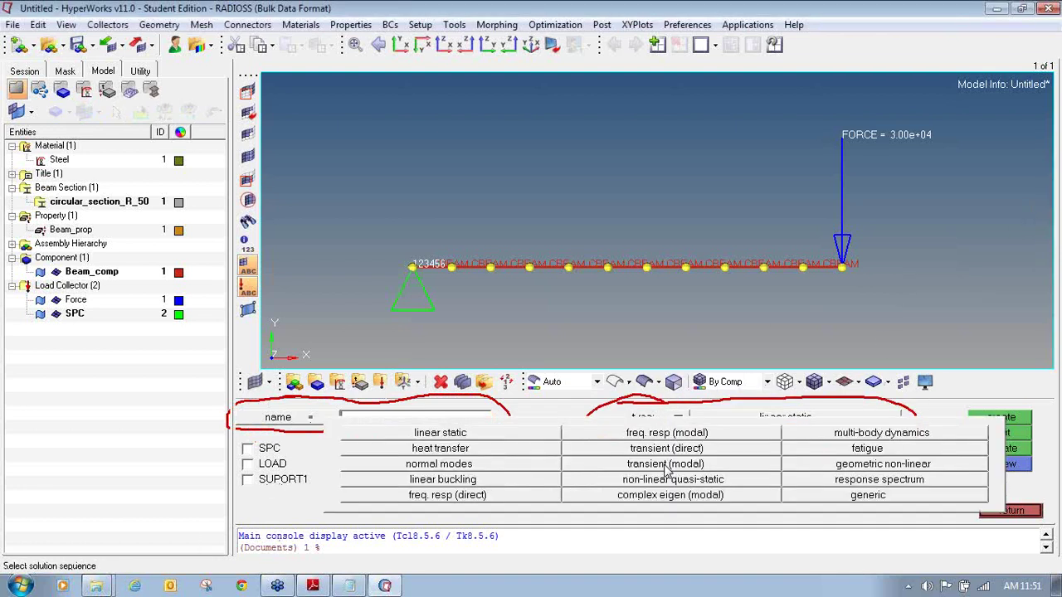
pyautogui.click(523, 437)
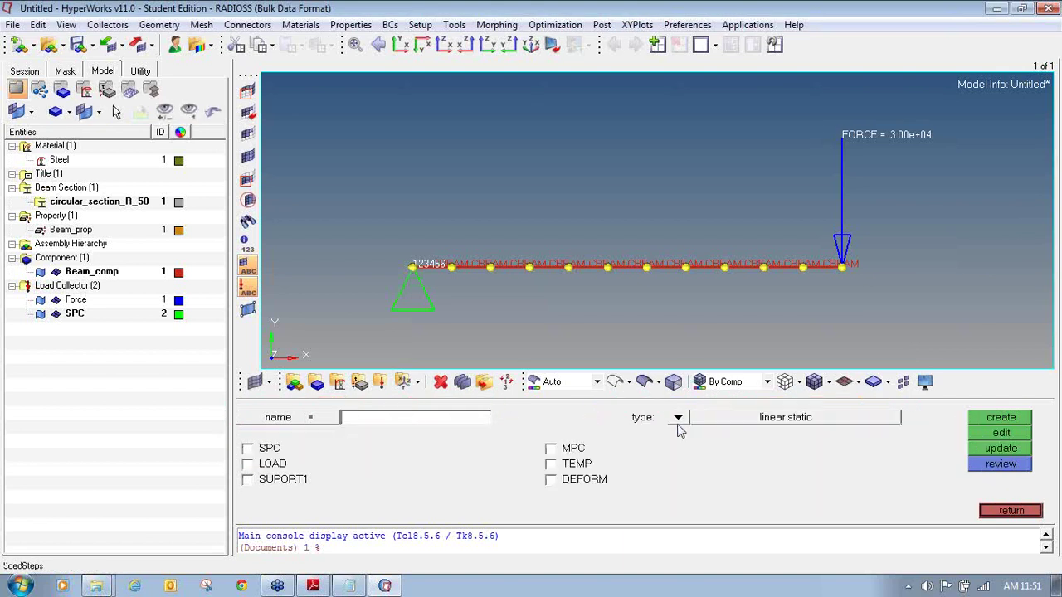
pyautogui.click(678, 418)
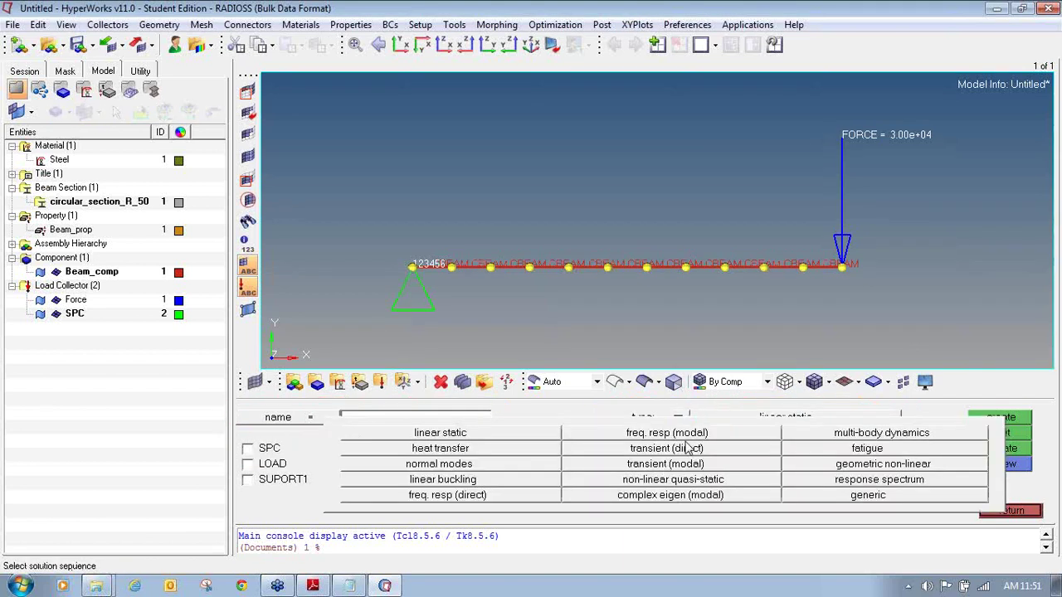
pyautogui.click(482, 435)
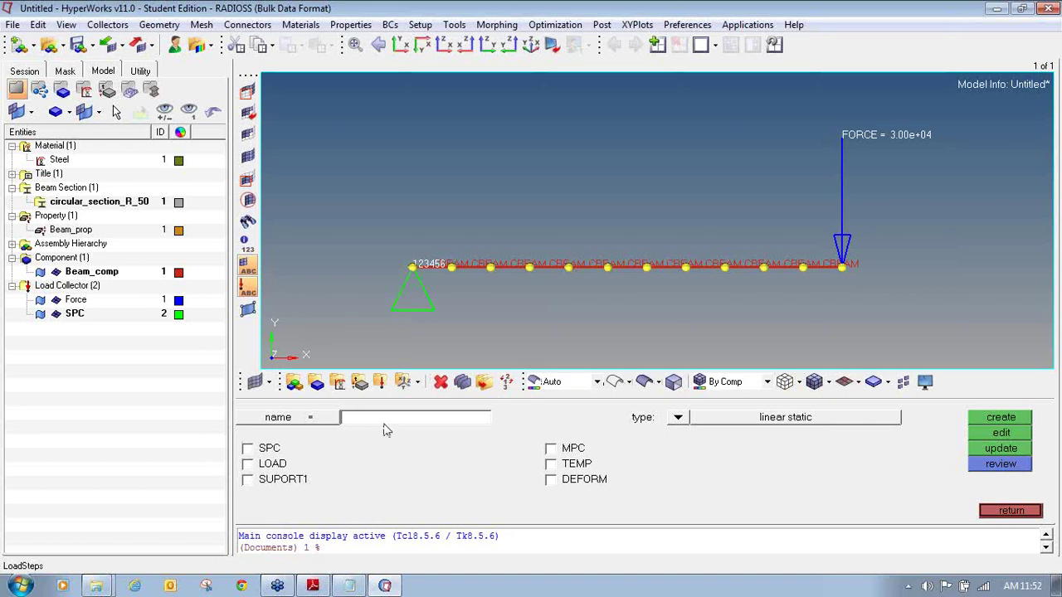
# Enable SPC and LOAD for the load step, assigning the SPC load collector to SPC and the Force load collector to LOAD
pyautogui.click(254, 450)
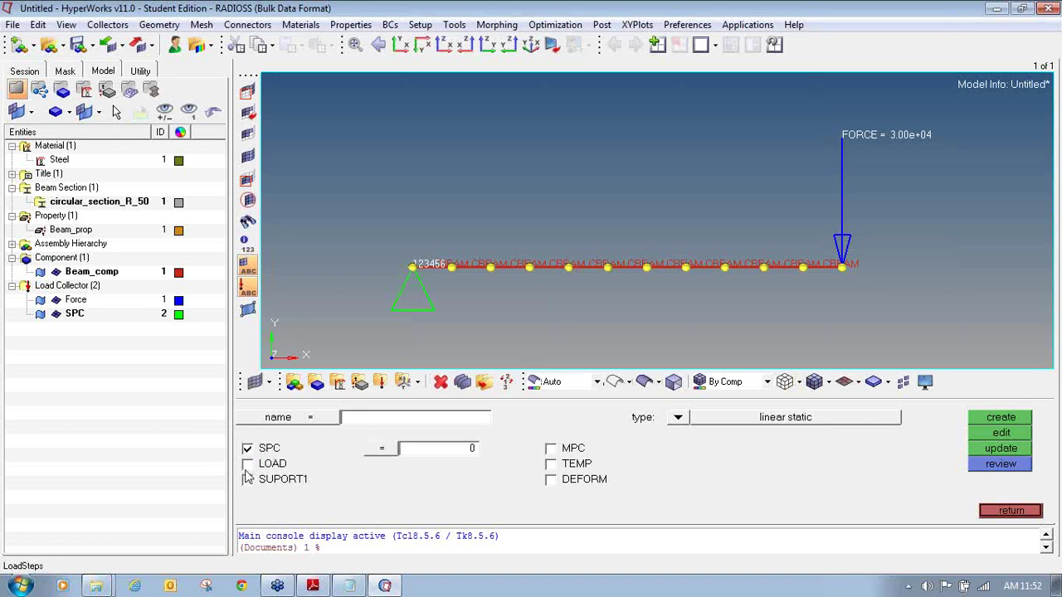
pyautogui.click(249, 469)
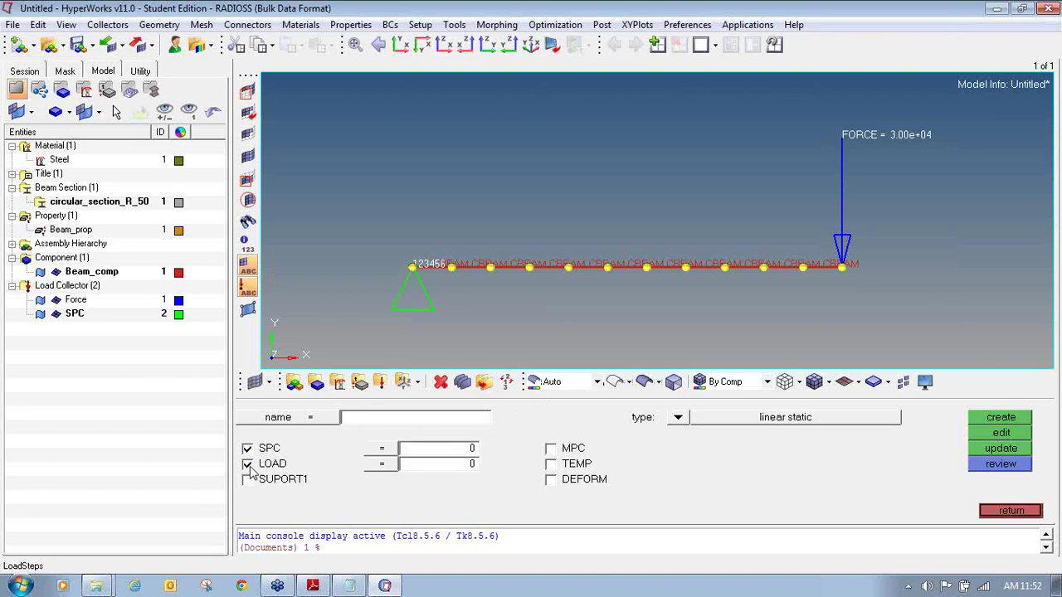
pyautogui.click(394, 453)
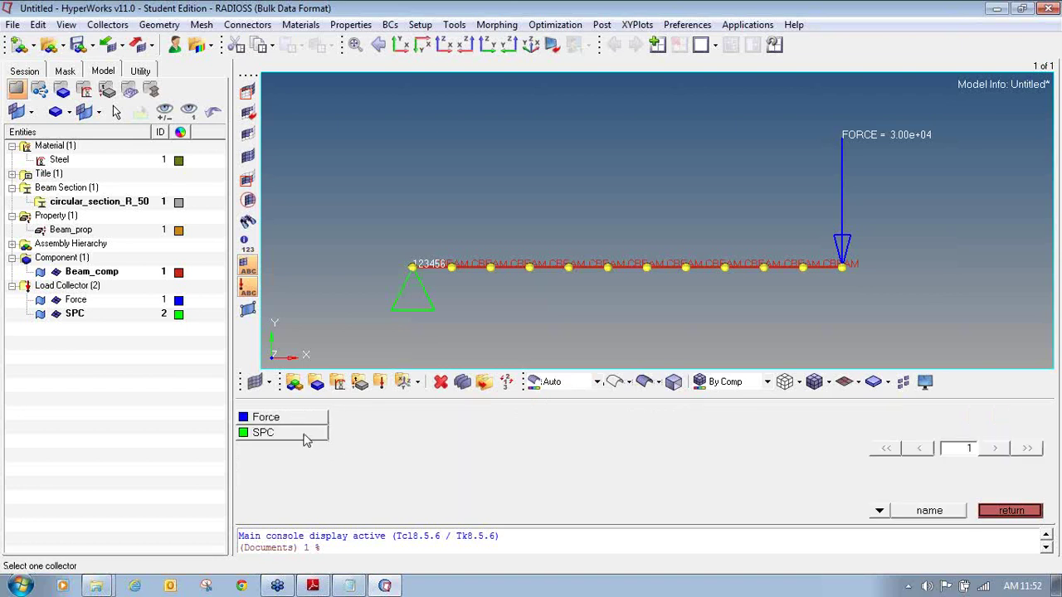
pyautogui.click(305, 440)
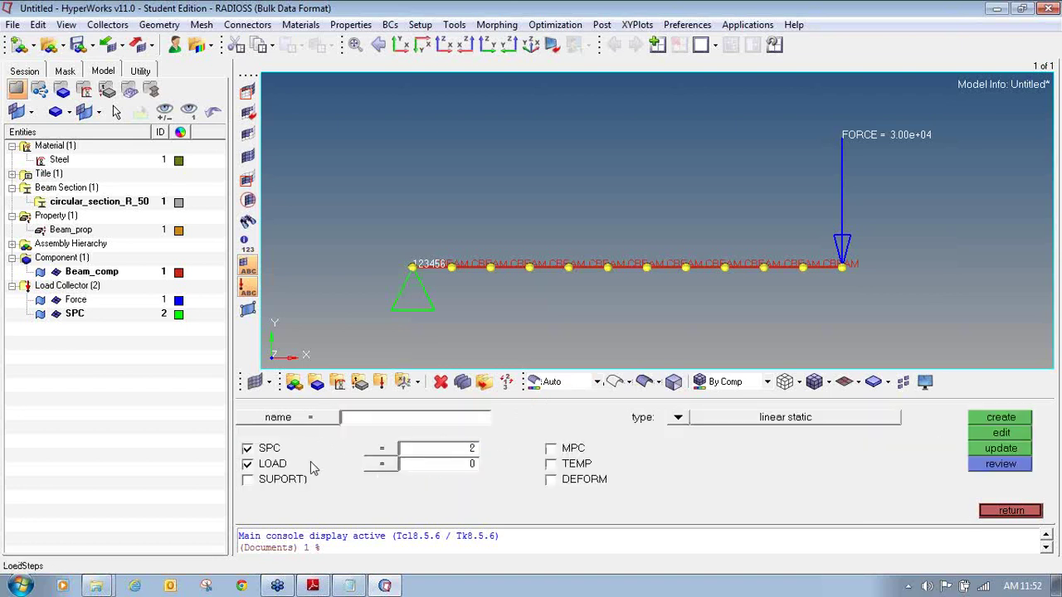
pyautogui.click(398, 466)
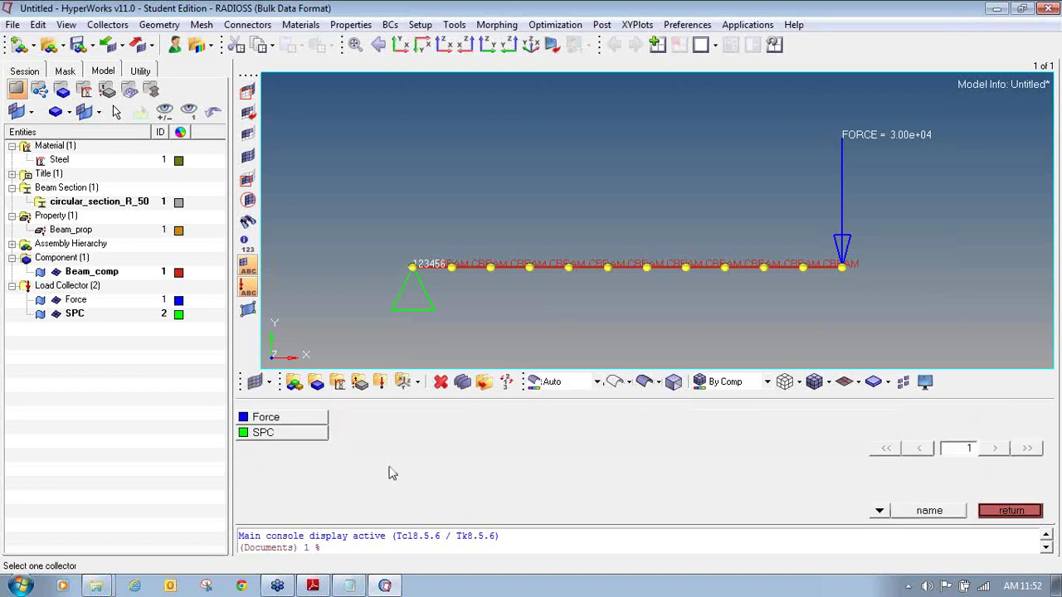
pyautogui.click(308, 422)
# Name the load step Beam_Bending, create it and leave load step definition
pyautogui.click(380, 419)
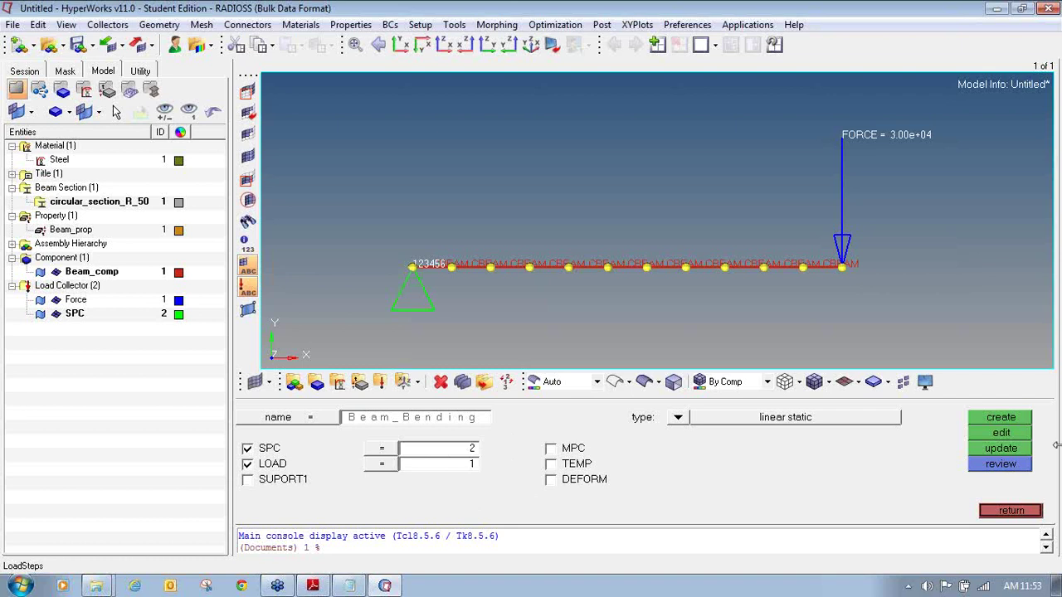
pyautogui.click(1016, 420)
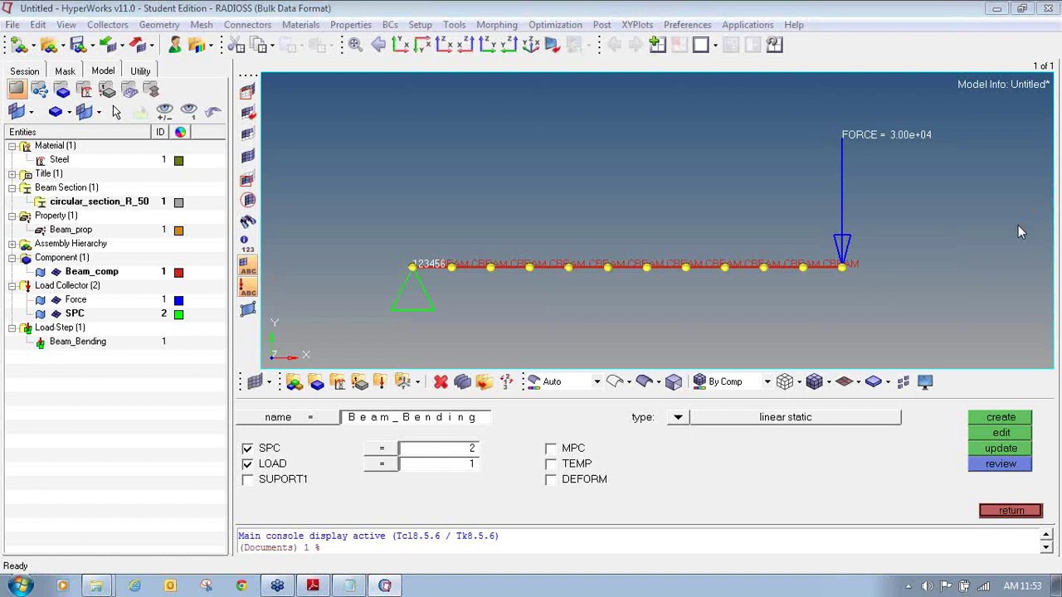
pyautogui.moveTo(7, 322)
pyautogui.mouseDown()
pyautogui.moveTo(37, 352)
pyautogui.moveTo(89, 356)
pyautogui.moveTo(161, 354)
pyautogui.moveTo(181, 333)
pyautogui.moveTo(164, 322)
pyautogui.moveTo(18, 322)
pyautogui.mouseUp()
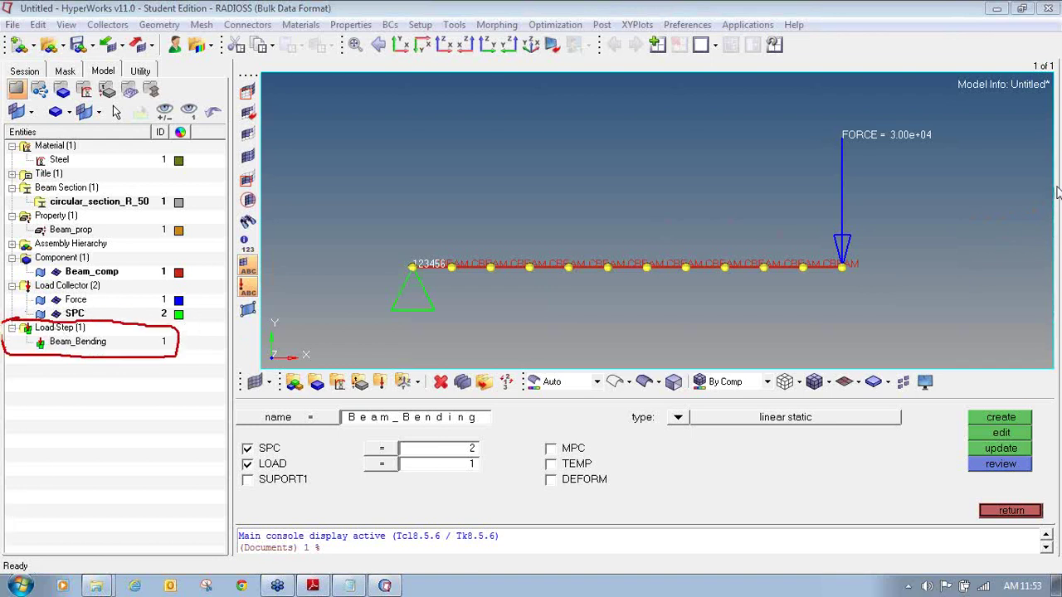
pyautogui.click(1010, 512)
pyautogui.press('Escape')
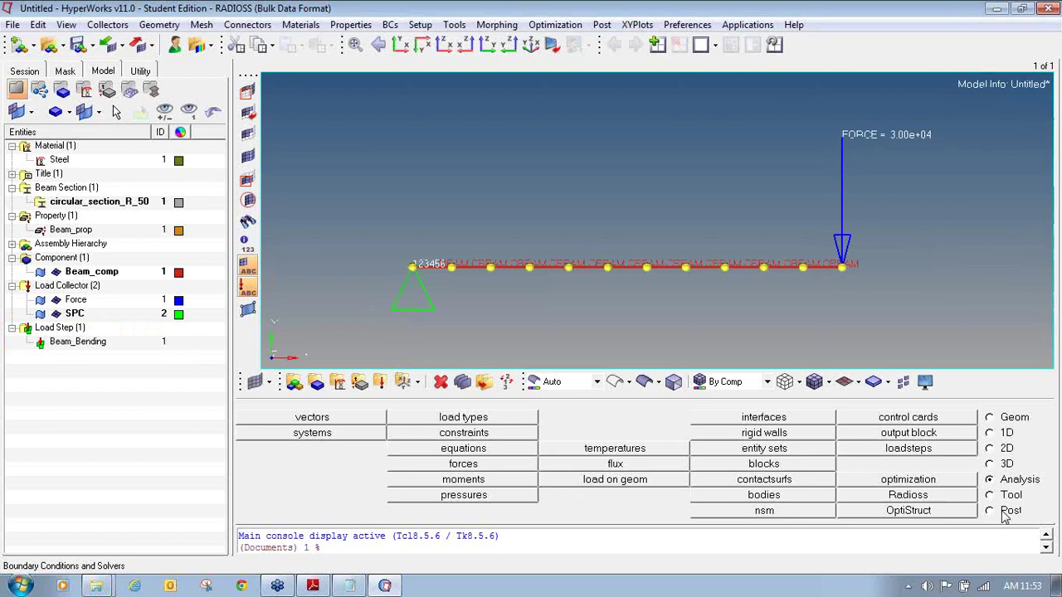
# Switch to the Notepad checklist, mark the Load Step as Created, and go back to HyperMesh
pyautogui.click(349, 586)
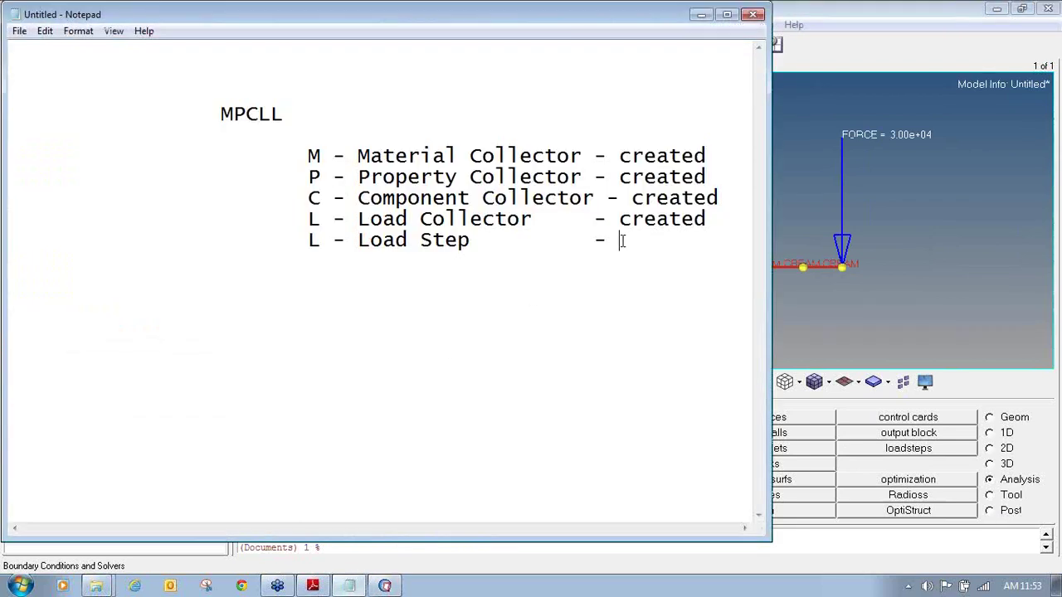
pyautogui.write('Created')
pyautogui.click(867, 7)
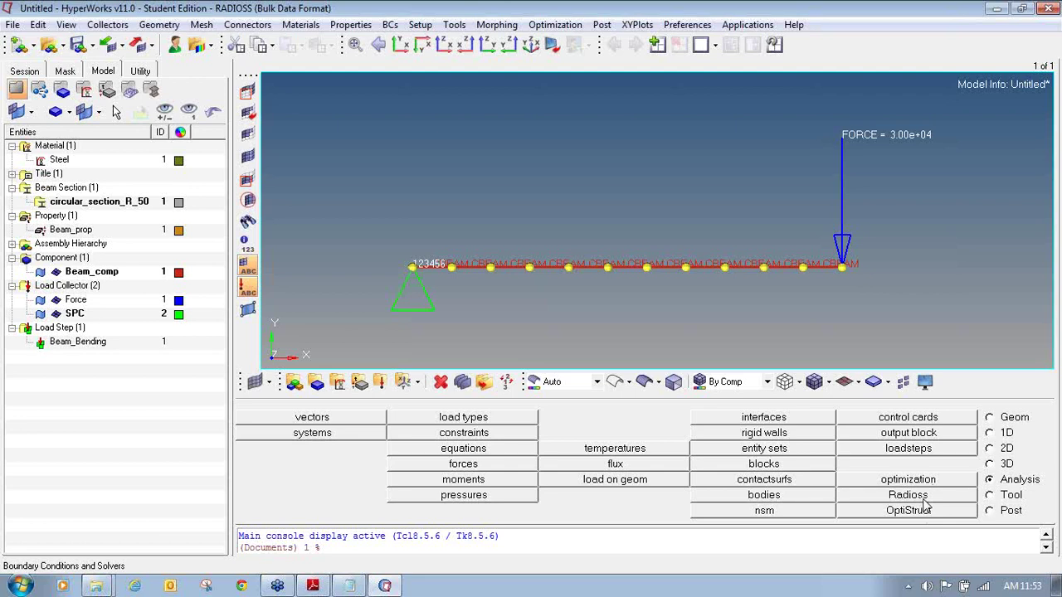
# Save the model as Beam_bending_exercise in HyperMesh binary format in the Desktop's New folder
pyautogui.click(17, 24)
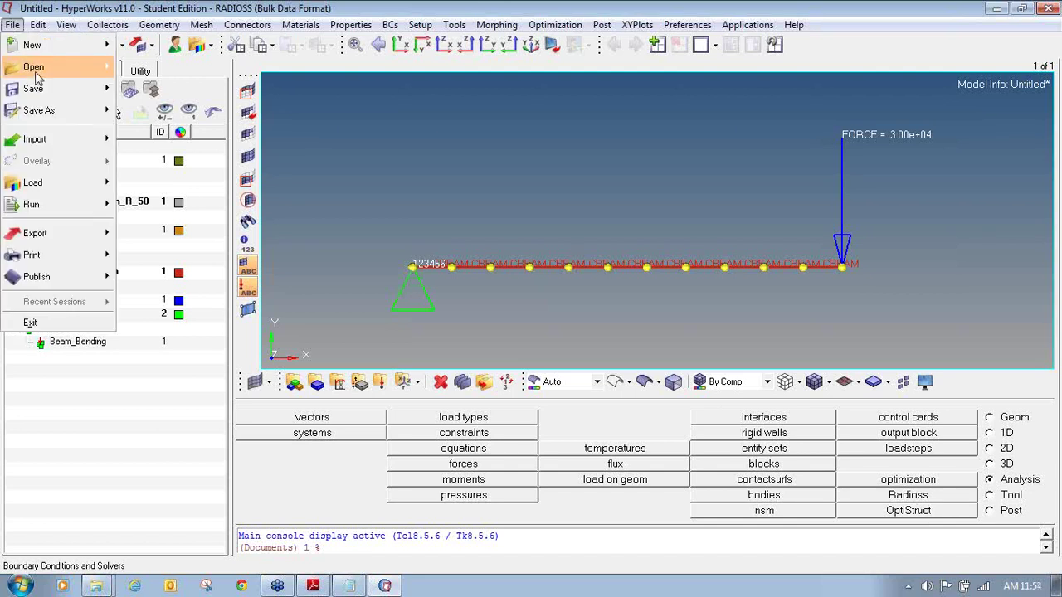
pyautogui.moveTo(66, 112)
pyautogui.click(143, 153)
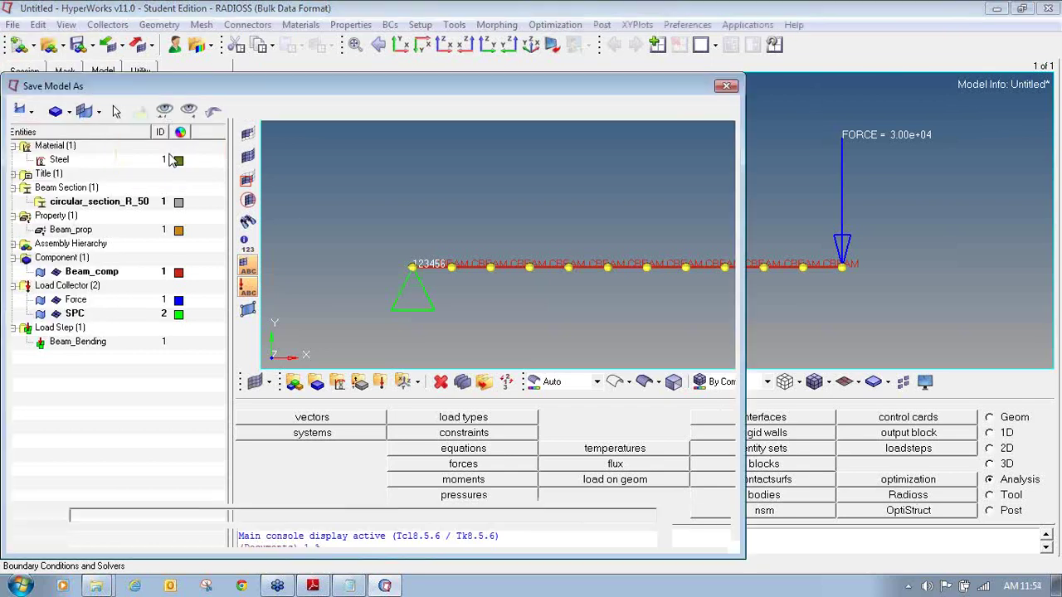
pyautogui.click(212, 107)
pyautogui.click(91, 121)
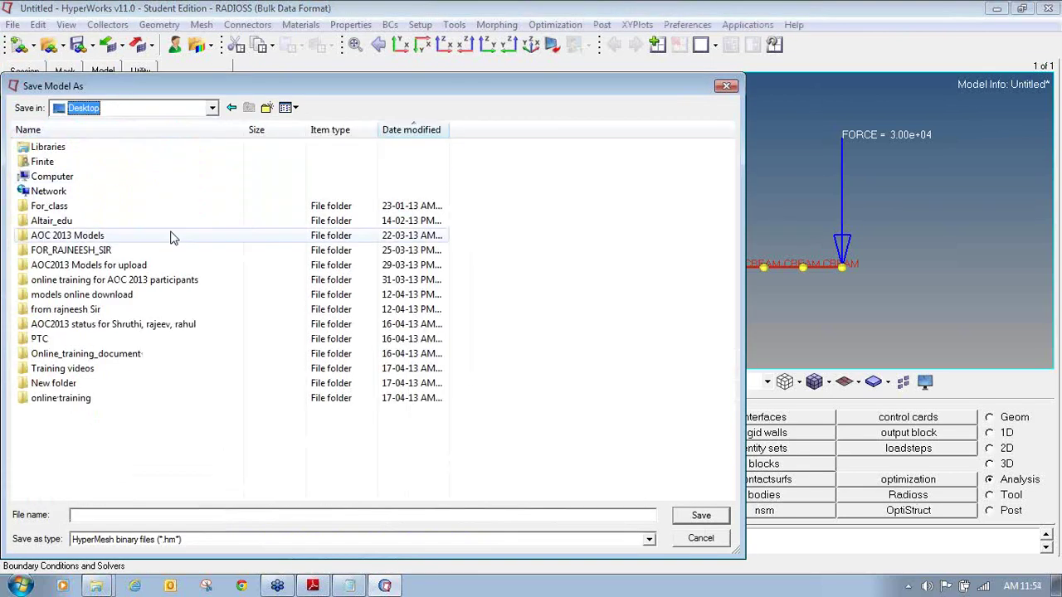
pyautogui.doubleClick(109, 387)
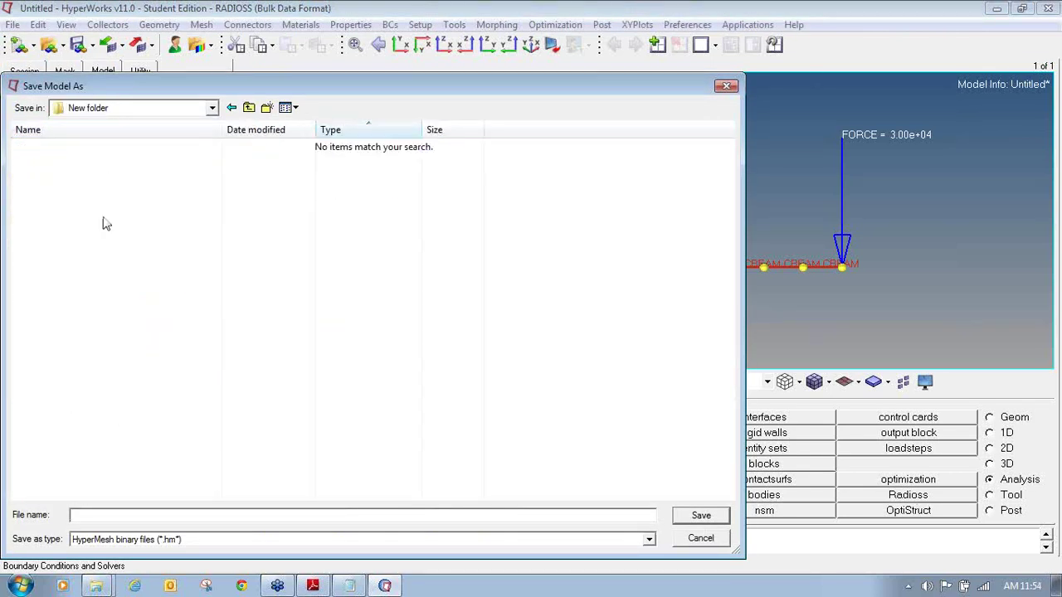
pyautogui.click(203, 517)
pyautogui.write('Be')
pyautogui.write('am_bending_exercise')
pyautogui.click(715, 515)
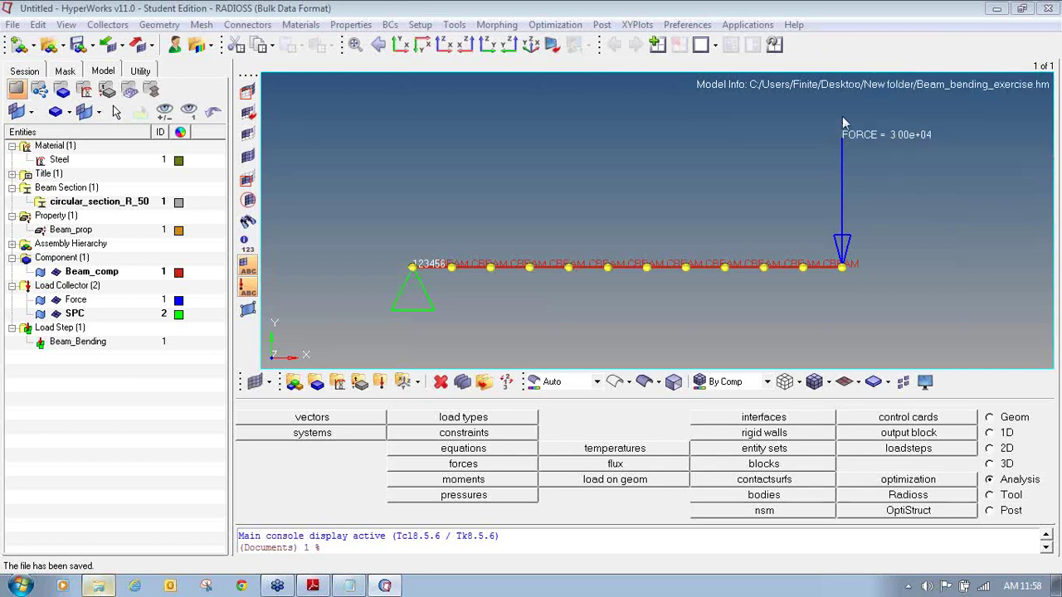
# Switch to Windows Explorer to check New folder for the saved model file, and return to HyperMesh
pyautogui.click(98, 585)
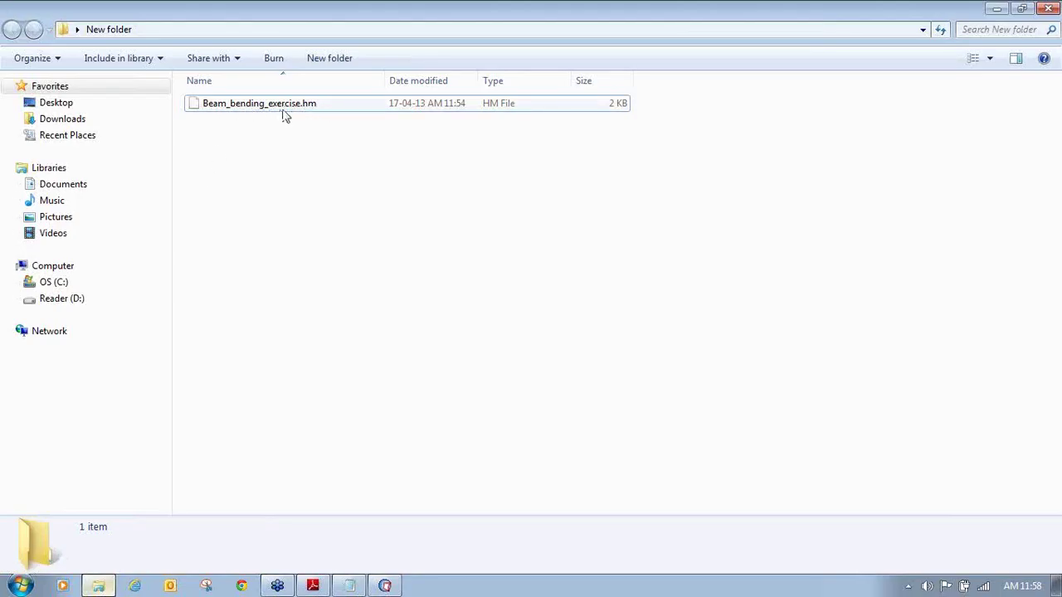
pyautogui.click(383, 585)
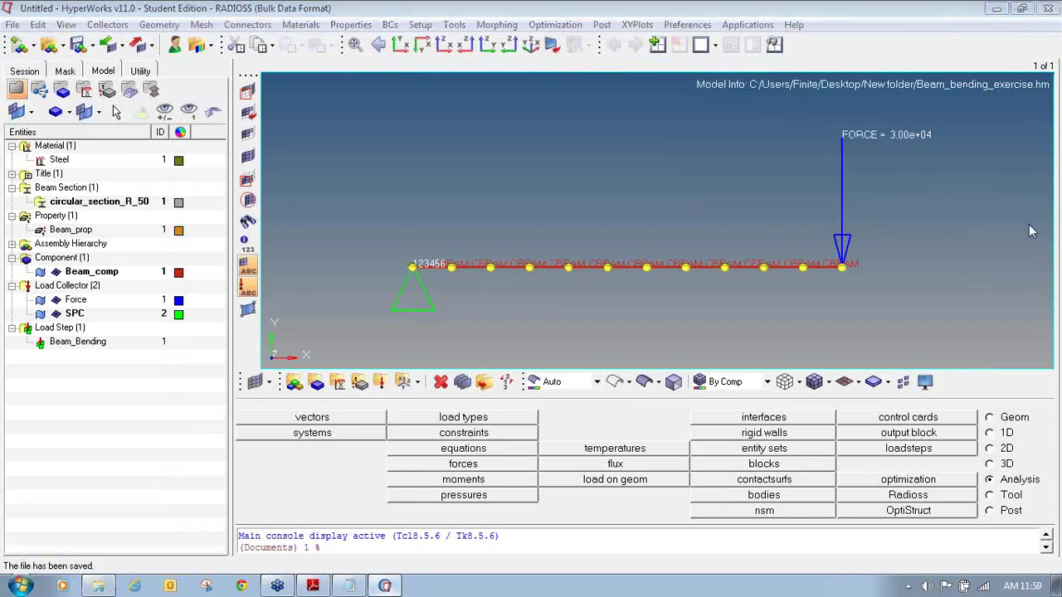
# Open the Radioss analysis run setup and set its export options to all
pyautogui.moveTo(1018, 471)
pyautogui.mouseDown()
pyautogui.moveTo(990, 469)
pyautogui.moveTo(983, 501)
pyautogui.moveTo(982, 484)
pyautogui.moveTo(998, 492)
pyautogui.moveTo(1053, 479)
pyautogui.moveTo(1051, 467)
pyautogui.moveTo(1002, 471)
pyautogui.mouseUp()
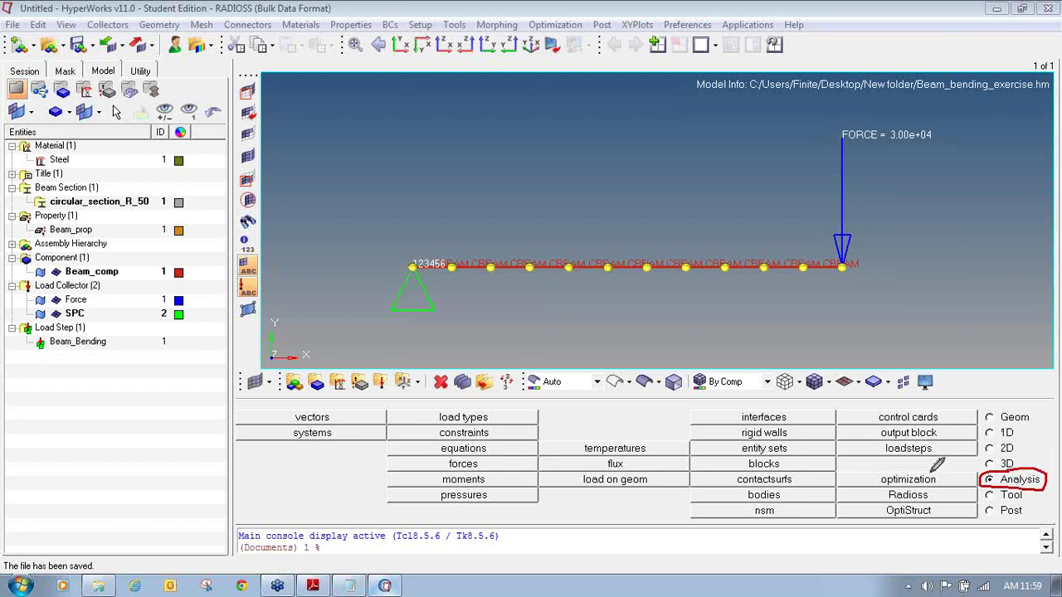
pyautogui.moveTo(844, 488)
pyautogui.mouseDown()
pyautogui.moveTo(840, 496)
pyautogui.moveTo(963, 502)
pyautogui.moveTo(981, 492)
pyautogui.moveTo(967, 485)
pyautogui.mouseUp()
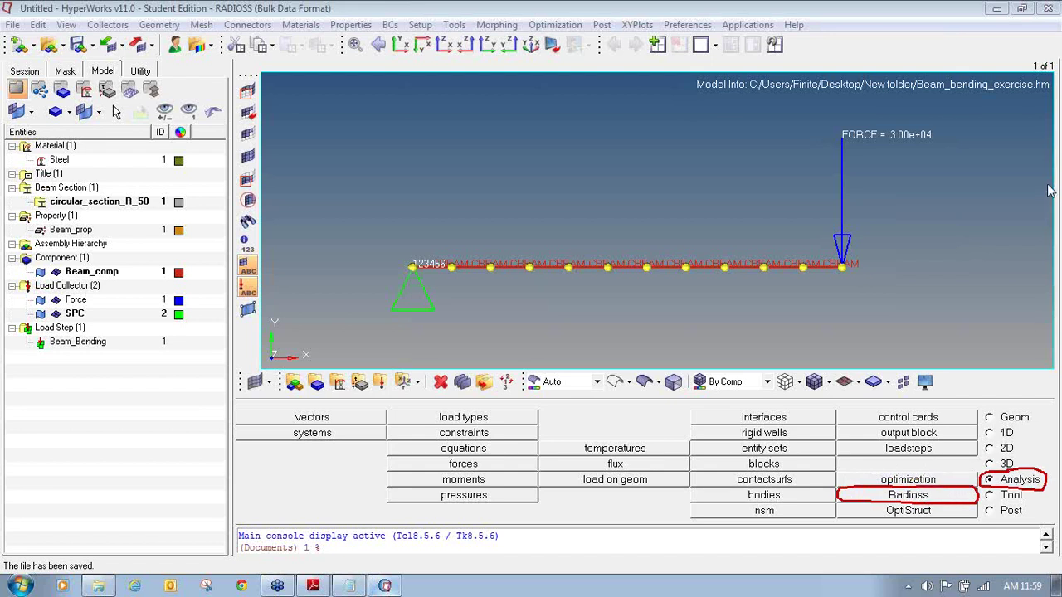
pyautogui.click(940, 498)
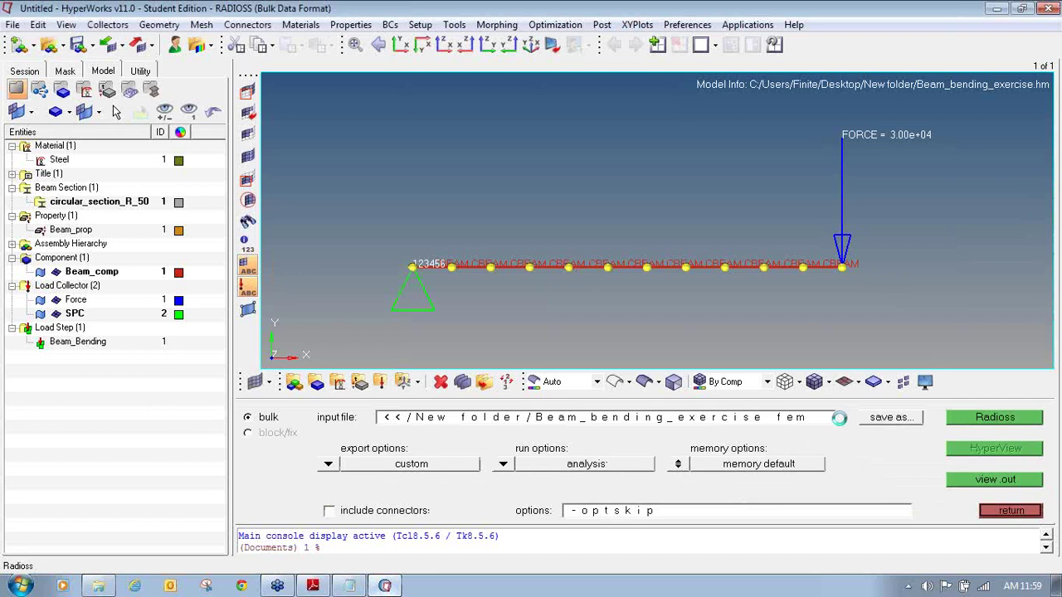
pyautogui.moveTo(418, 448)
pyautogui.mouseDown()
pyautogui.moveTo(317, 451)
pyautogui.moveTo(318, 477)
pyautogui.moveTo(445, 490)
pyautogui.moveTo(490, 481)
pyautogui.moveTo(492, 456)
pyautogui.moveTo(459, 433)
pyautogui.moveTo(397, 438)
pyautogui.mouseUp()
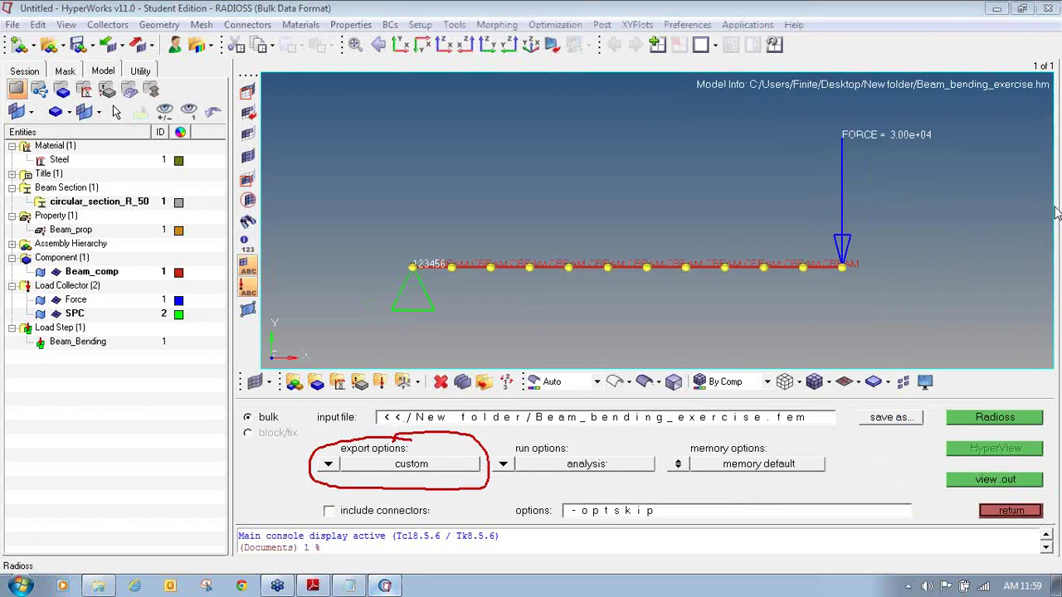
pyautogui.click(347, 469)
pyautogui.click(337, 463)
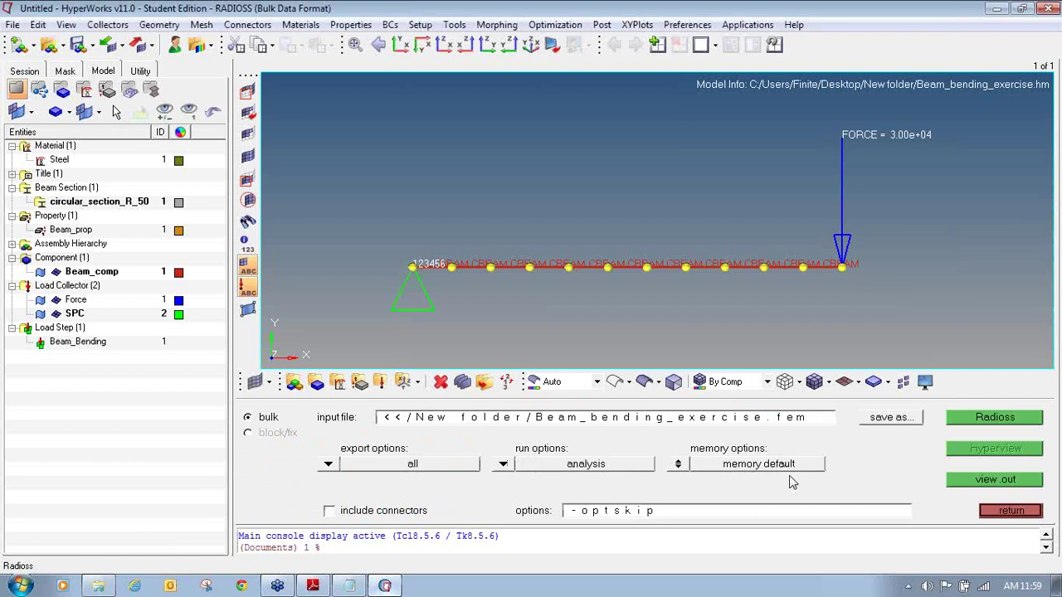
# Try the upper limit in Mb memory option and switch back to memory default
pyautogui.click(684, 469)
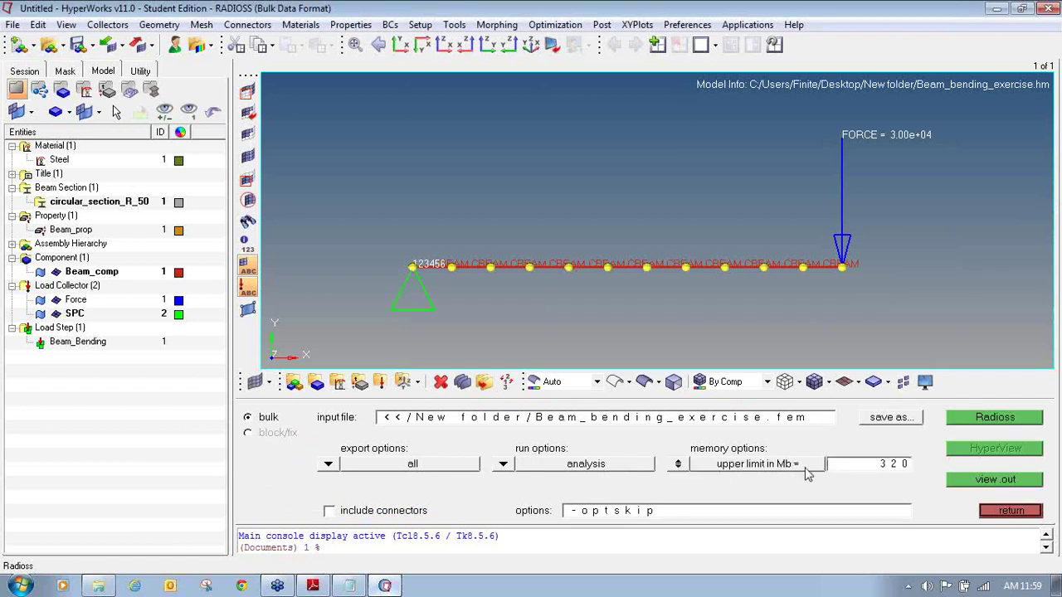
pyautogui.click(861, 469)
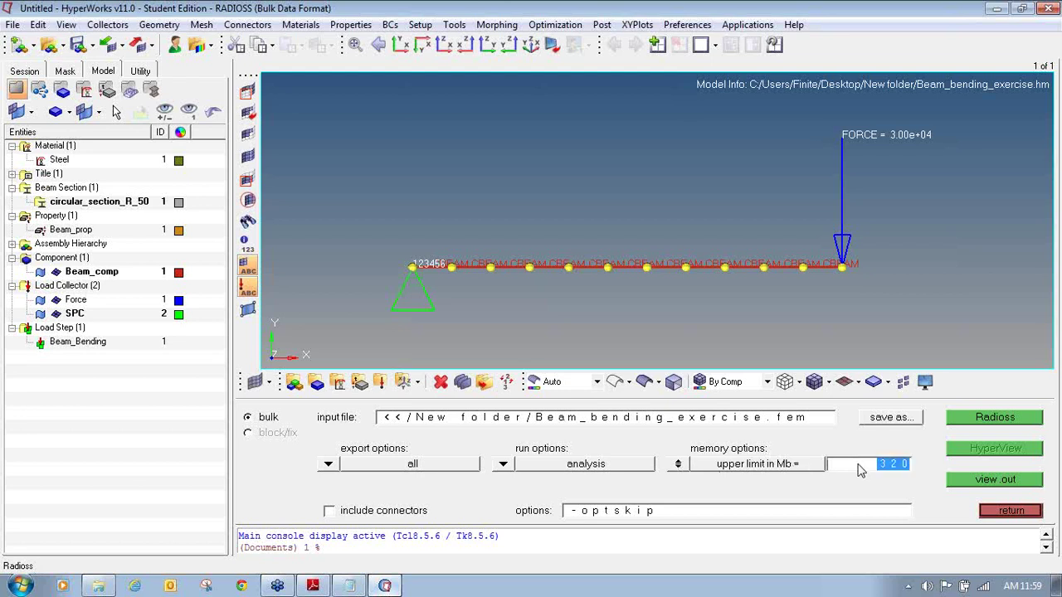
pyautogui.click(677, 467)
pyautogui.click(677, 467)
pyautogui.click(686, 469)
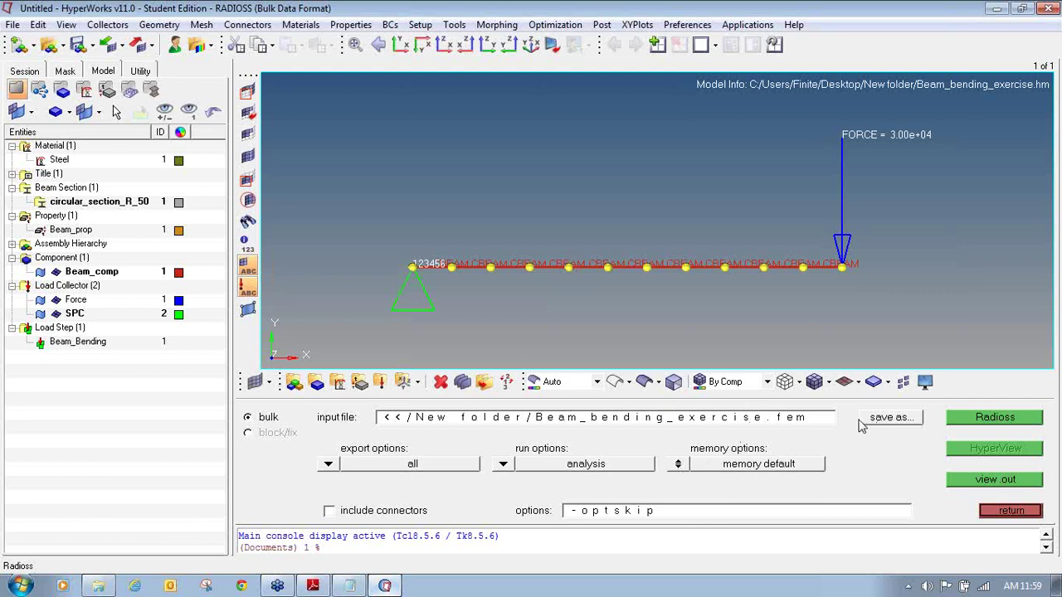
# Save the solver input file as Beam_bending_exercise.fem in New folder and run the Radioss analysis
pyautogui.click(893, 417)
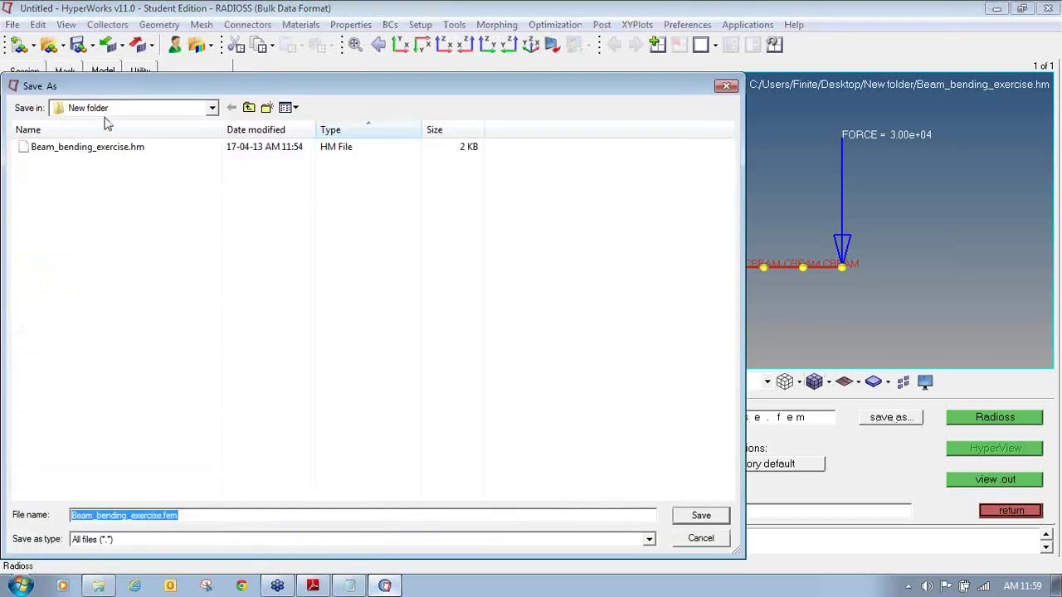
pyautogui.click(678, 521)
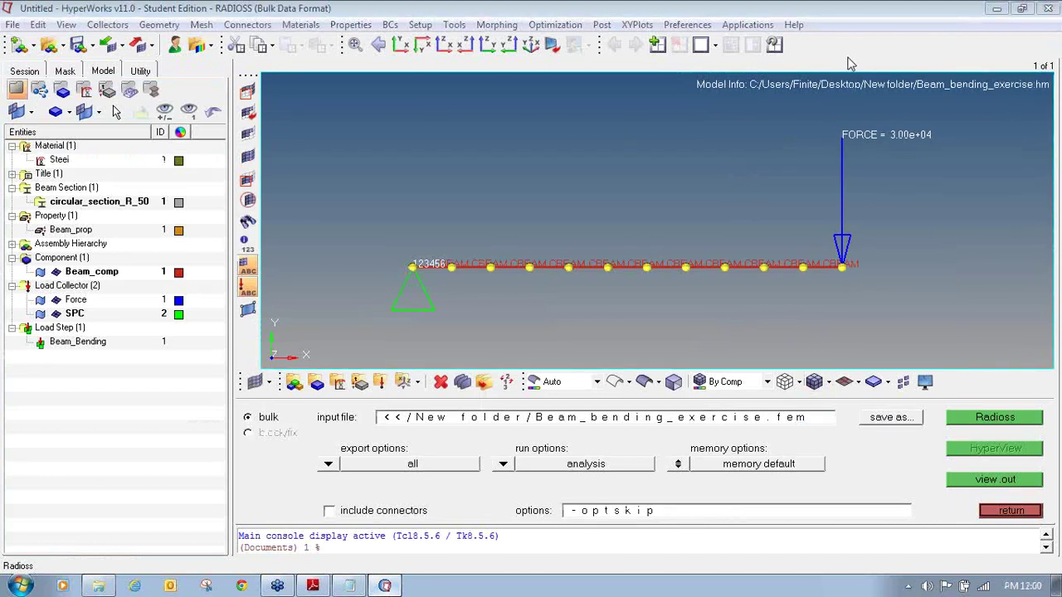
pyautogui.click(977, 418)
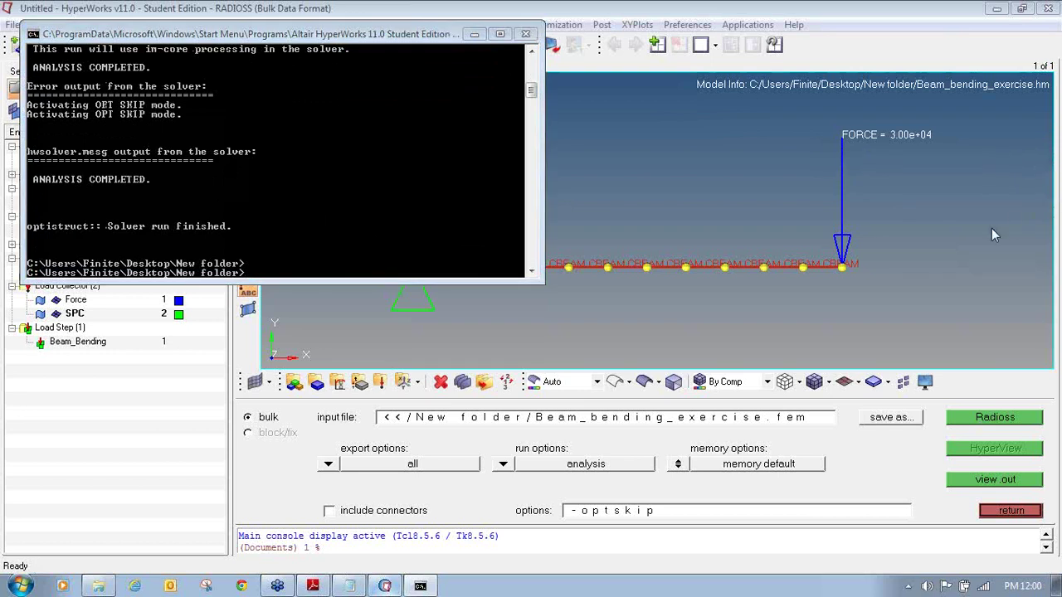
# Close the solver console and split the page into two side-by-side windows, with HyperView in the second one
pyautogui.moveTo(103, 164)
pyautogui.mouseDown()
pyautogui.moveTo(26, 164)
pyautogui.moveTo(77, 191)
pyautogui.moveTo(166, 189)
pyautogui.moveTo(141, 161)
pyautogui.moveTo(76, 171)
pyautogui.mouseUp()
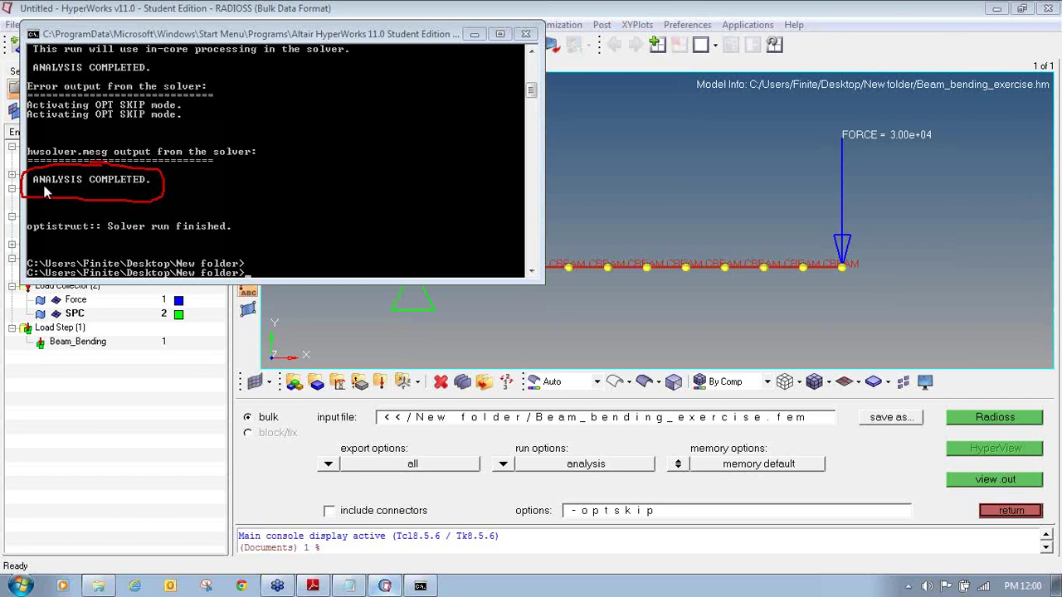
pyautogui.click(526, 34)
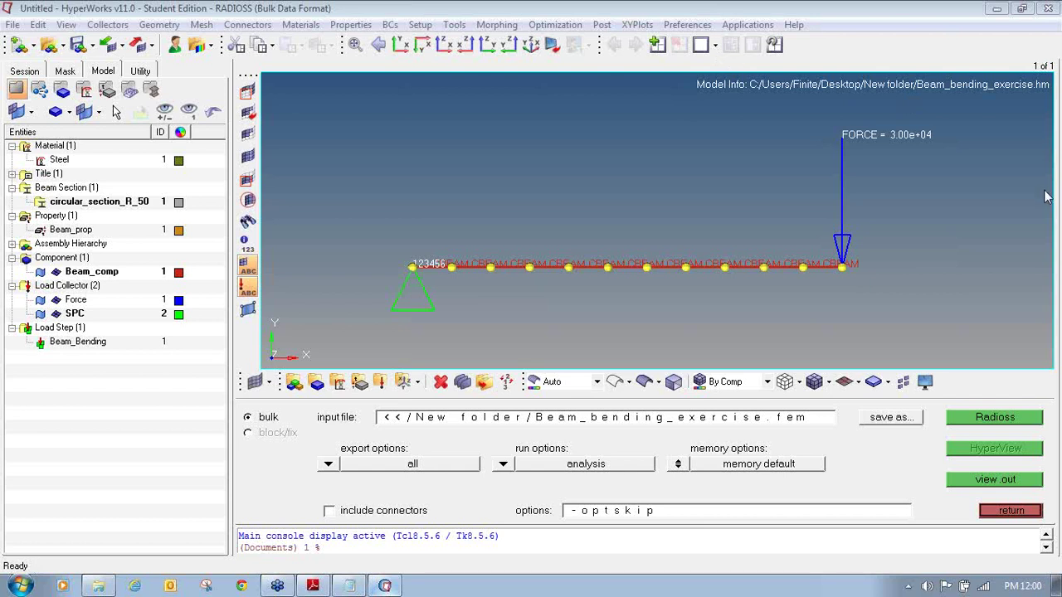
pyautogui.moveTo(688, 30)
pyautogui.mouseDown()
pyautogui.moveTo(688, 58)
pyautogui.moveTo(722, 60)
pyautogui.moveTo(714, 31)
pyautogui.mouseUp()
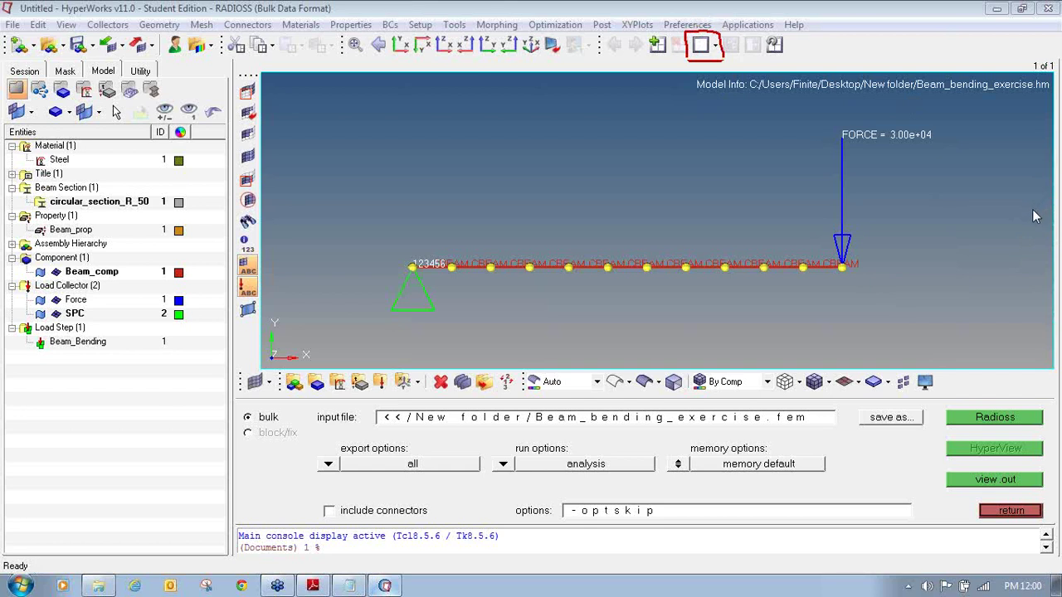
pyautogui.click(717, 45)
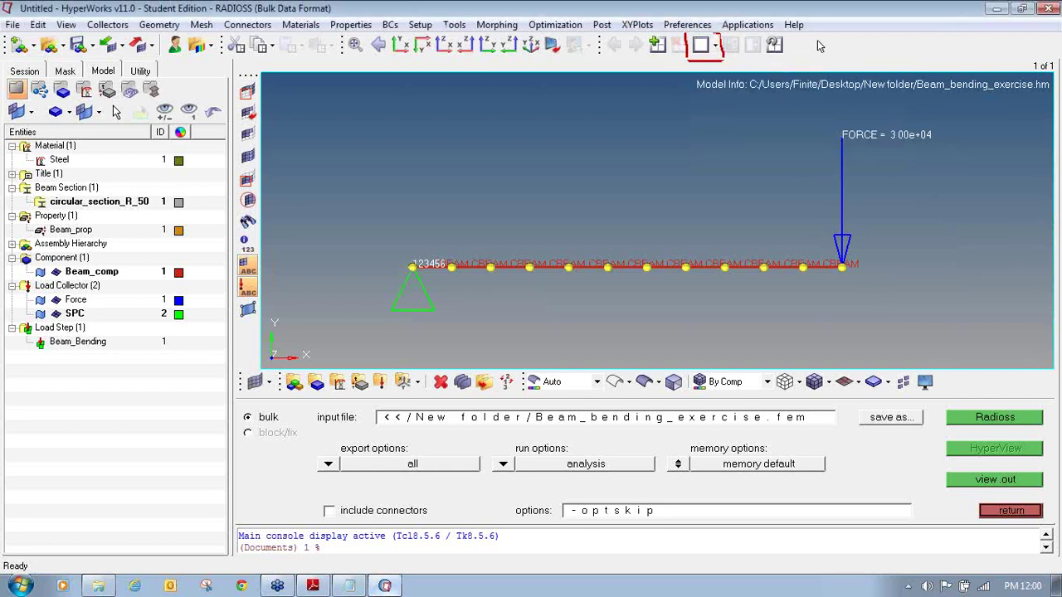
pyautogui.click(701, 45)
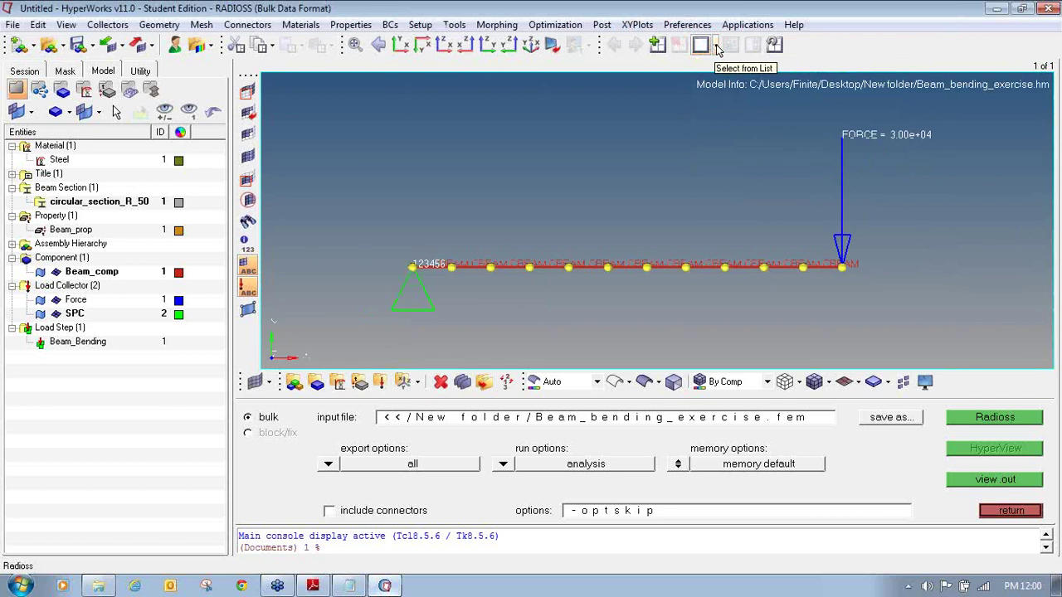
pyautogui.click(717, 47)
pyautogui.click(716, 47)
pyautogui.click(717, 47)
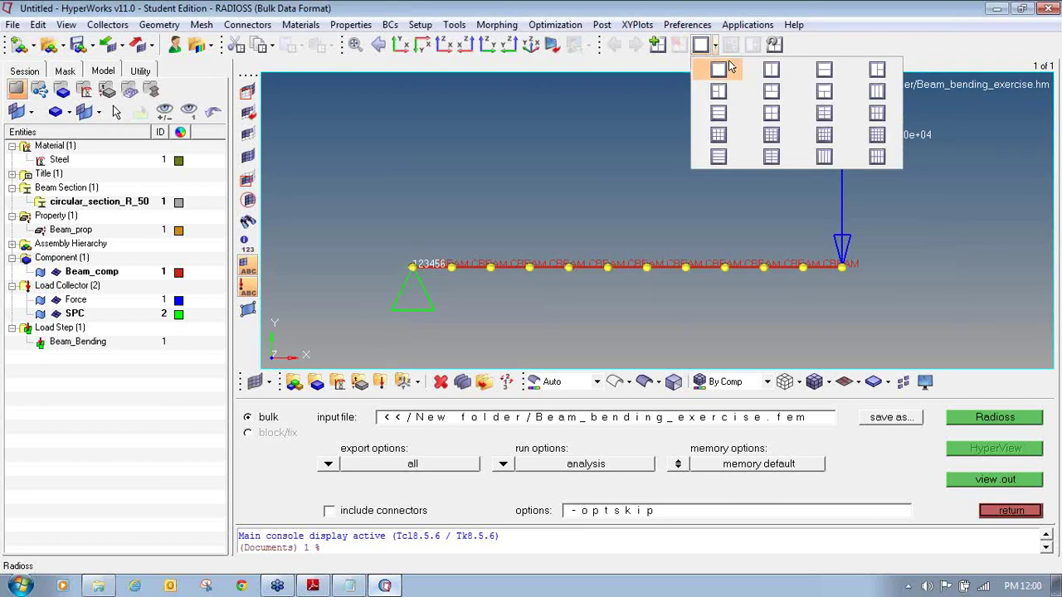
pyautogui.click(771, 72)
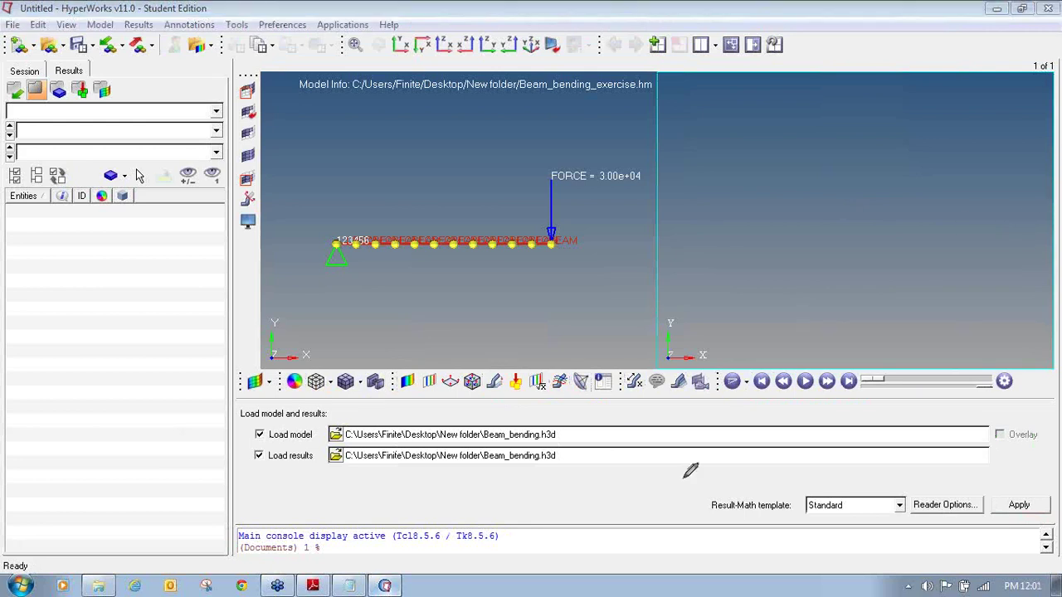
pyautogui.moveTo(61, 32)
pyautogui.mouseDown()
pyautogui.moveTo(31, 38)
pyautogui.moveTo(28, 55)
pyautogui.moveTo(65, 49)
pyautogui.moveTo(61, 35)
pyautogui.mouseUp()
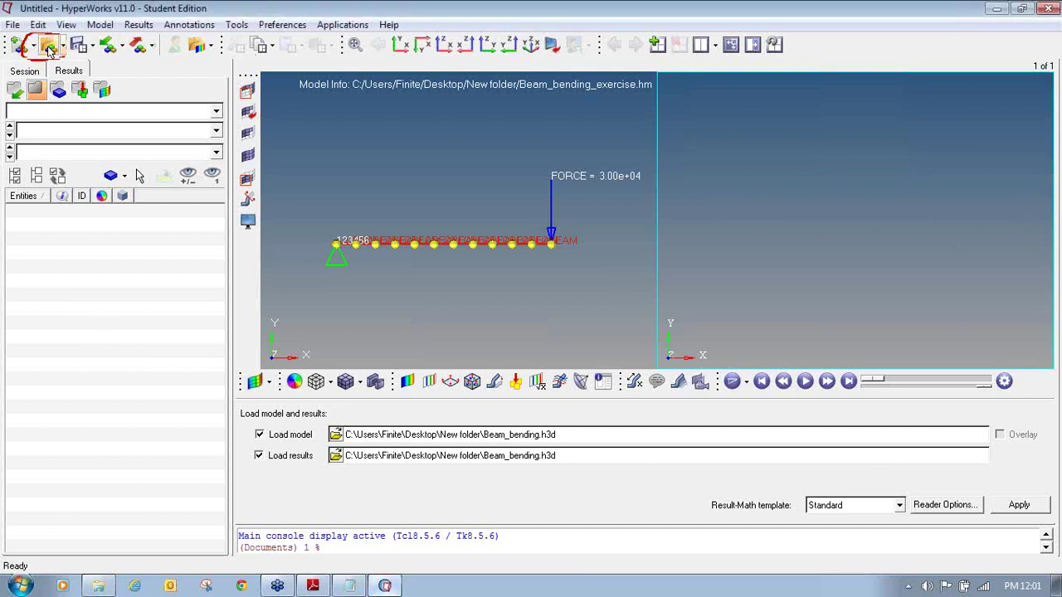
pyautogui.press('Escape')
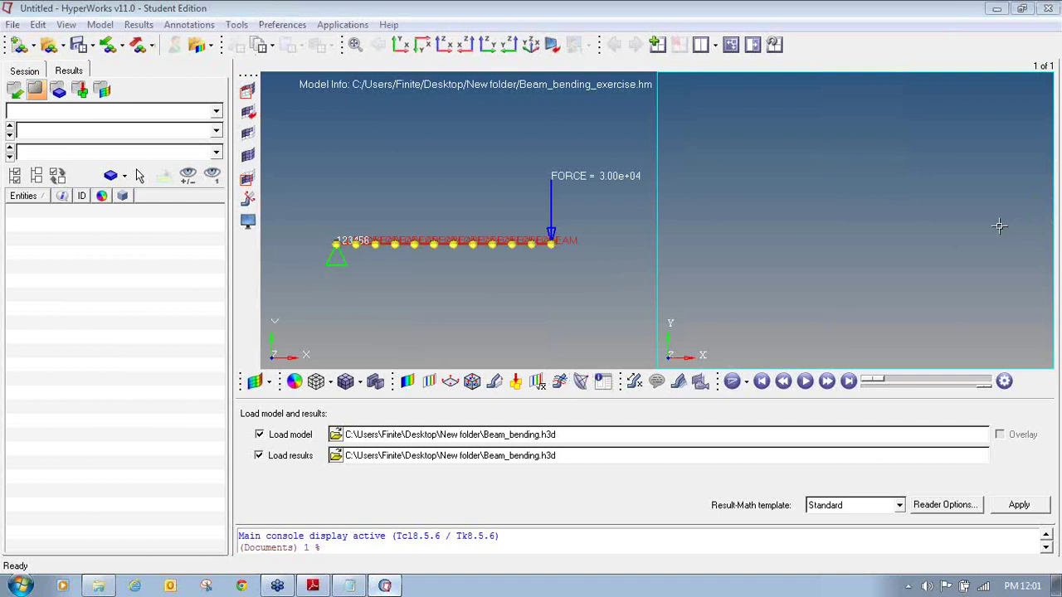
pyautogui.moveTo(236, 421); pyautogui.dragTo(331, 417)
pyautogui.moveTo(257, 436)
pyautogui.mouseDown()
pyautogui.moveTo(296, 447)
pyautogui.moveTo(313, 443)
pyautogui.moveTo(316, 428)
pyautogui.moveTo(242, 438)
pyautogui.moveTo(309, 444)
pyautogui.moveTo(316, 426)
pyautogui.mouseUp()
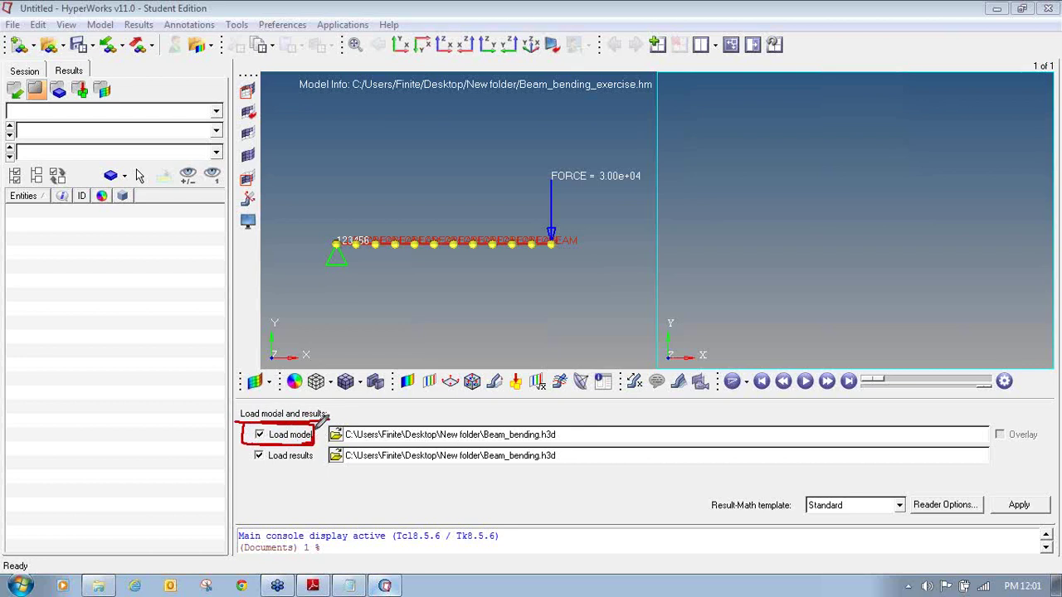
pyautogui.moveTo(246, 447)
pyautogui.mouseDown()
pyautogui.moveTo(254, 466)
pyautogui.moveTo(315, 462)
pyautogui.moveTo(312, 448)
pyautogui.moveTo(244, 455)
pyautogui.mouseUp()
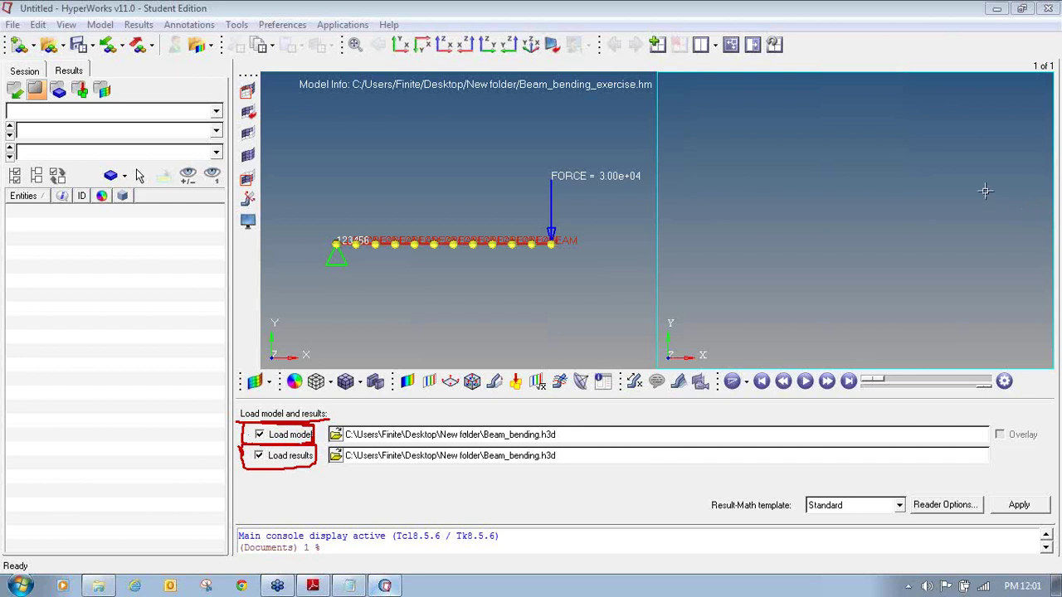
pyautogui.hotkey('ctrl', 'z')
# Switch to Windows Explorer, sort New folder by file type to find Beam_bending_exercise.h3d, and return to HyperWorks
pyautogui.click(98, 585)
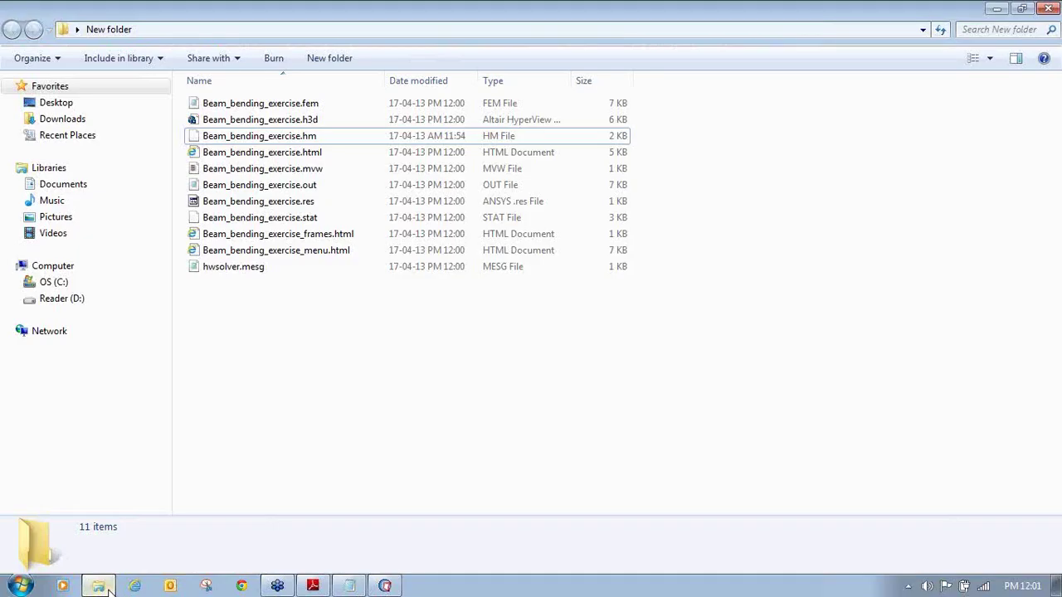
pyautogui.click(497, 80)
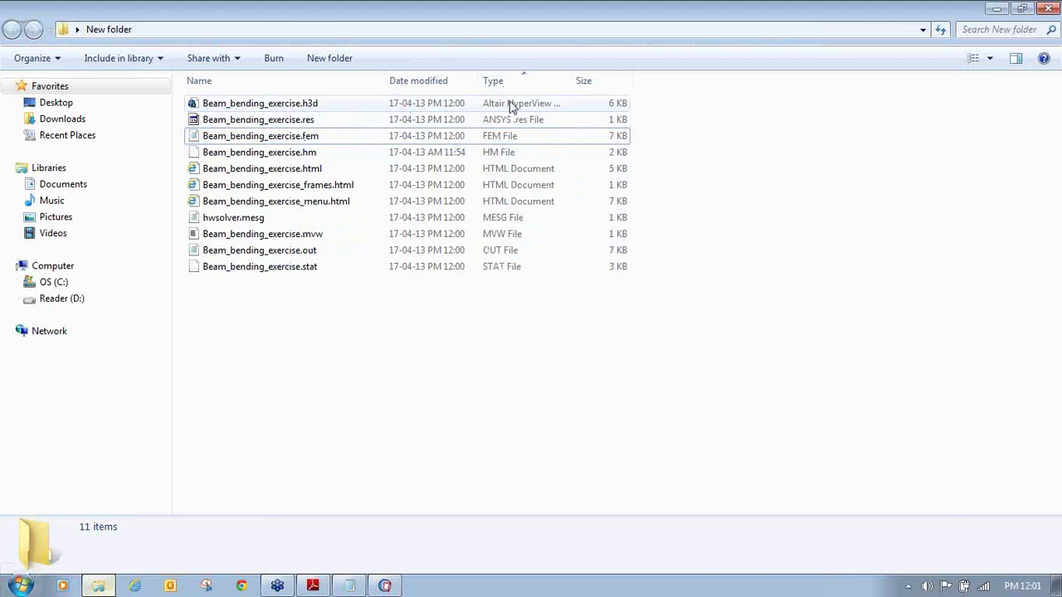
pyautogui.moveTo(563, 81); pyautogui.dragTo(575, 80)
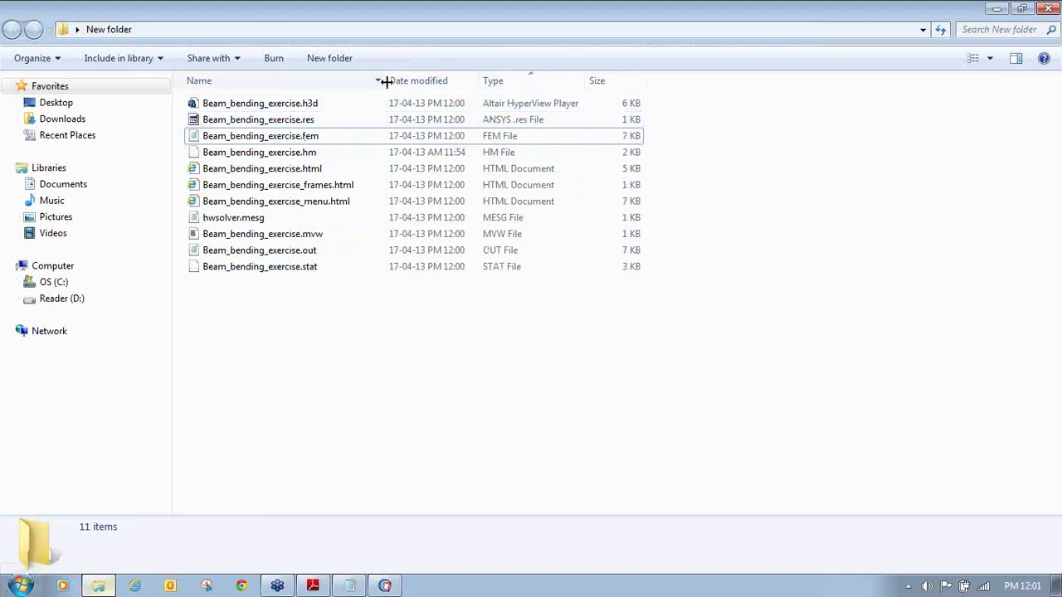
pyautogui.moveTo(386, 81); pyautogui.dragTo(361, 80)
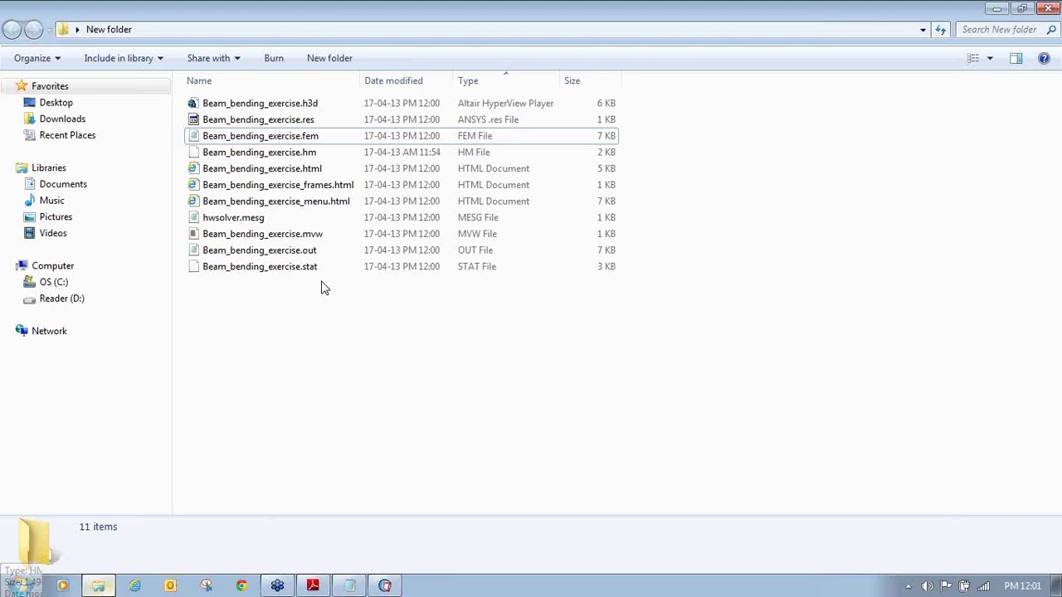
pyautogui.click(300, 108)
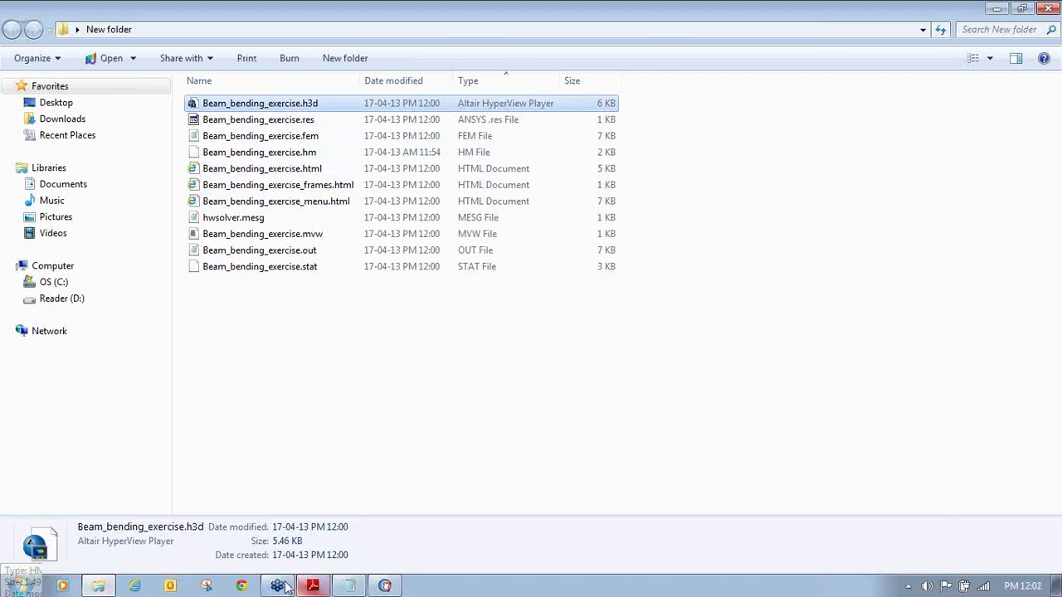
pyautogui.click(387, 586)
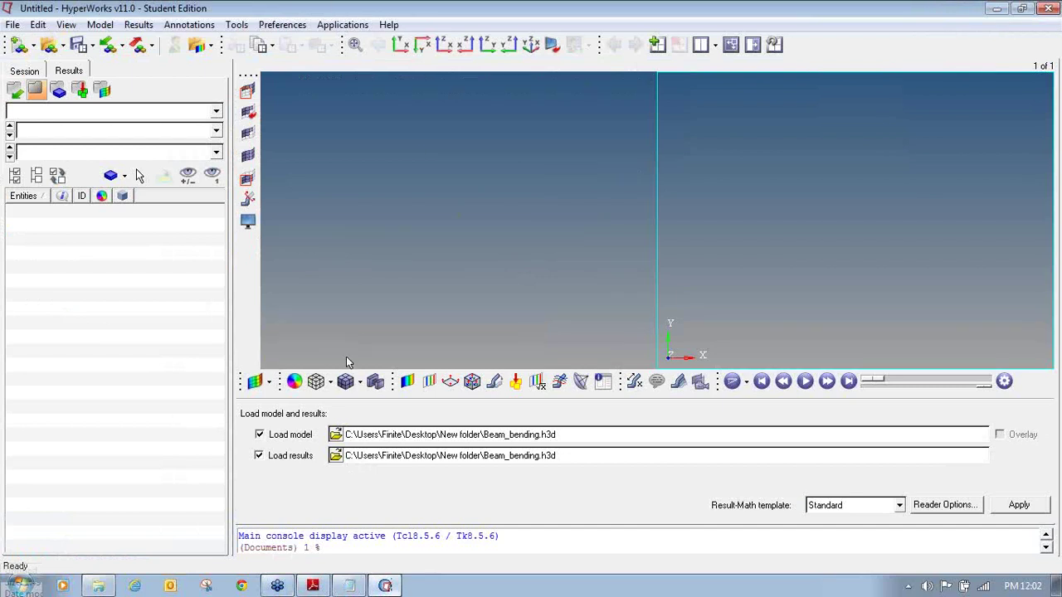
# Load Beam_bending_exercise.h3d from New folder as both model and results, and show the beam in the XY plane
pyautogui.click(335, 434)
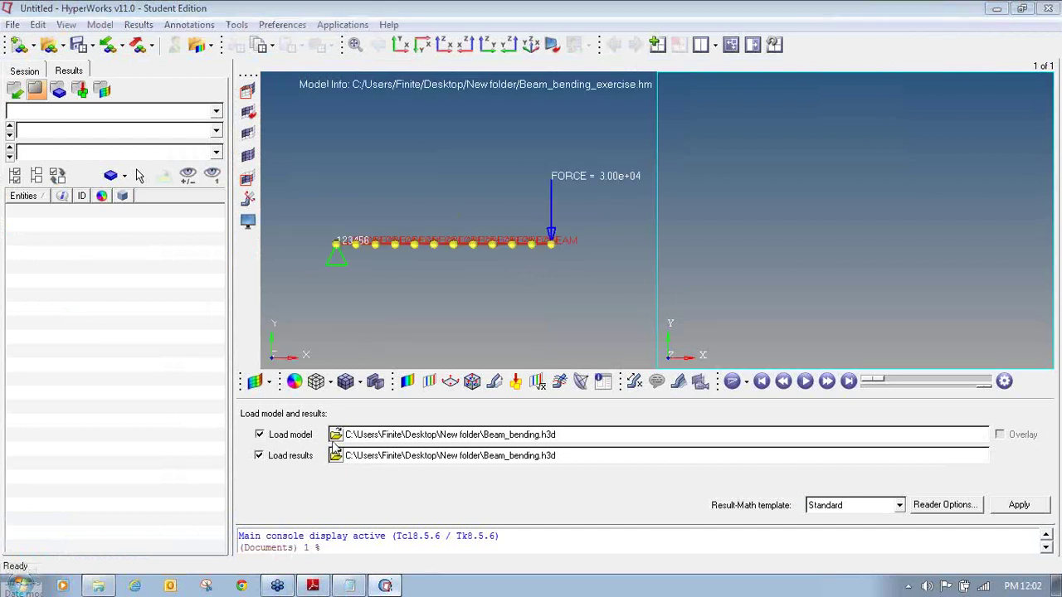
pyautogui.doubleClick(245, 153)
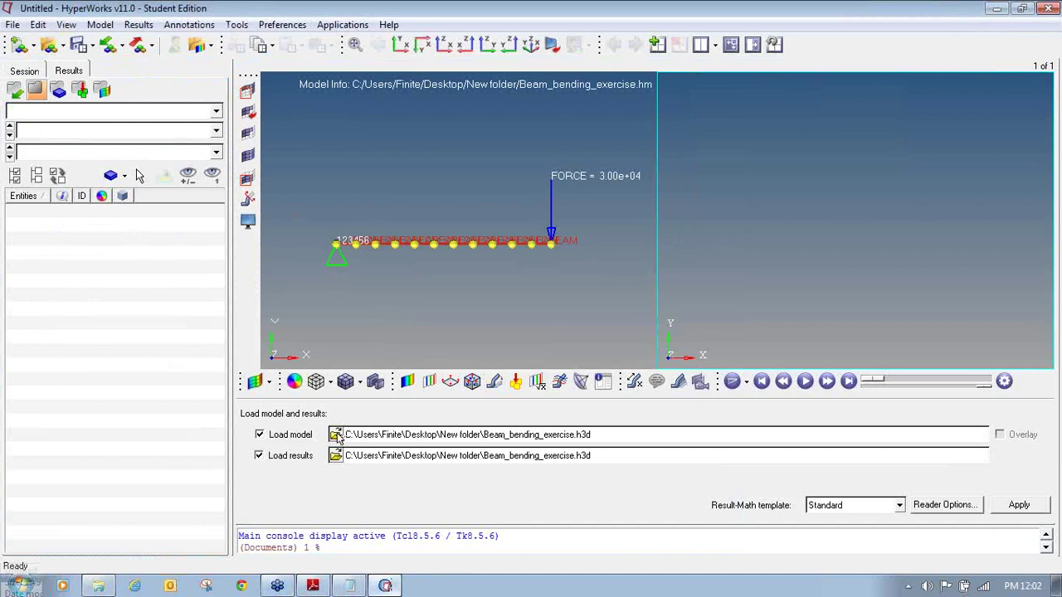
pyautogui.click(335, 435)
pyautogui.click(133, 147)
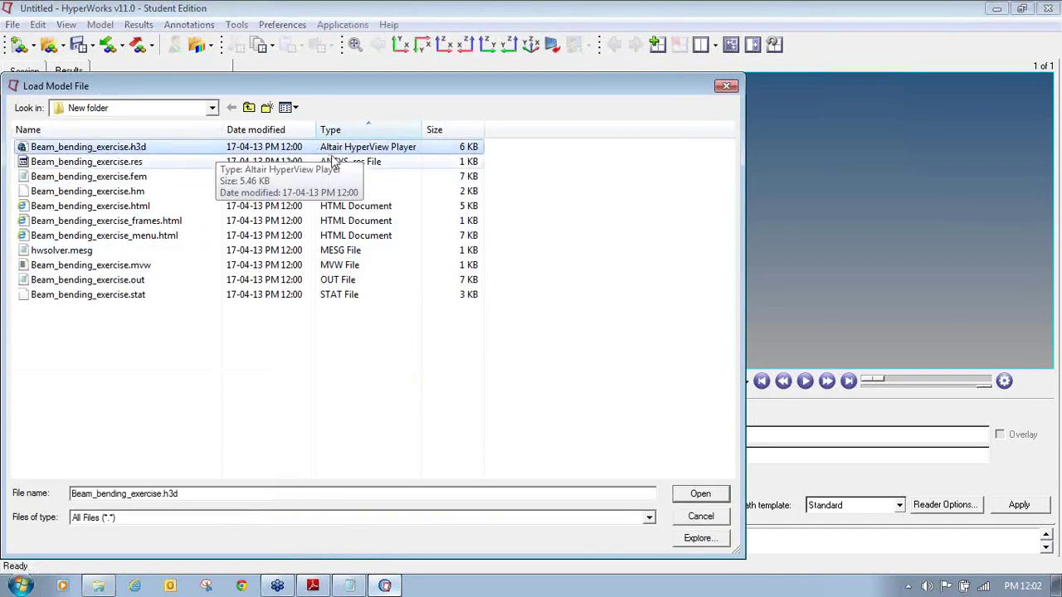
pyautogui.click(704, 495)
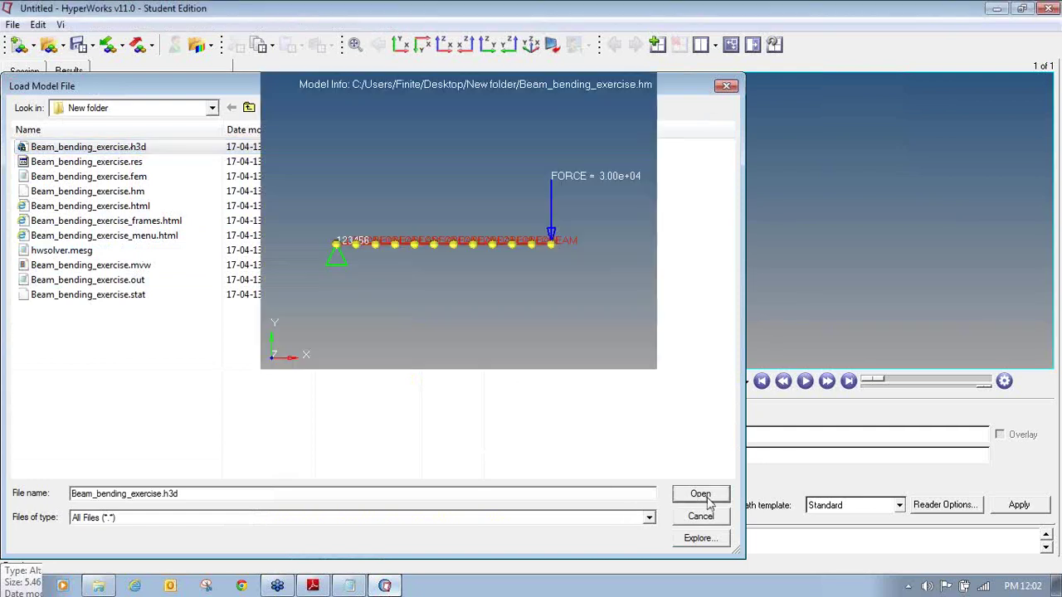
pyautogui.click(1019, 504)
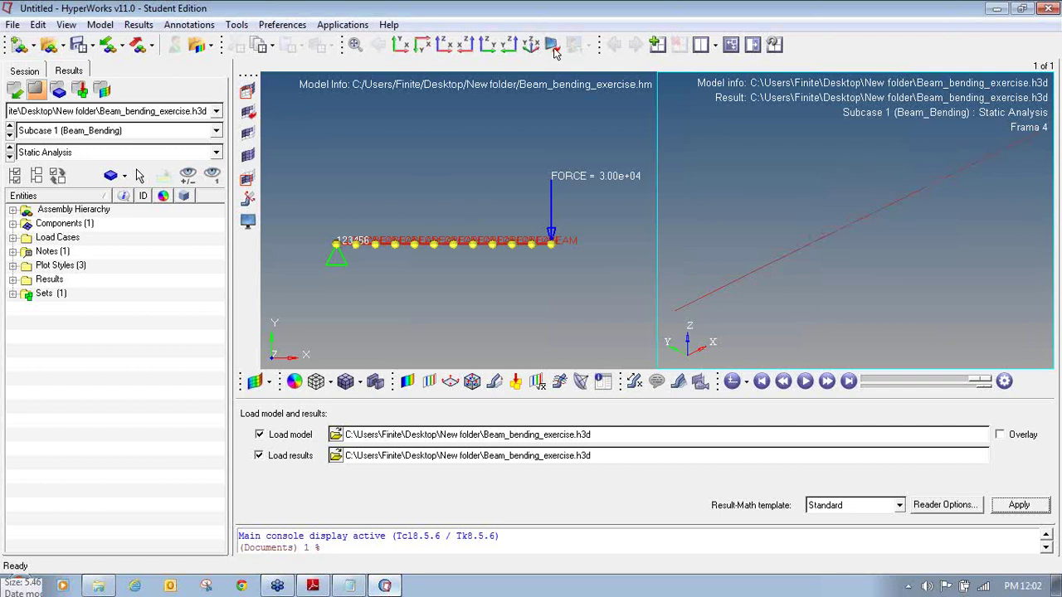
pyautogui.click(401, 44)
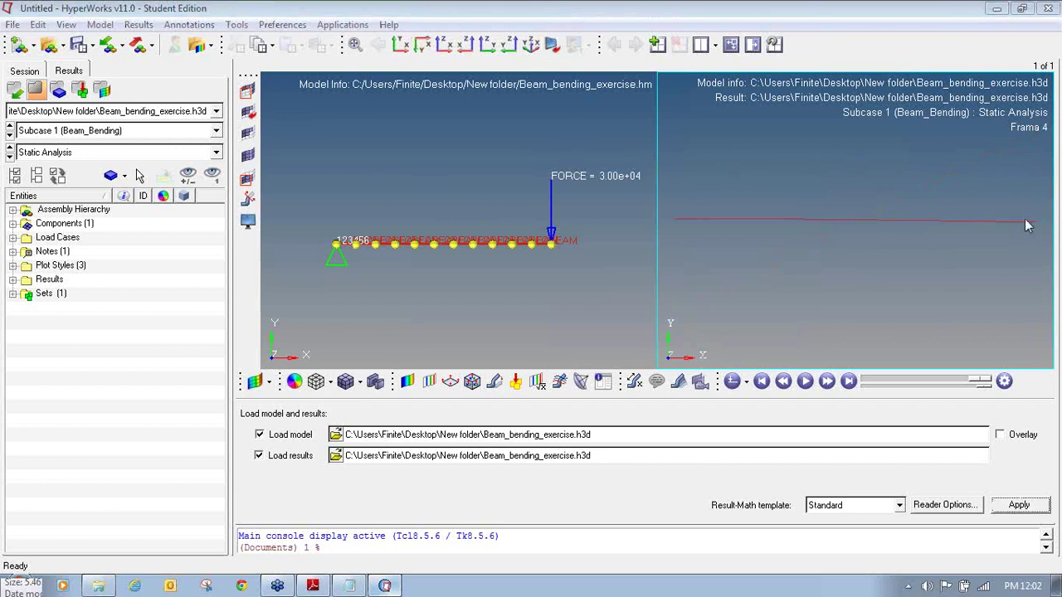
pyautogui.moveTo(415, 33)
pyautogui.mouseDown()
pyautogui.moveTo(390, 31)
pyautogui.moveTo(388, 55)
pyautogui.moveTo(413, 62)
pyautogui.moveTo(408, 33)
pyautogui.mouseUp()
pyautogui.moveTo(672, 201)
pyautogui.mouseDown()
pyautogui.moveTo(678, 236)
pyautogui.moveTo(672, 203)
pyautogui.moveTo(675, 245)
pyautogui.moveTo(696, 224)
pyautogui.moveTo(896, 231)
pyautogui.moveTo(1031, 251)
pyautogui.moveTo(1052, 268)
pyautogui.mouseUp()
pyautogui.press('Escape')
pyautogui.moveTo(675, 237)
pyautogui.mouseDown()
pyautogui.moveTo(909, 252)
pyautogui.moveTo(1033, 297)
pyautogui.moveTo(1037, 313)
pyautogui.mouseUp()
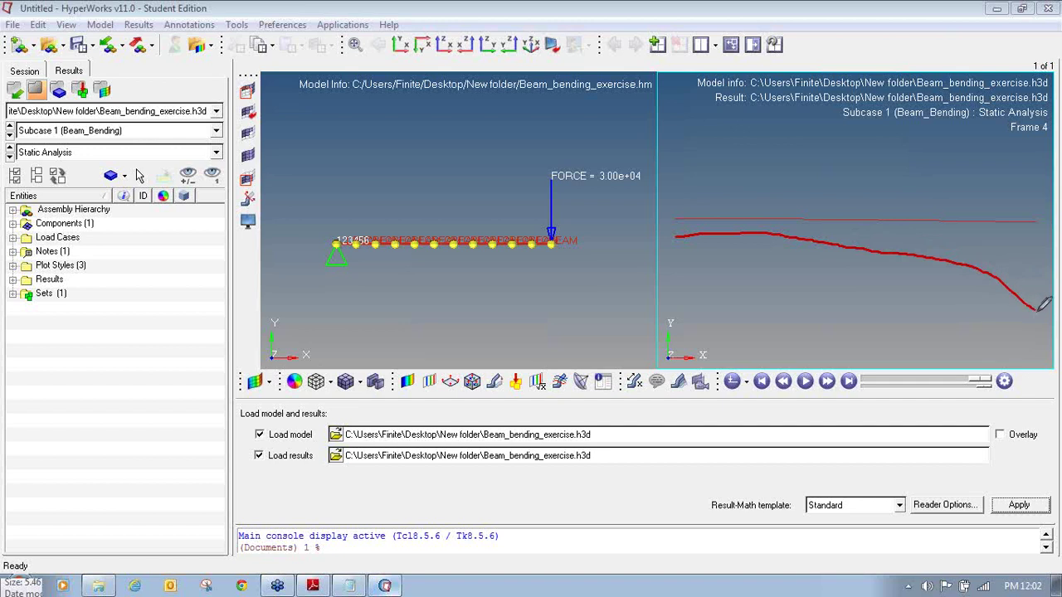
pyautogui.hotkey('ctrl', 'z')
pyautogui.hotkey('ctrl', 'z')
pyautogui.hotkey('ctrl', 'z')
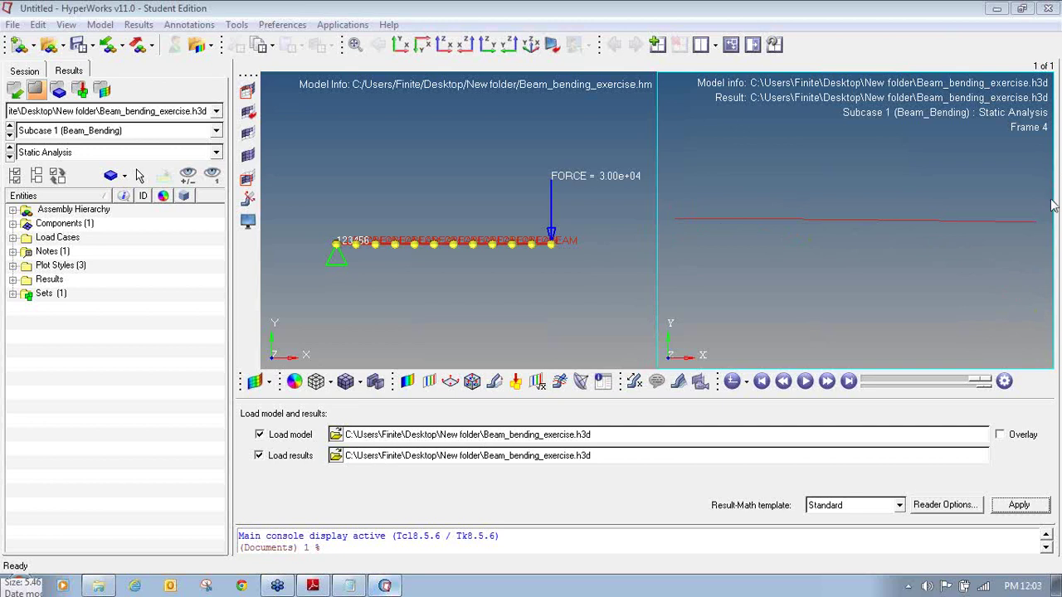
# Contour the beam's displacement magnitude, using Displacement (v) with Mag in the analysis system
pyautogui.moveTo(396, 371)
pyautogui.mouseDown()
pyautogui.moveTo(391, 392)
pyautogui.moveTo(417, 394)
pyautogui.moveTo(420, 375)
pyautogui.moveTo(403, 372)
pyautogui.mouseUp()
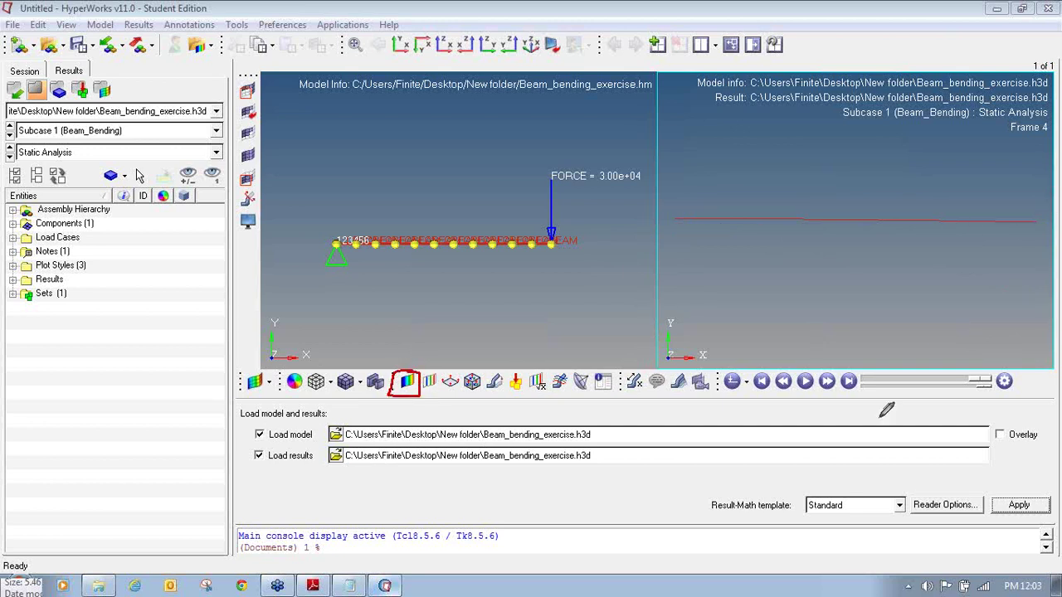
pyautogui.click(407, 383)
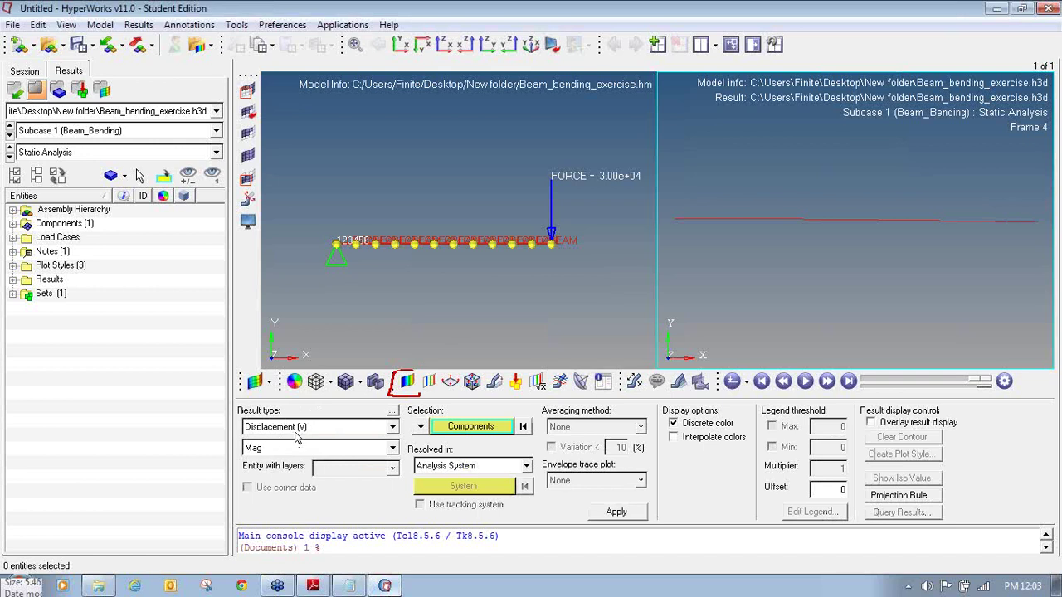
pyautogui.click(616, 513)
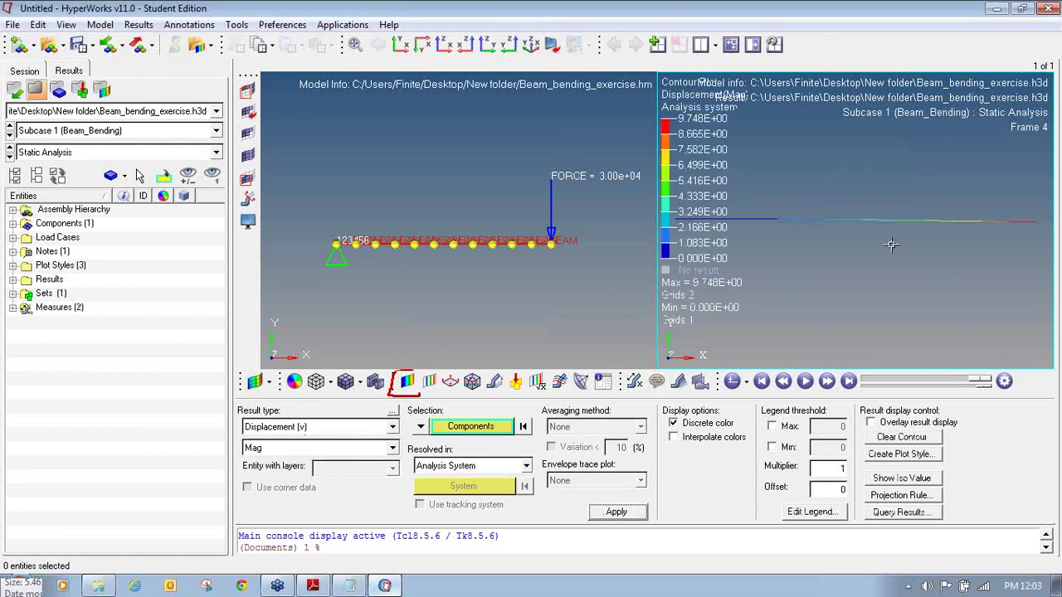
pyautogui.scroll(-2, 860, 252)
pyautogui.scroll(-1, 860, 226)
pyautogui.scroll(-1, 867, 207)
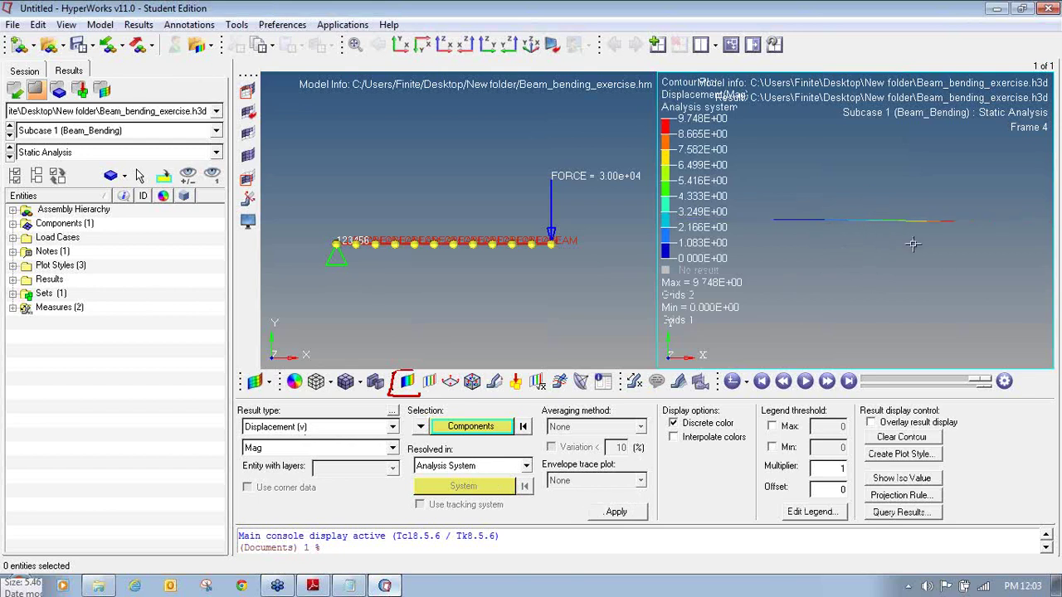